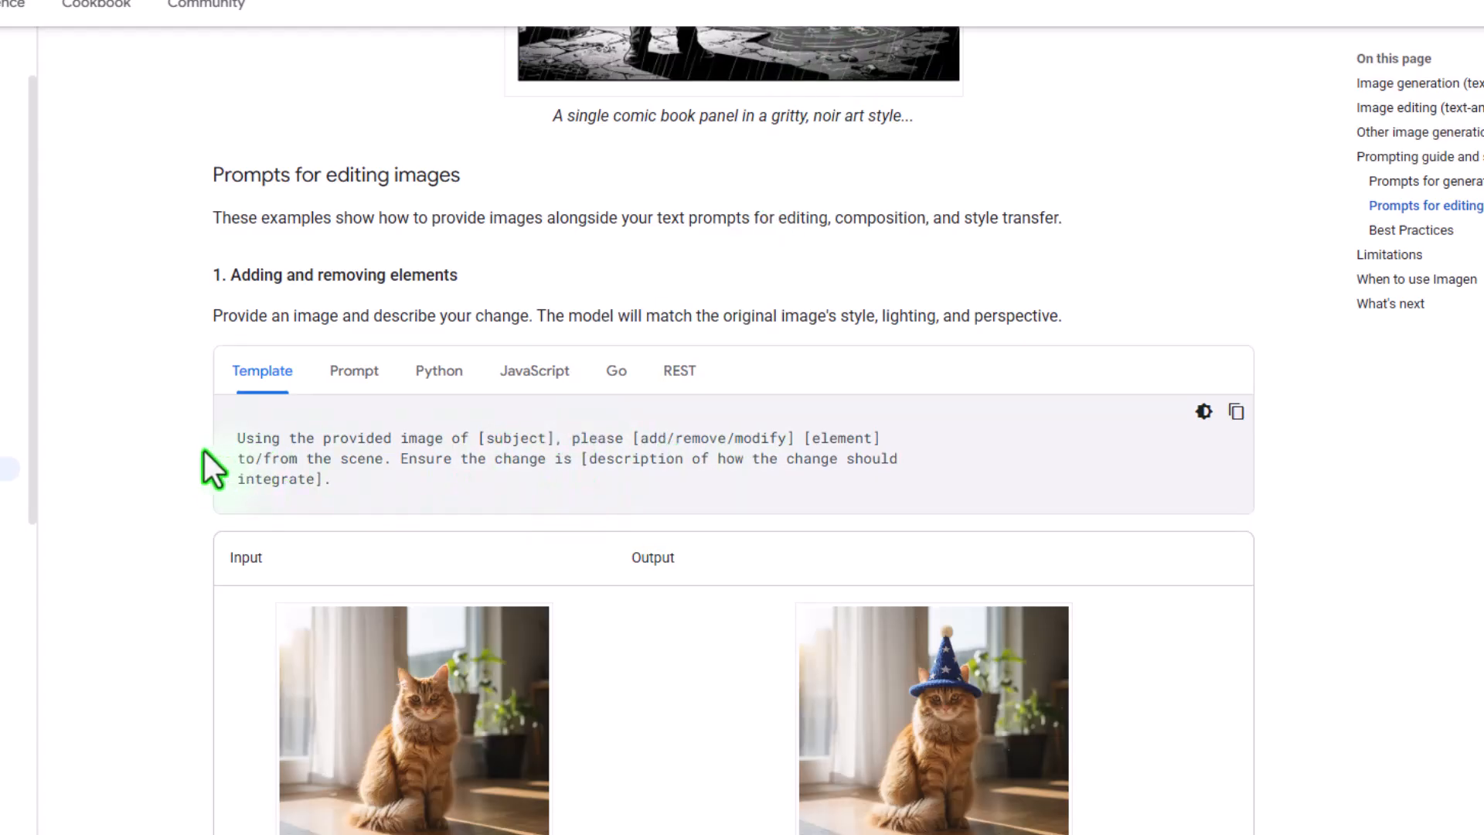
# Examine the prompt template for adding and removing elements in the image-editing documentation
pyautogui.moveTo(238, 438); pyautogui.dragTo(377, 480)
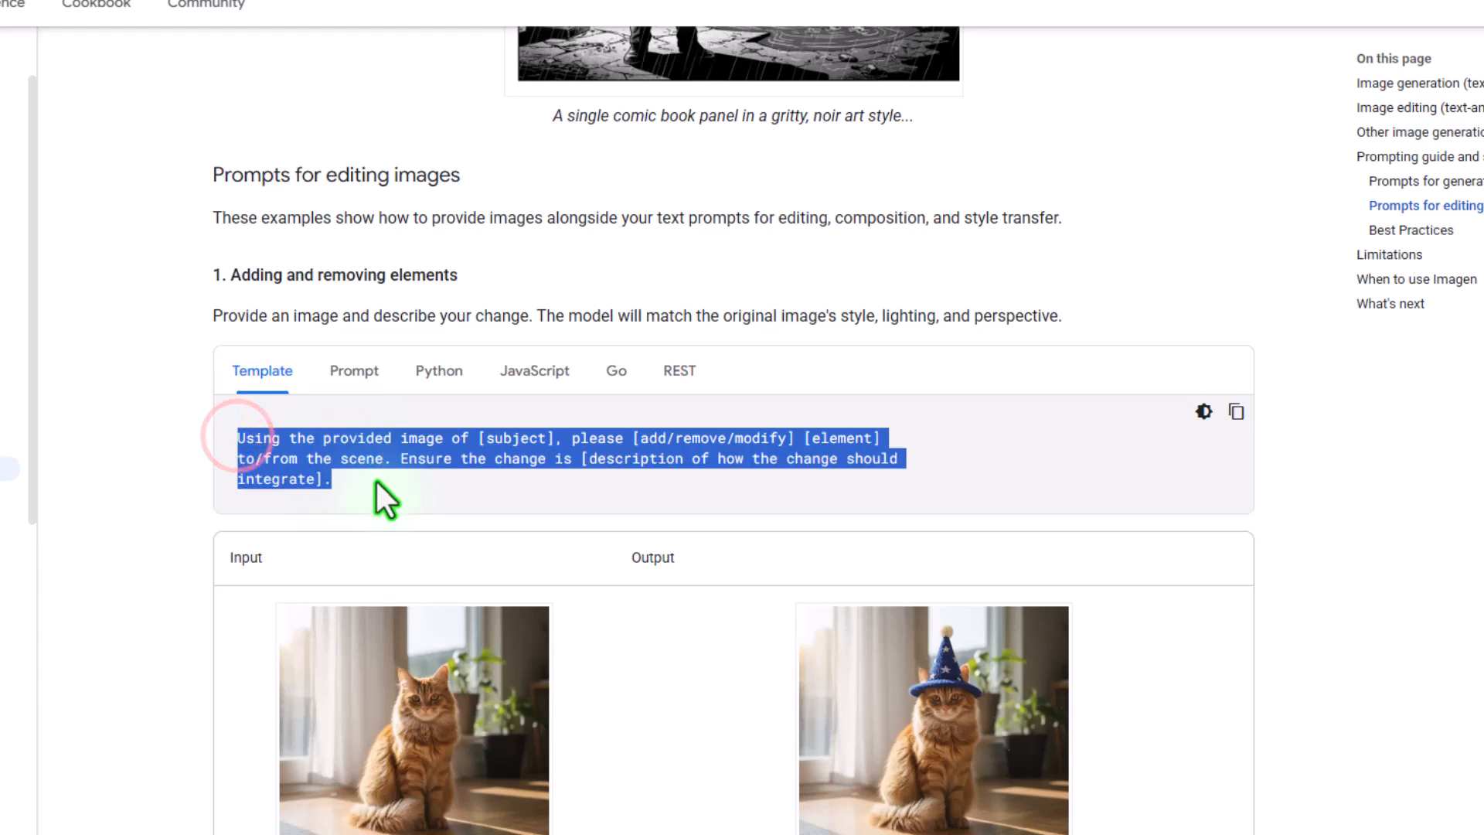
pyautogui.click(437, 479)
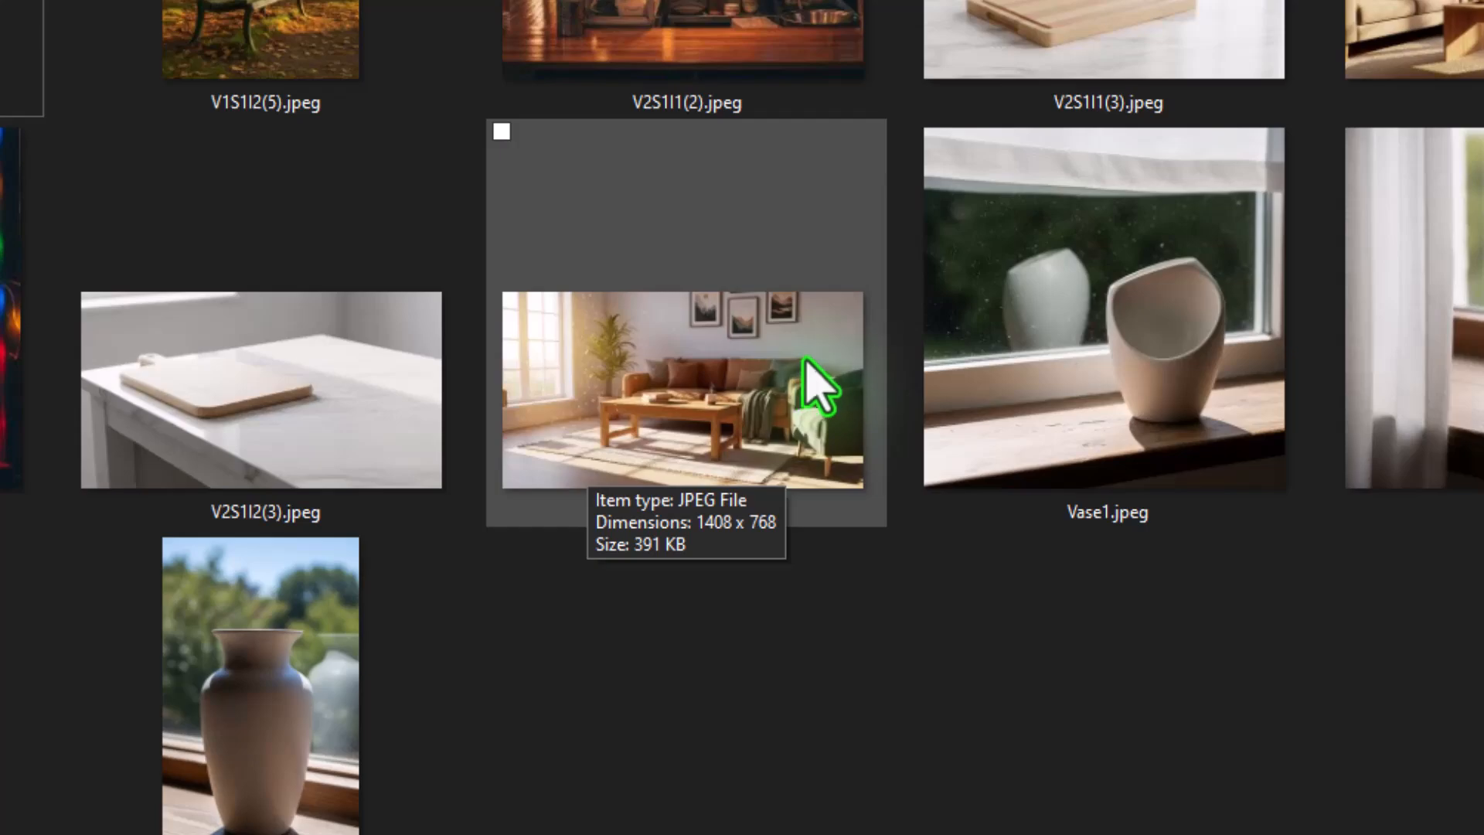
# Submit the living room image to Gemini with Section 1's first edit prompt from the document, replacing the wooden coffee table with a glass one
pyautogui.moveTo(804, 359); pyautogui.dragTo(714, 457)
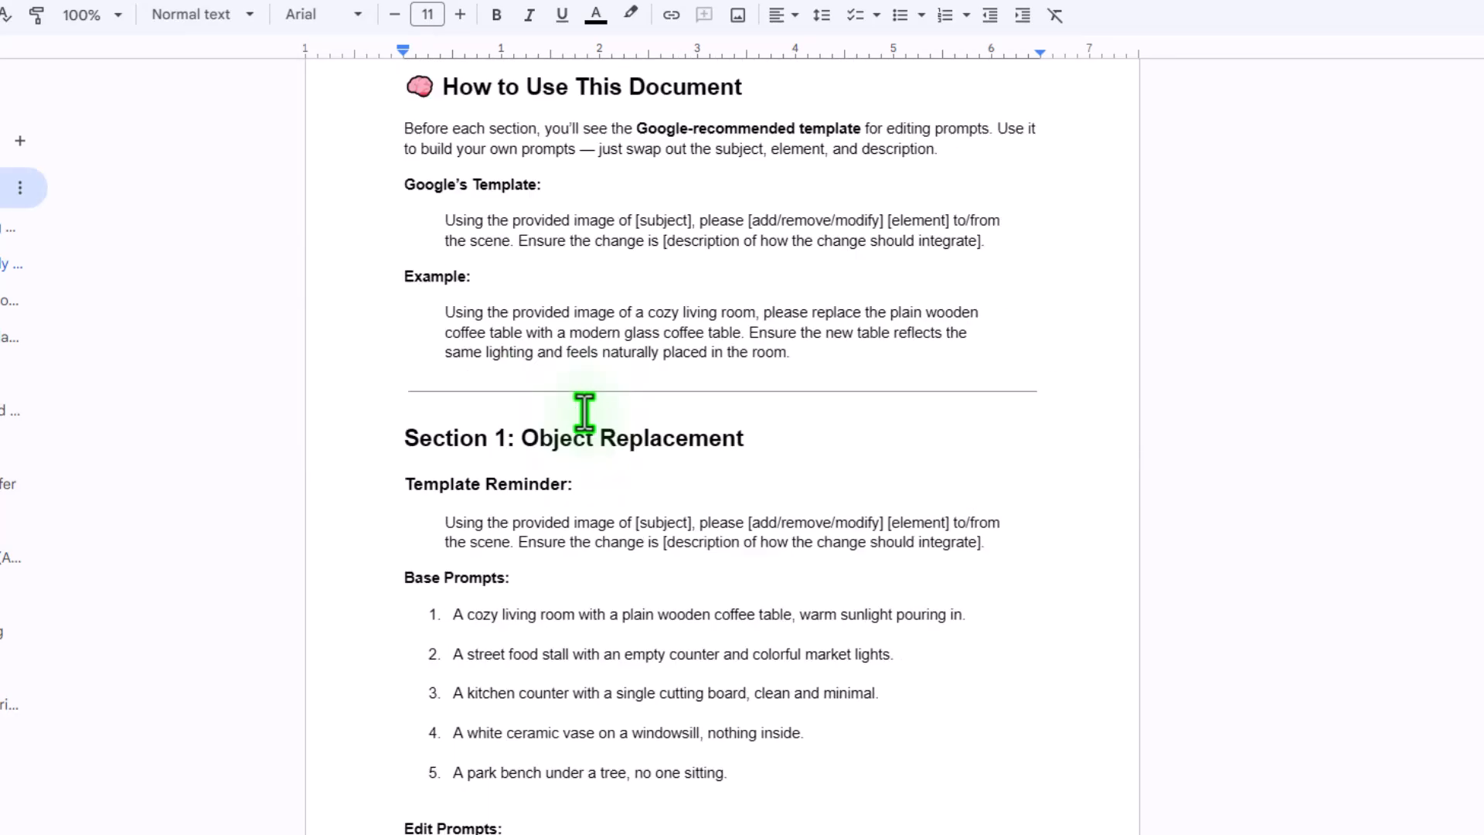
pyautogui.scroll(-3, 580, 412)
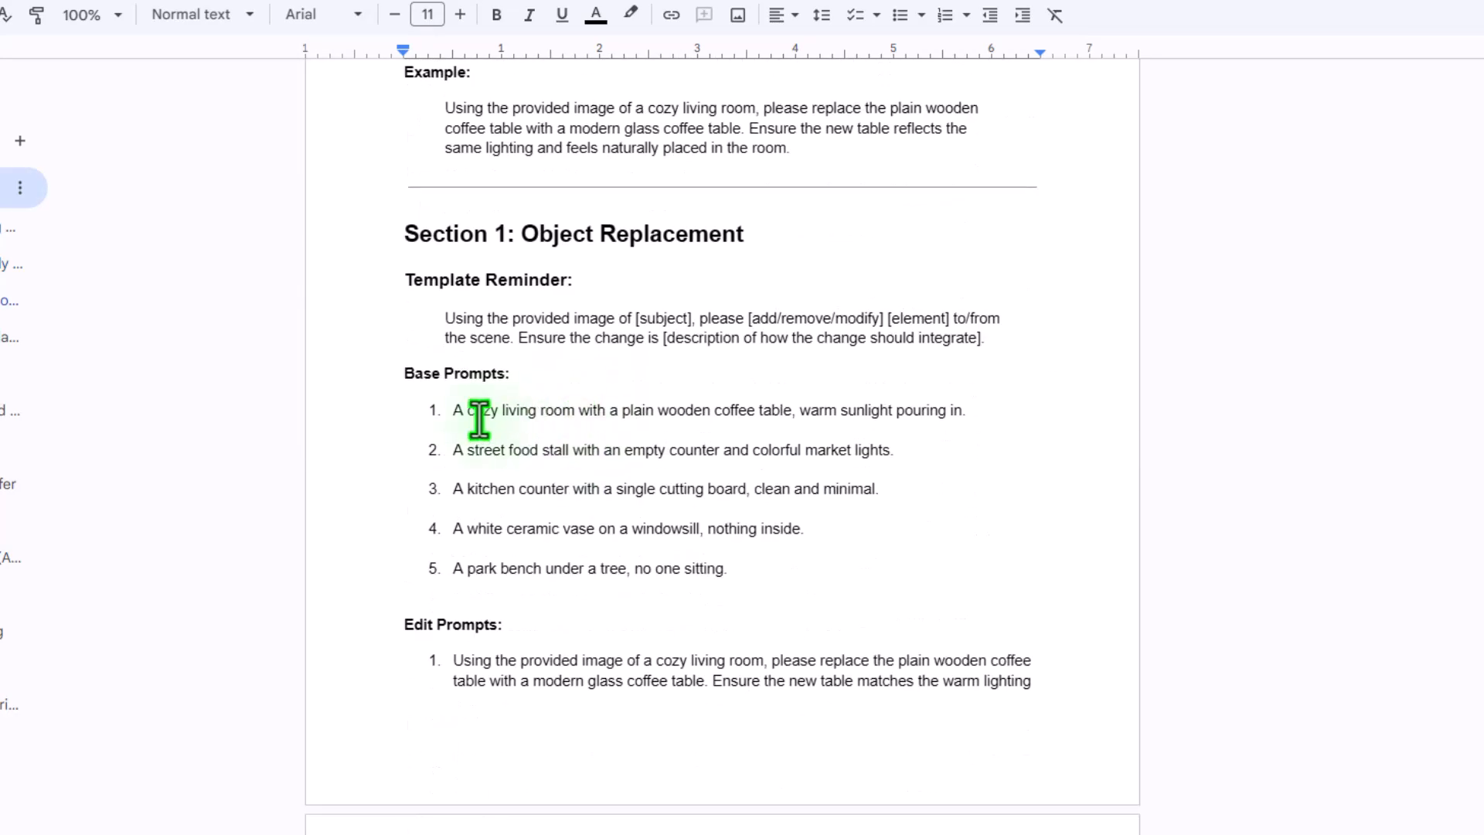
pyautogui.moveTo(454, 412); pyautogui.dragTo(884, 417)
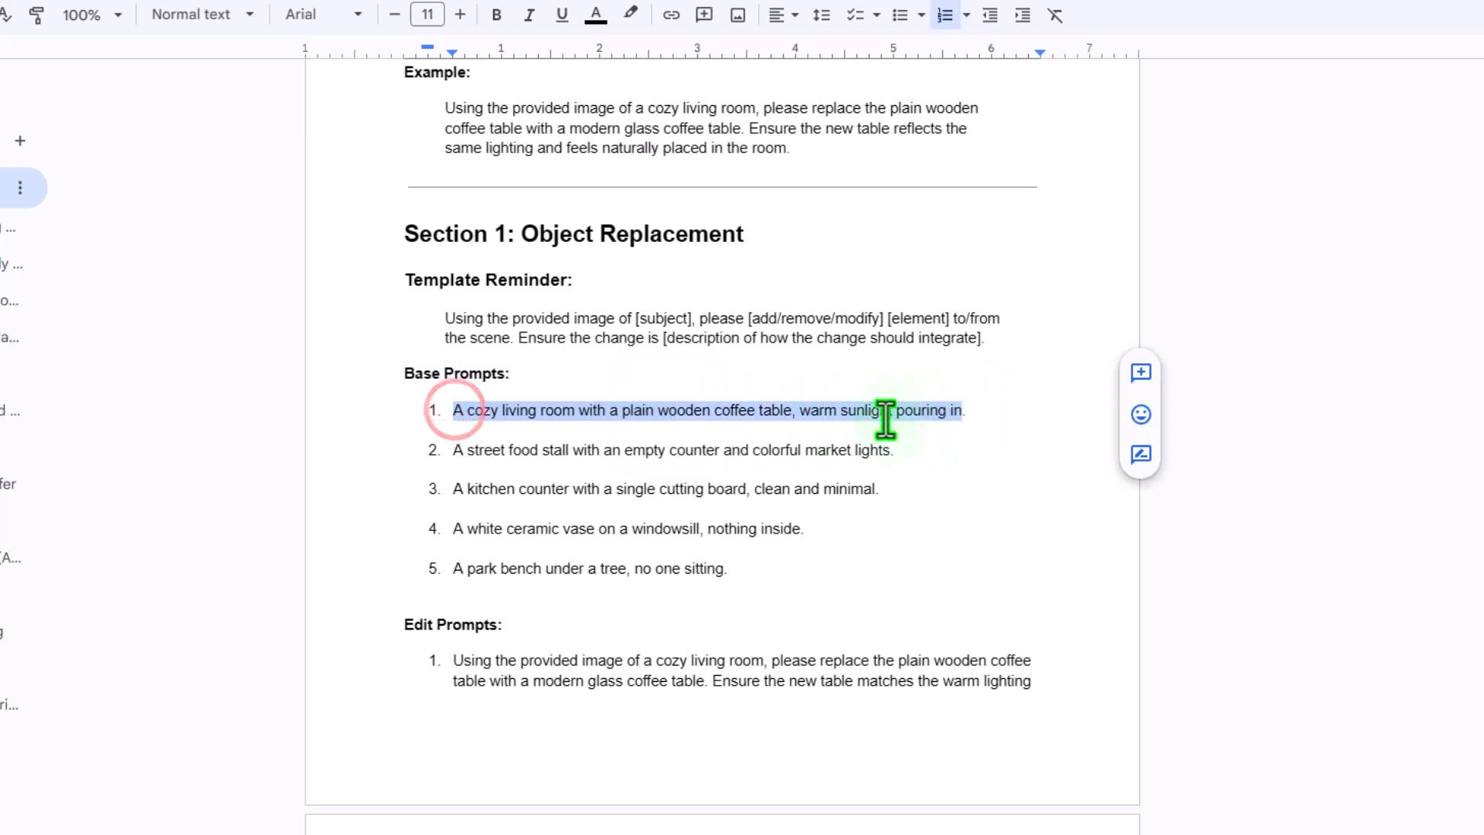
pyautogui.scroll(-4, 772, 461)
pyautogui.moveTo(404, 320); pyautogui.dragTo(520, 321)
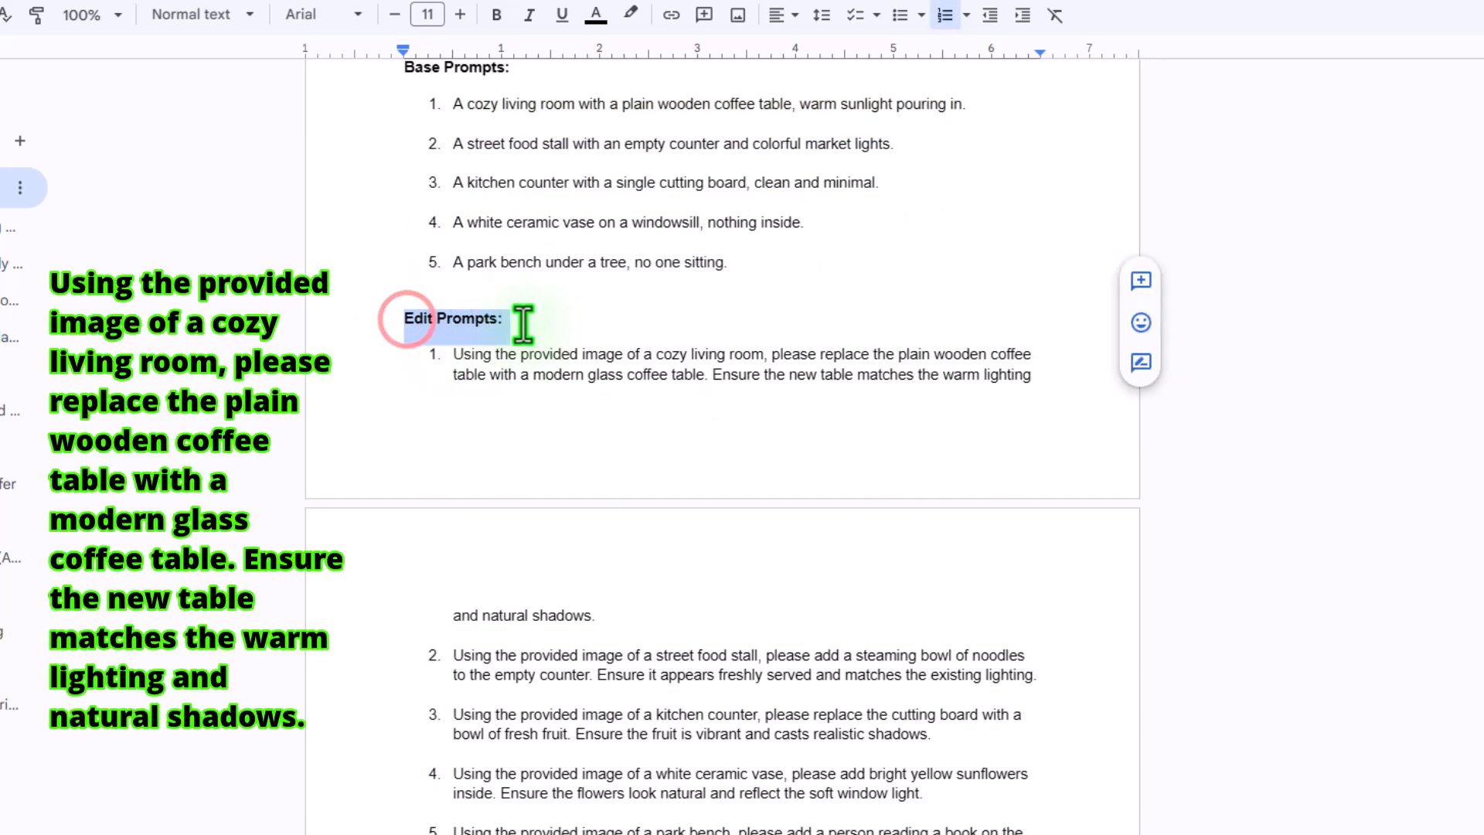
pyautogui.moveTo(456, 359); pyautogui.dragTo(680, 595)
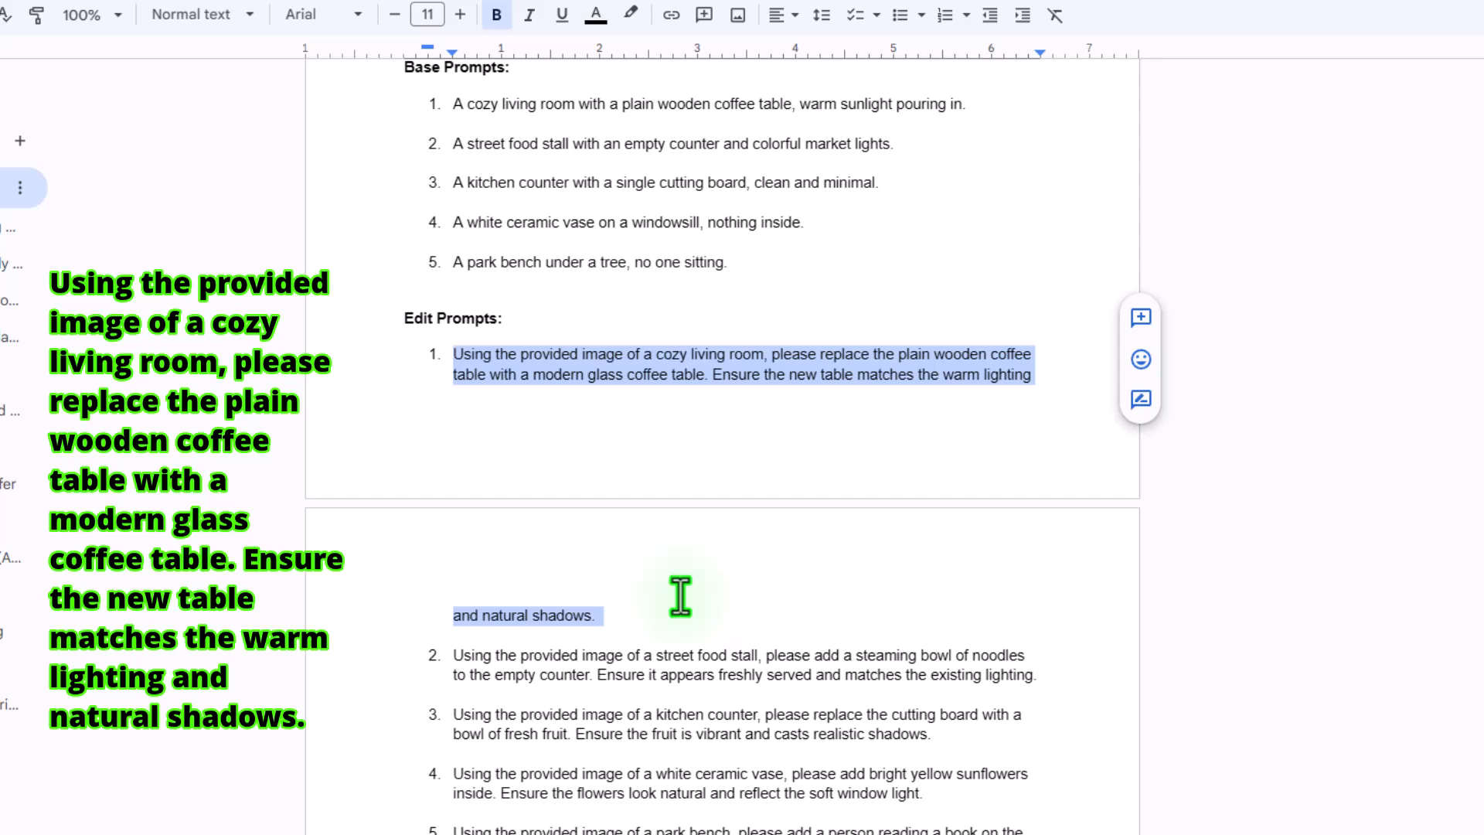
pyautogui.rightClick(725, 363)
pyautogui.click(789, 345)
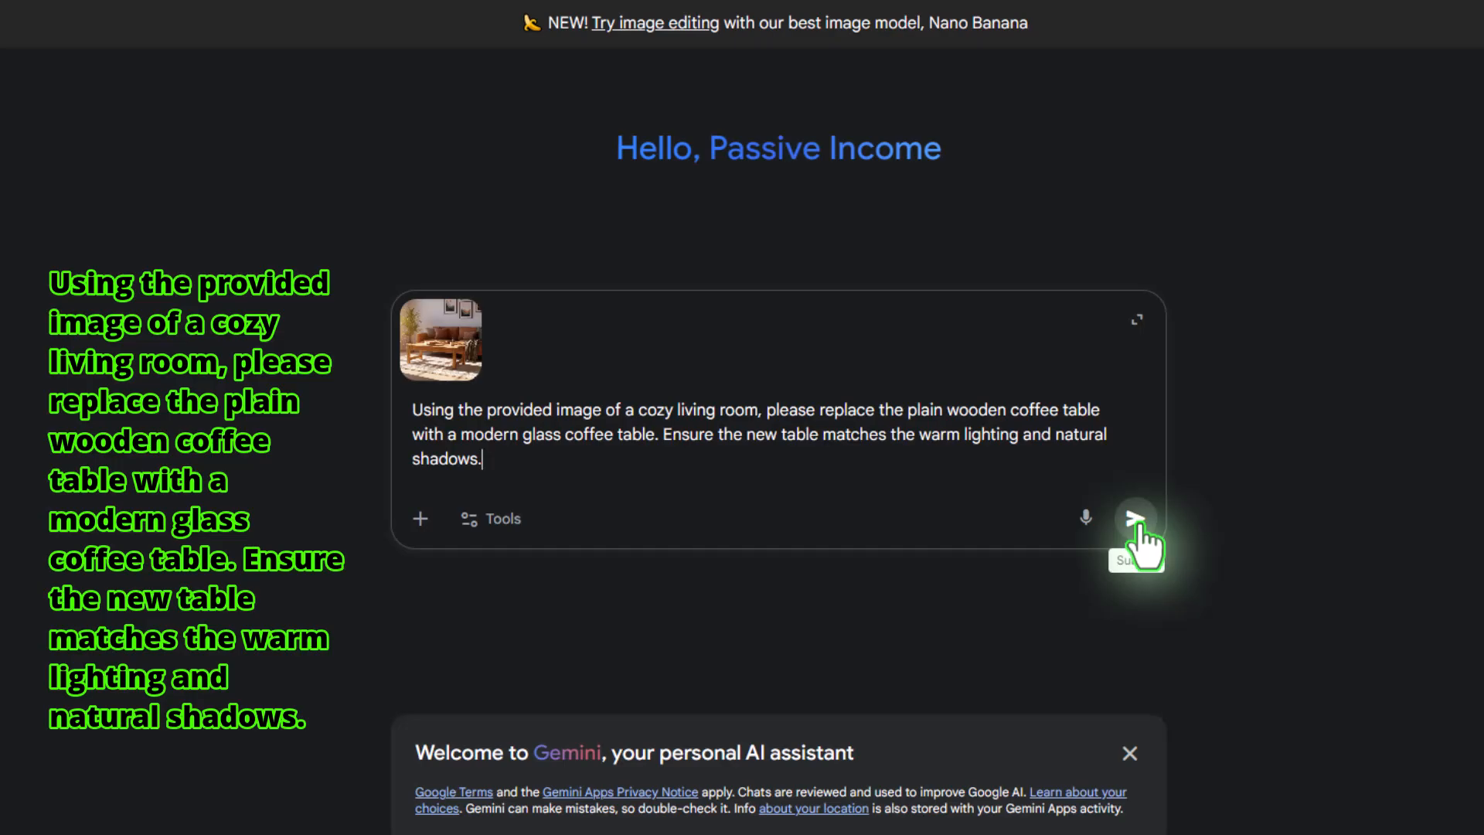
pyautogui.click(1136, 521)
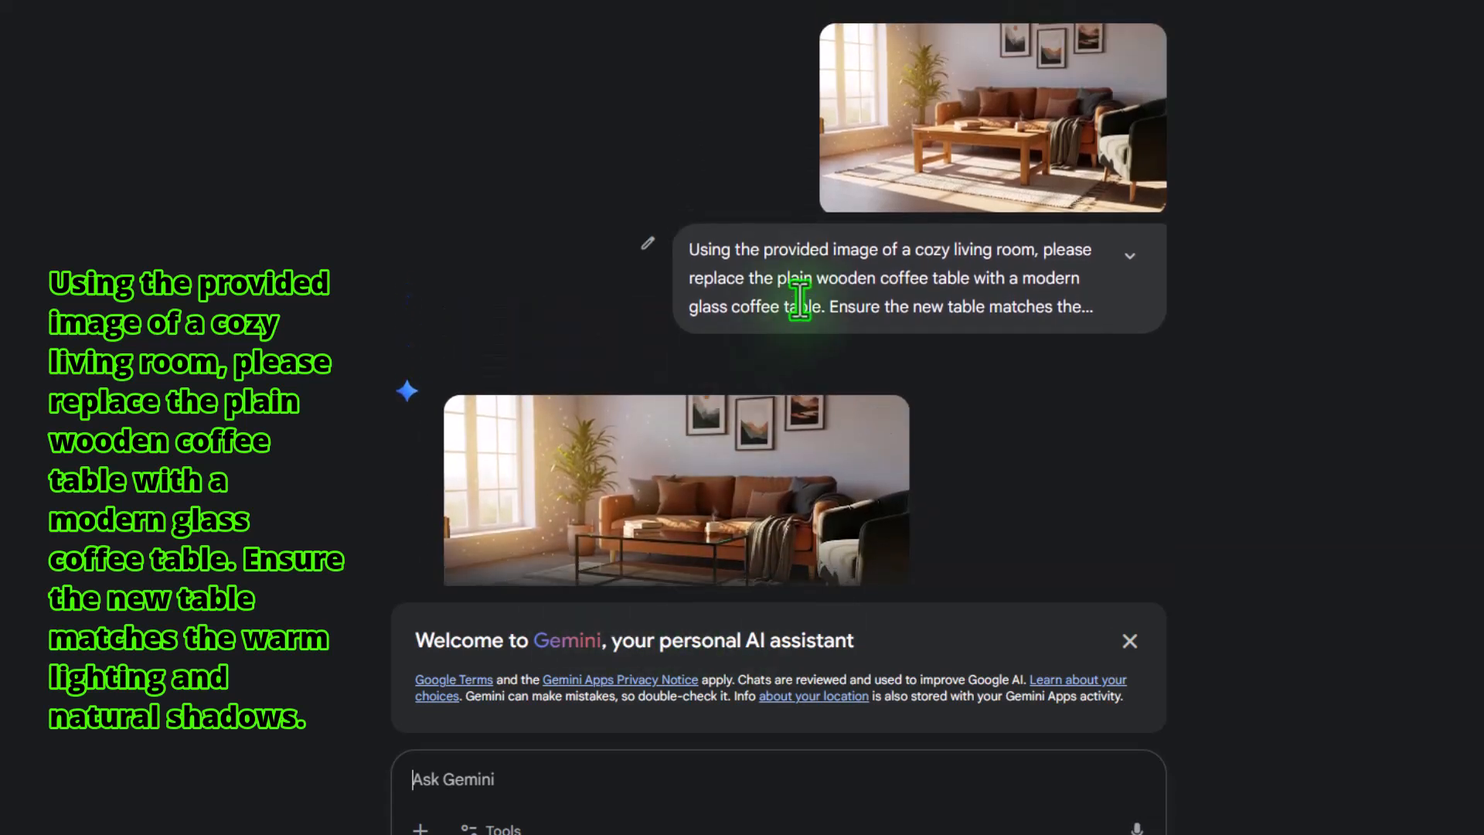
# View the original living room image enlarged and compare it with the edited version
pyautogui.click(956, 144)
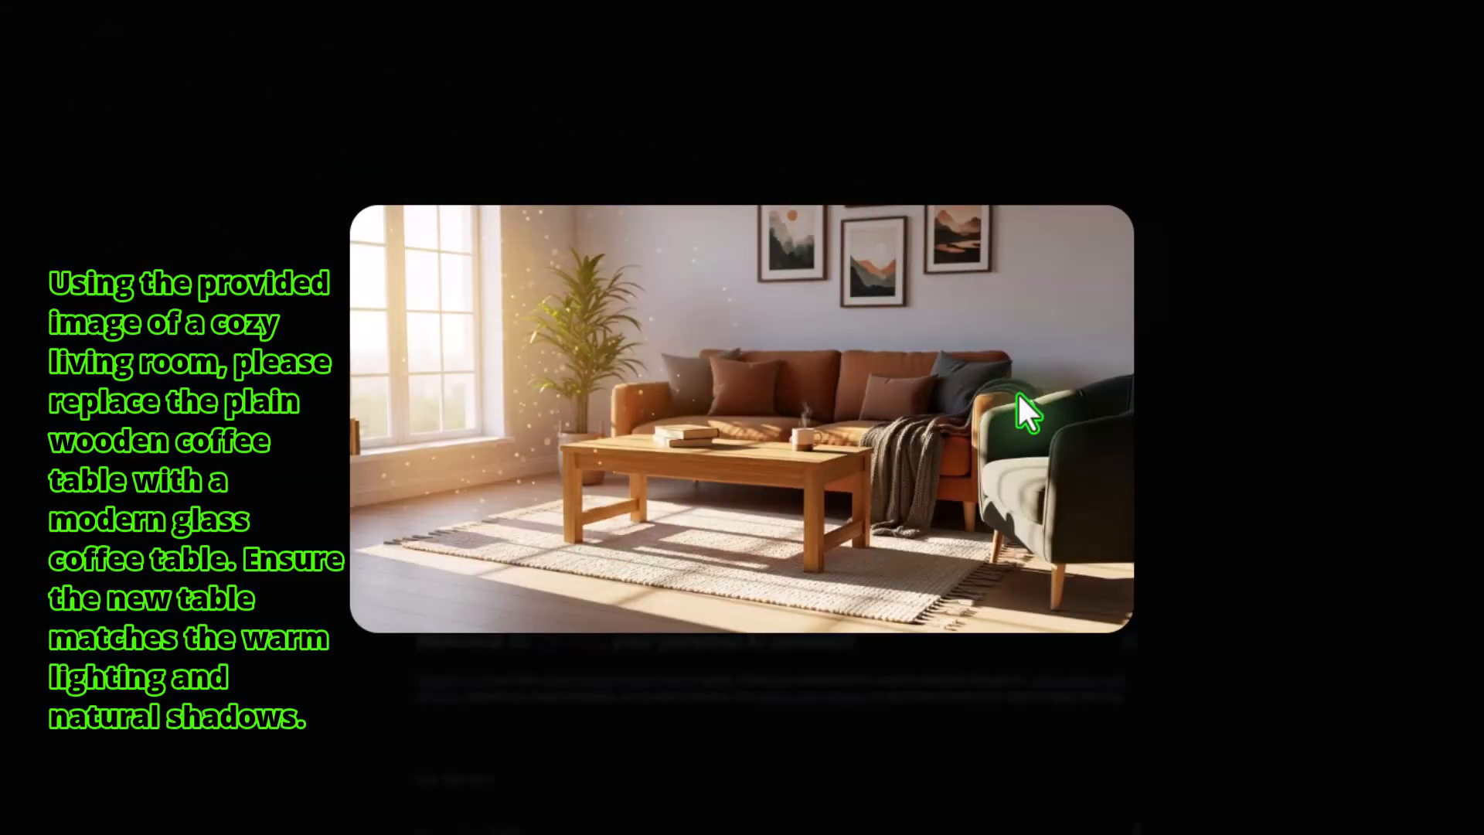
pyautogui.click(1466, 444)
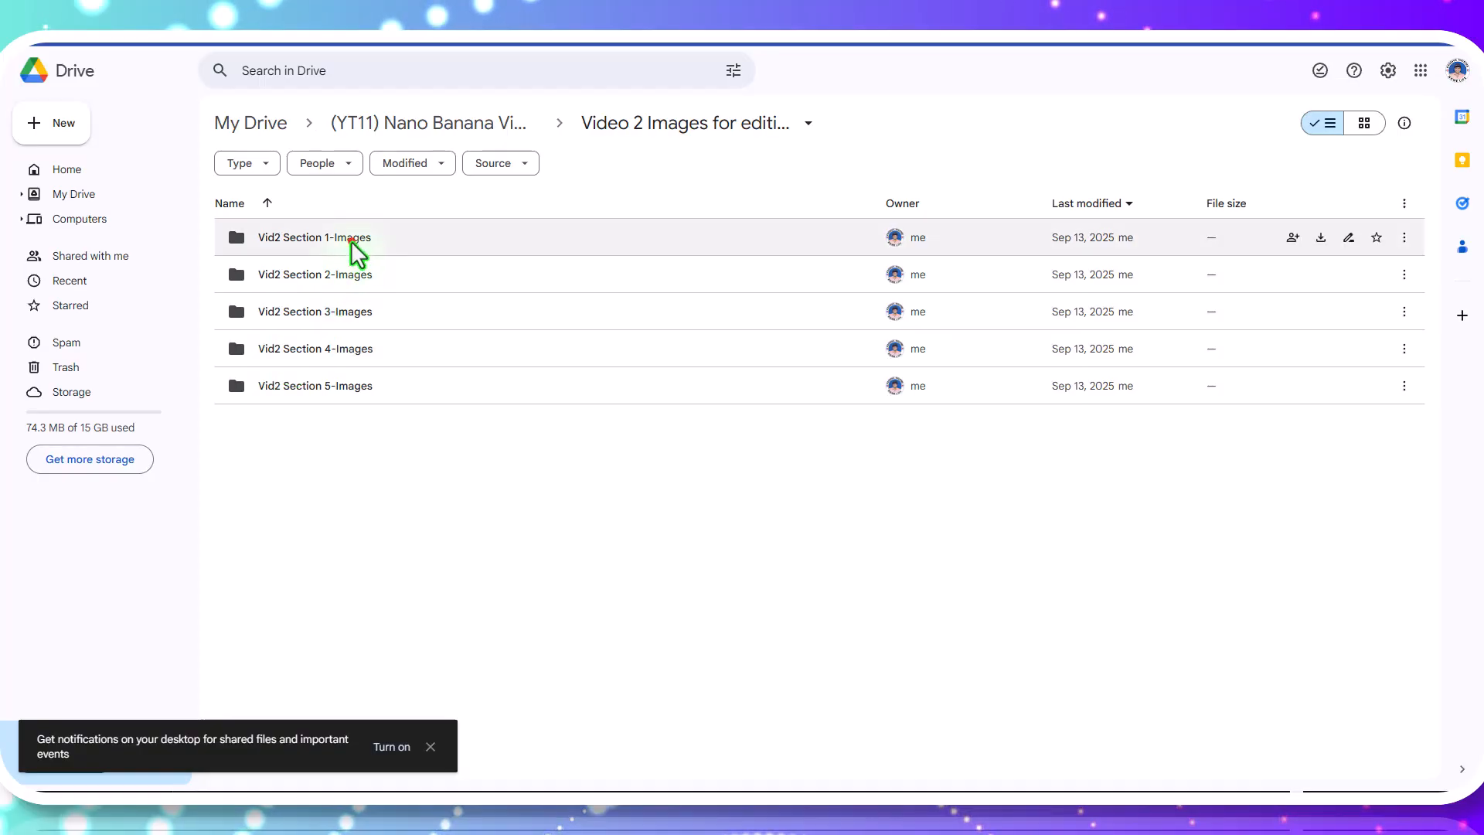
# Open the Vid2 Section 1-Images folder in Google Drive and show its files in grid layout
pyautogui.doubleClick(352, 241)
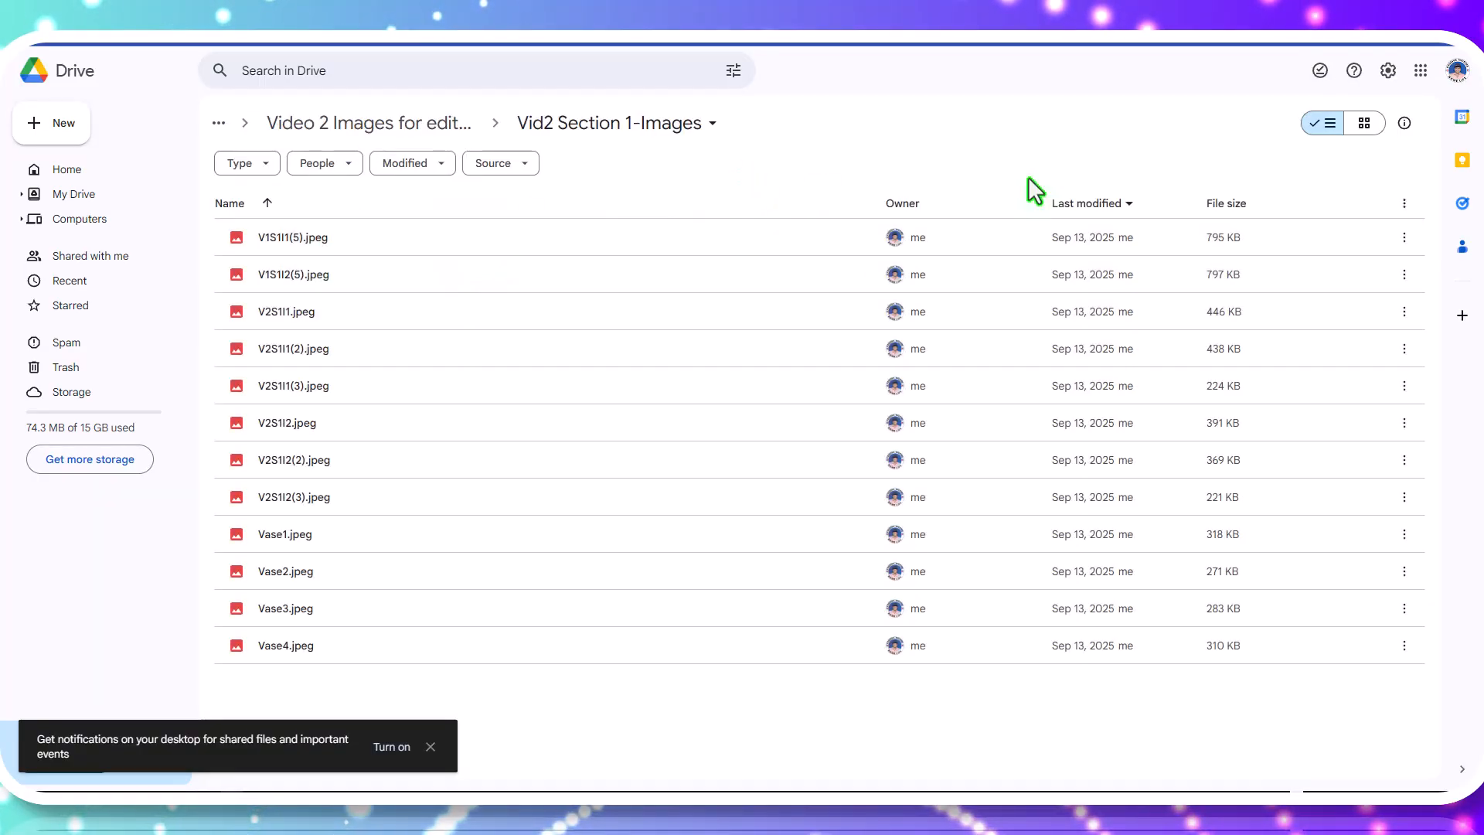
pyautogui.click(1362, 130)
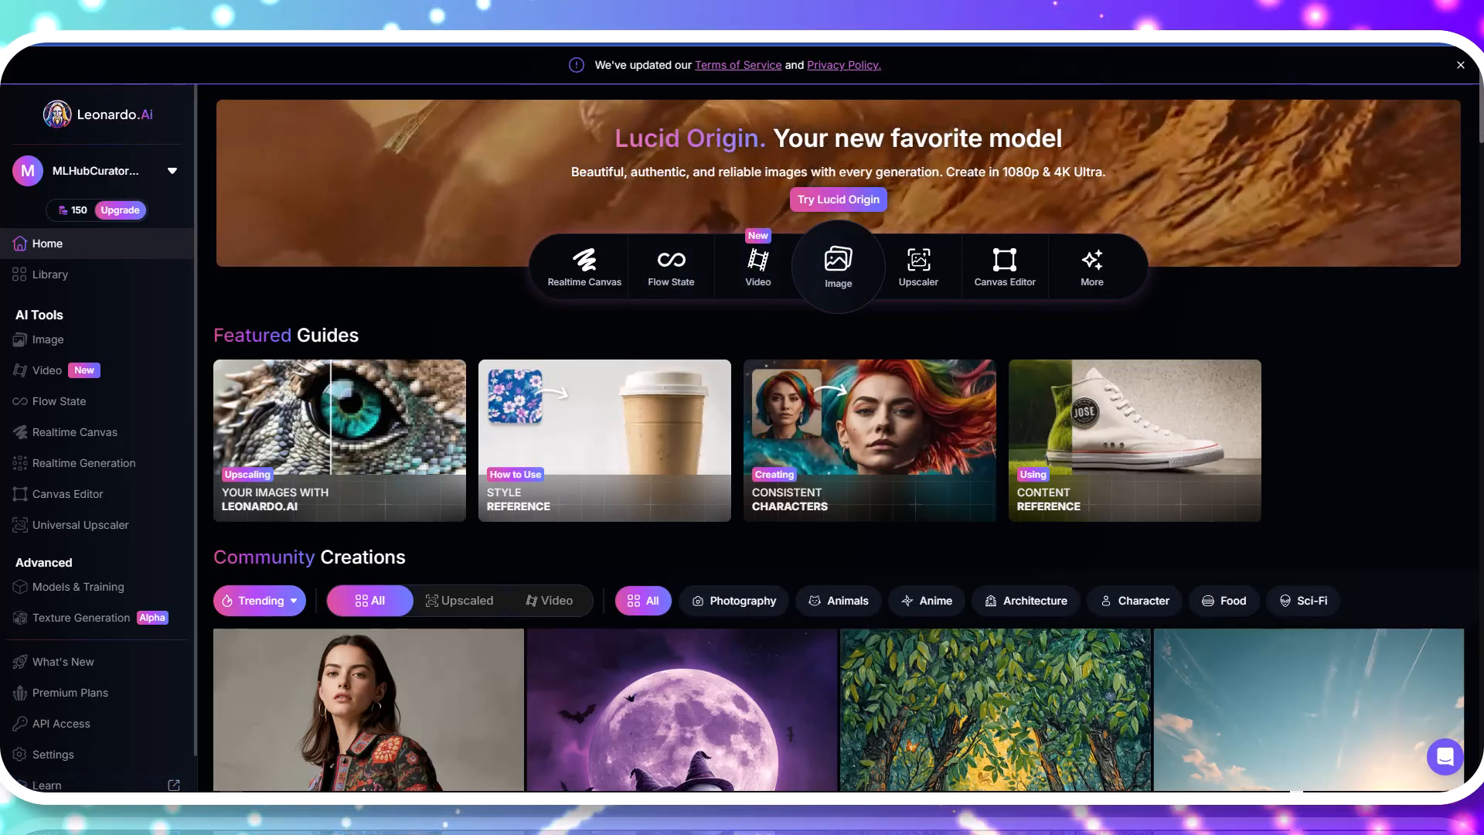
# Switch to Leonardo.AI and open its image generation tool
pyautogui.click(809, 294)
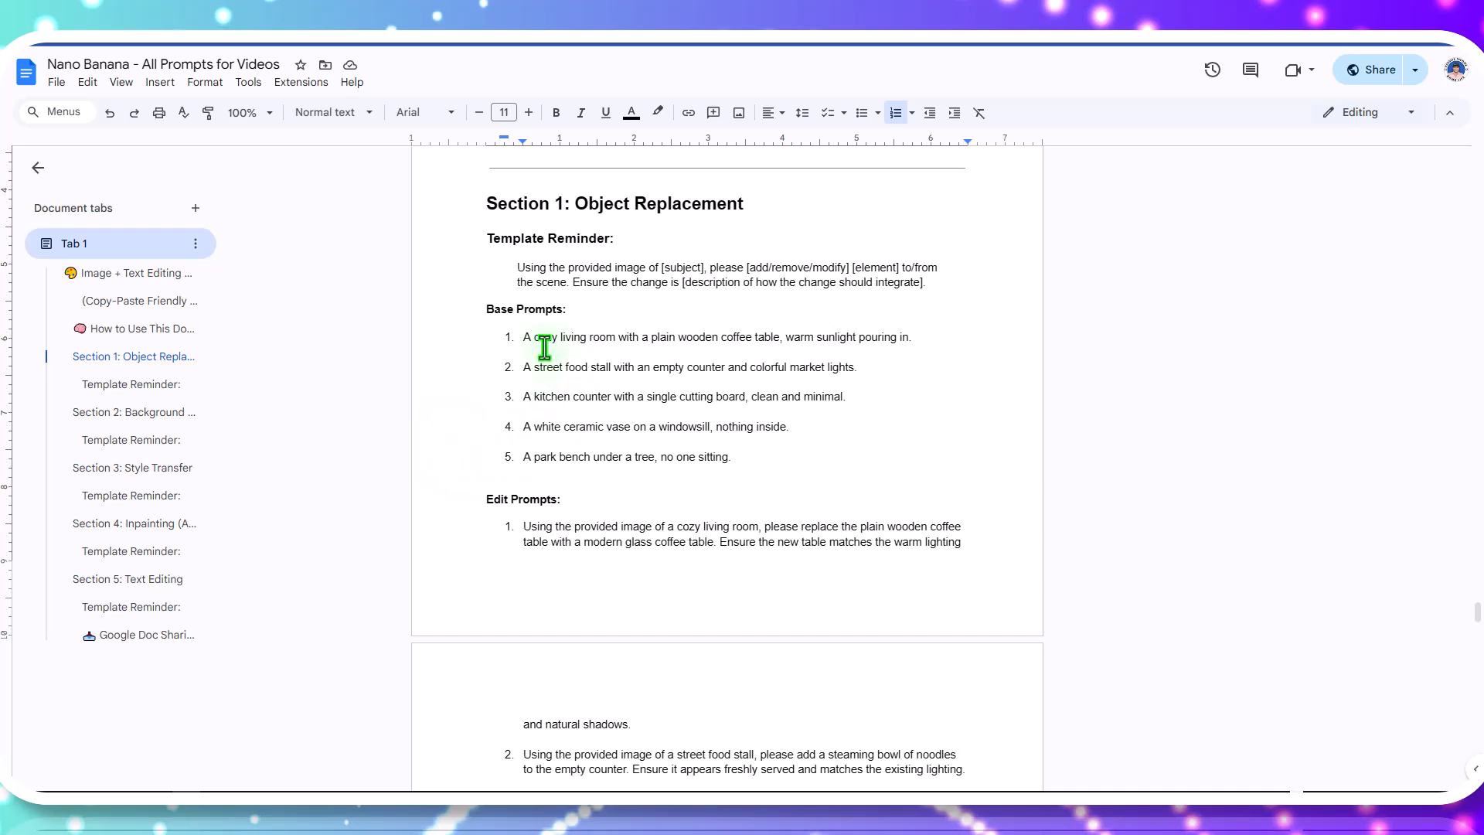
# Copy Section 1's base prompt "A park bench under a tree, no one sitting." from the document and run it with Nano Banana in Google AI Studio
pyautogui.moveTo(484, 204); pyautogui.dragTo(755, 208)
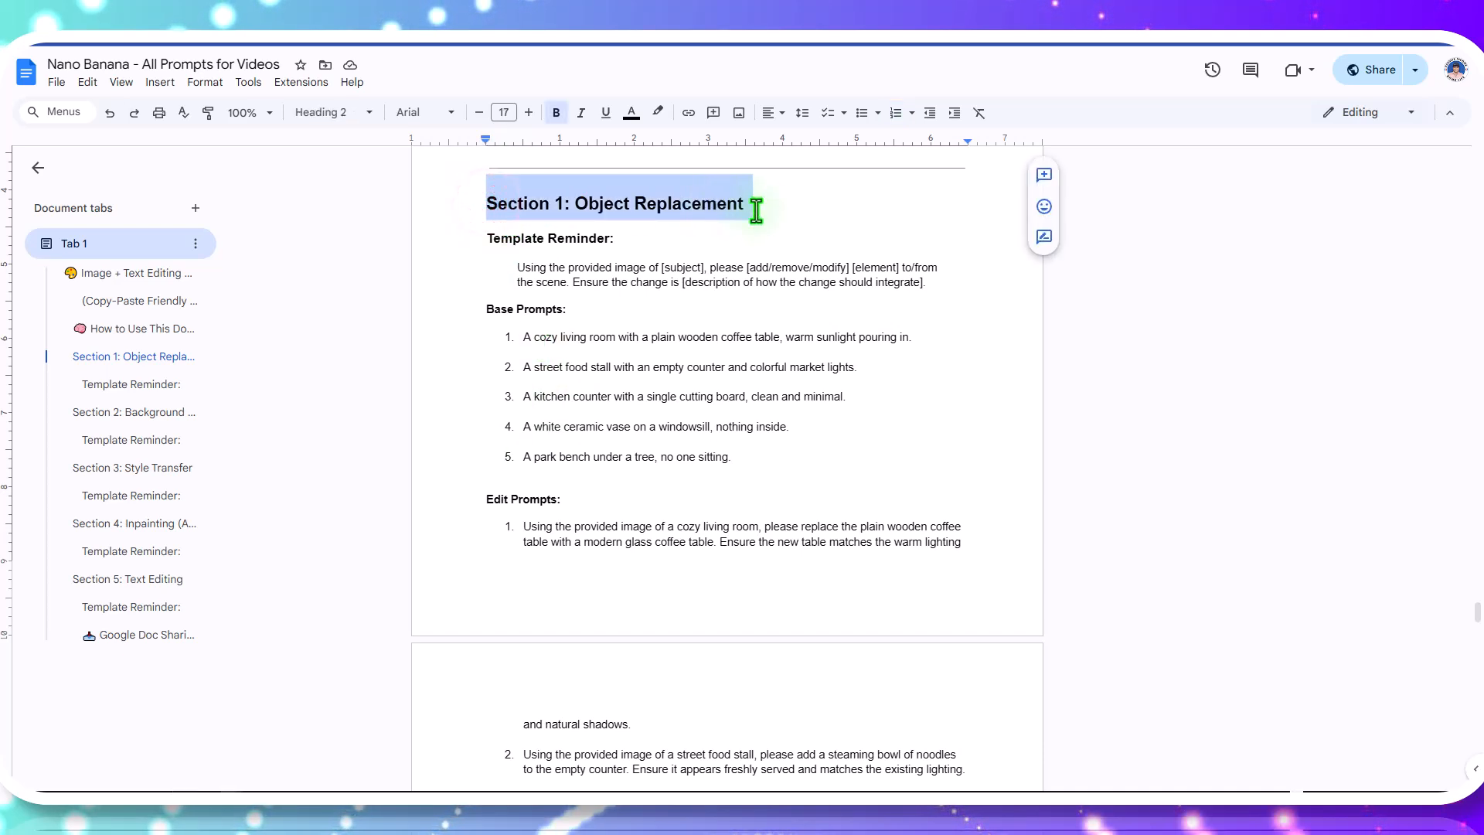
pyautogui.click(525, 457)
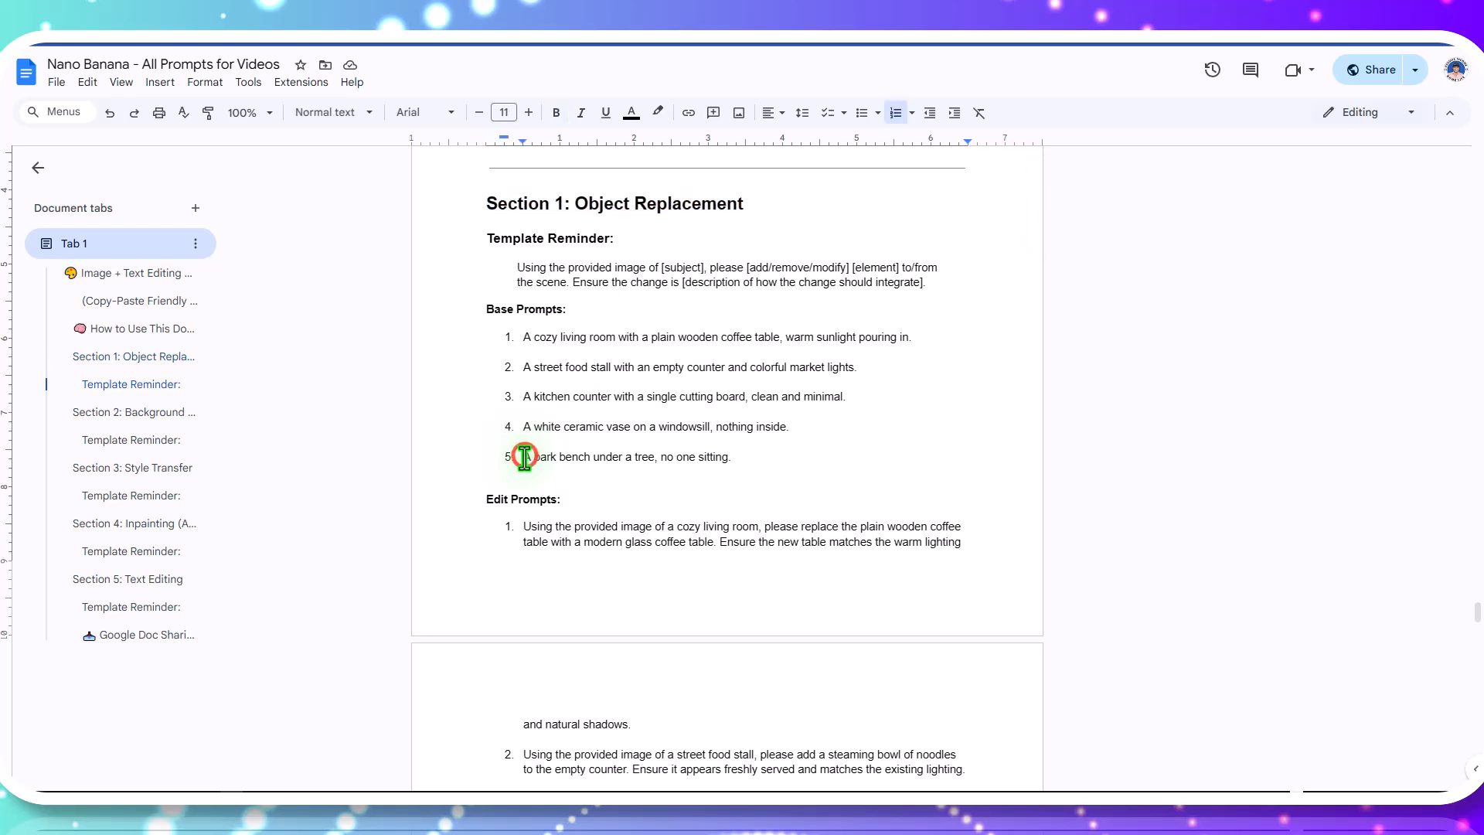
pyautogui.moveTo(523, 457); pyautogui.dragTo(740, 457)
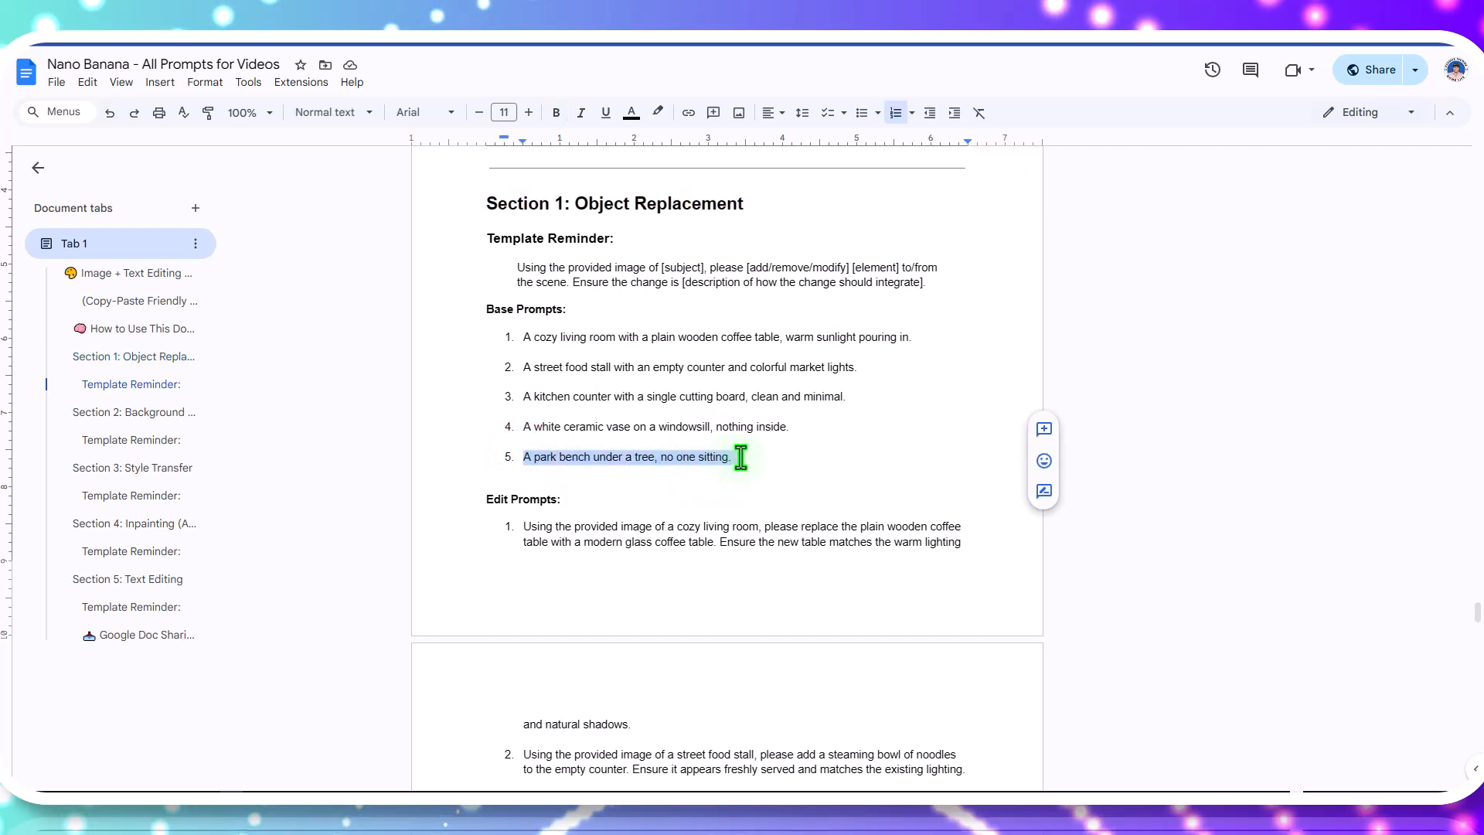
pyautogui.rightClick(701, 459)
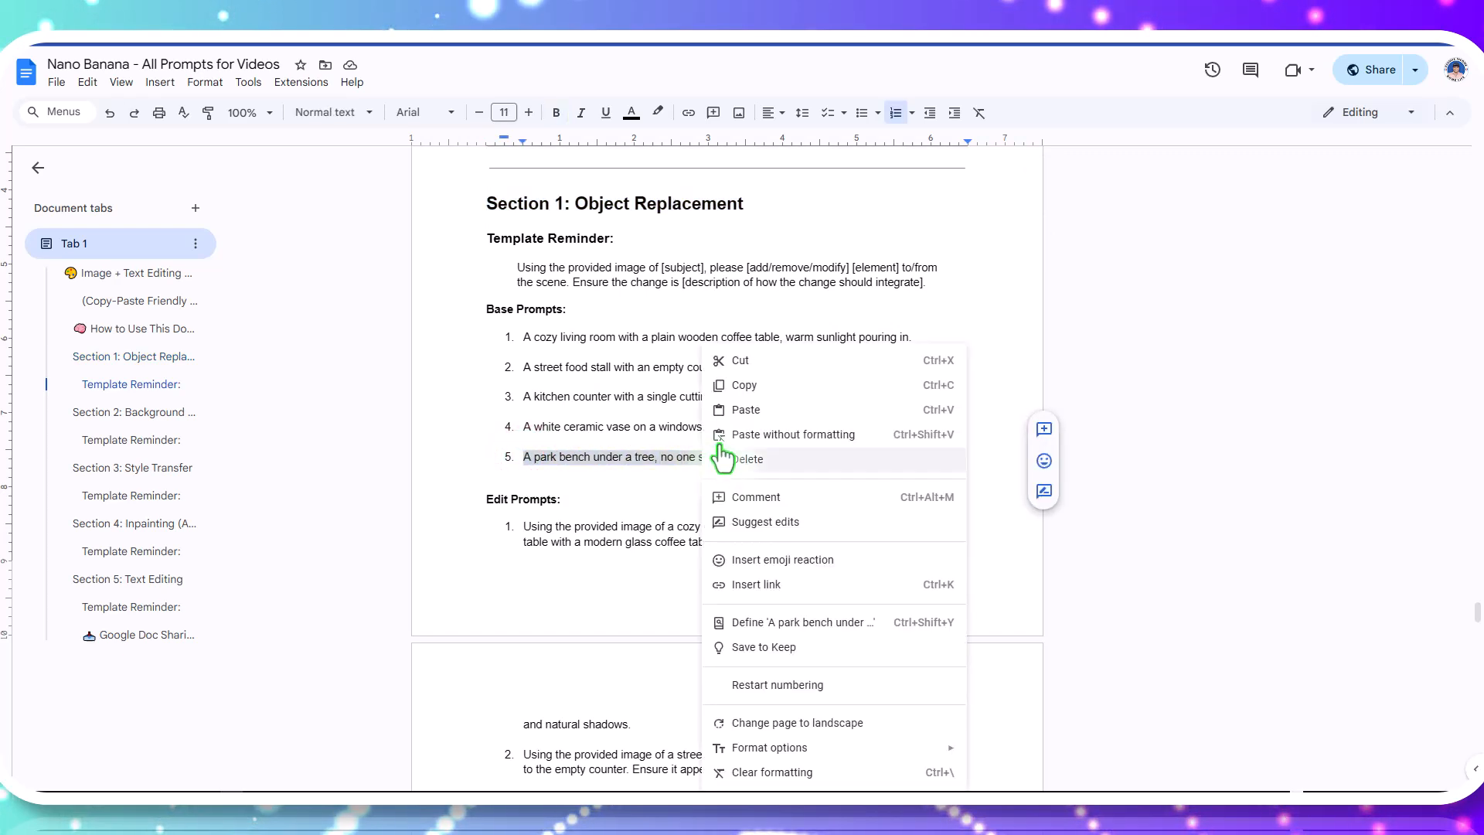
pyautogui.click(756, 380)
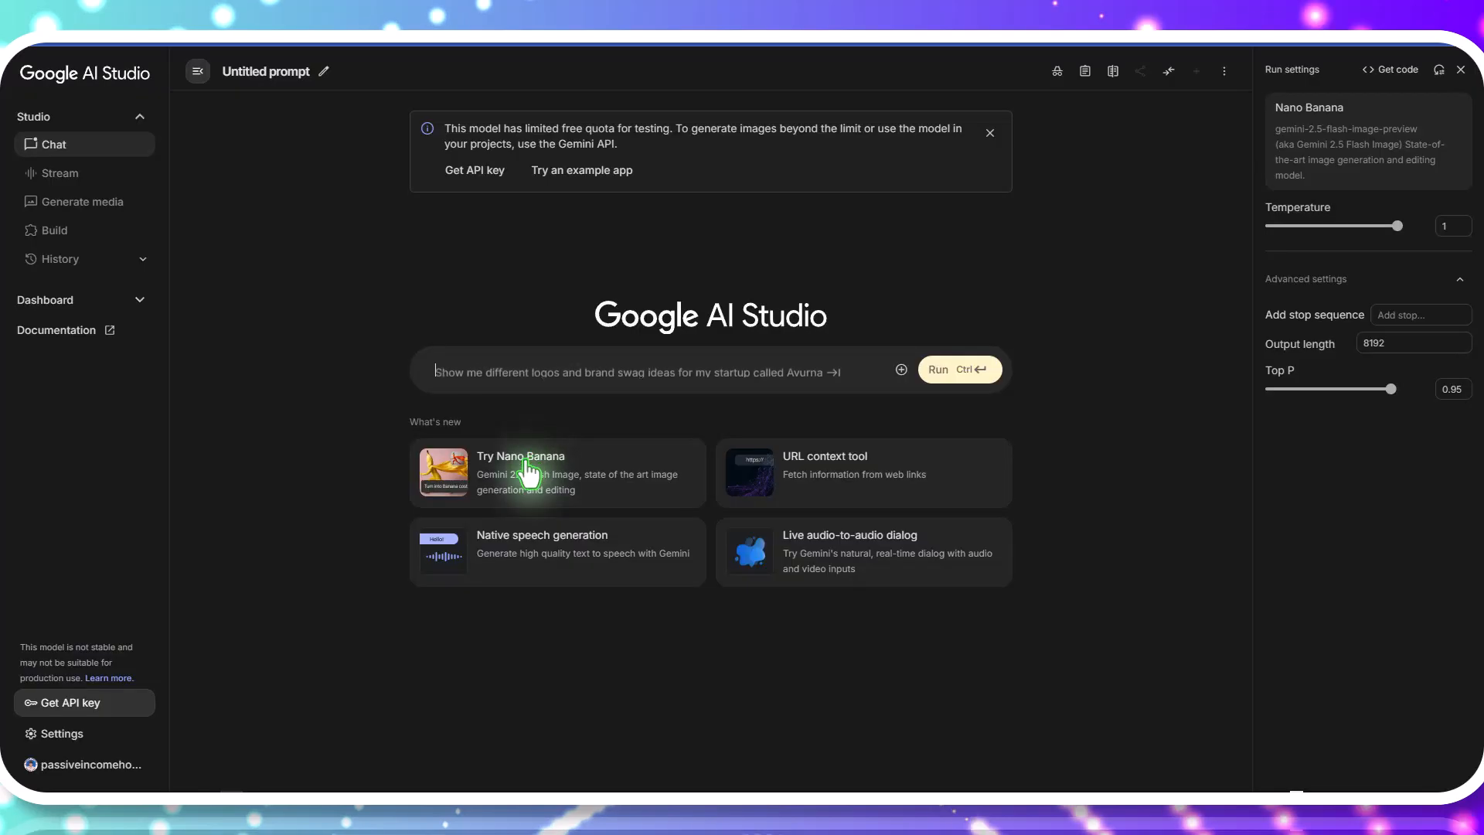
pyautogui.click(525, 461)
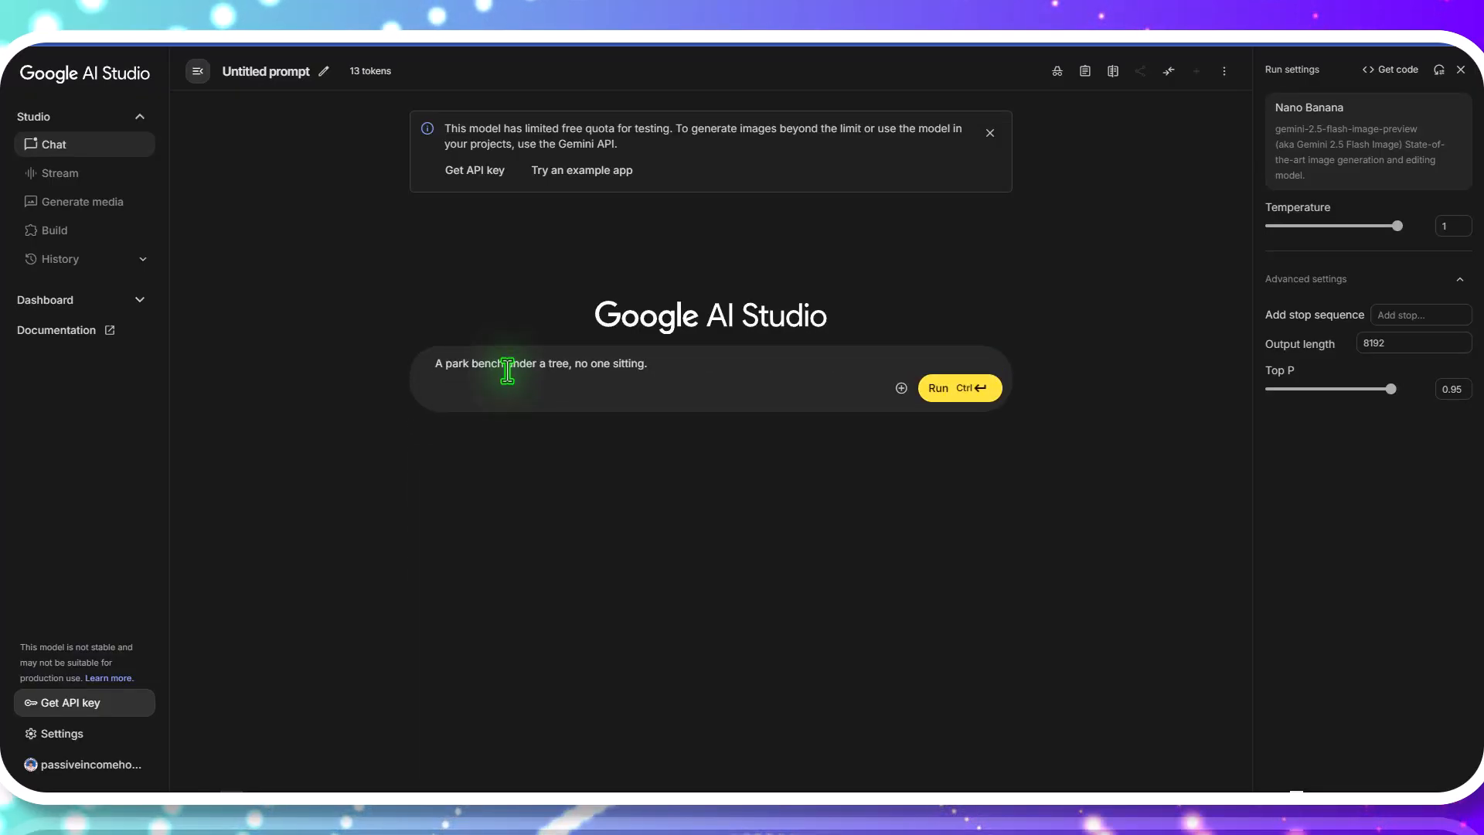
pyautogui.click(945, 391)
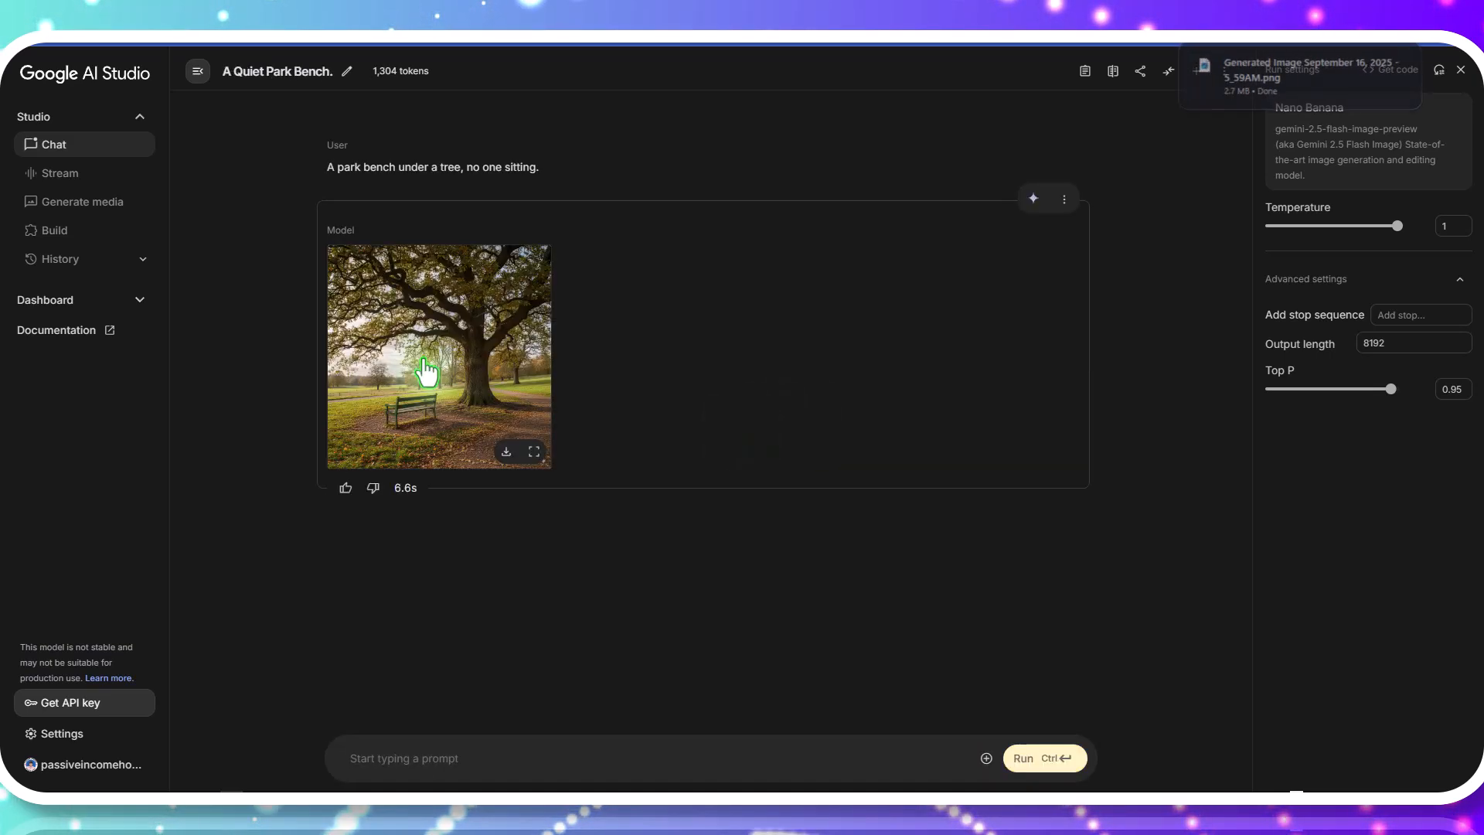
# Copy the generated park bench image and paste it into the new prompt as the input image
pyautogui.rightClick(424, 358)
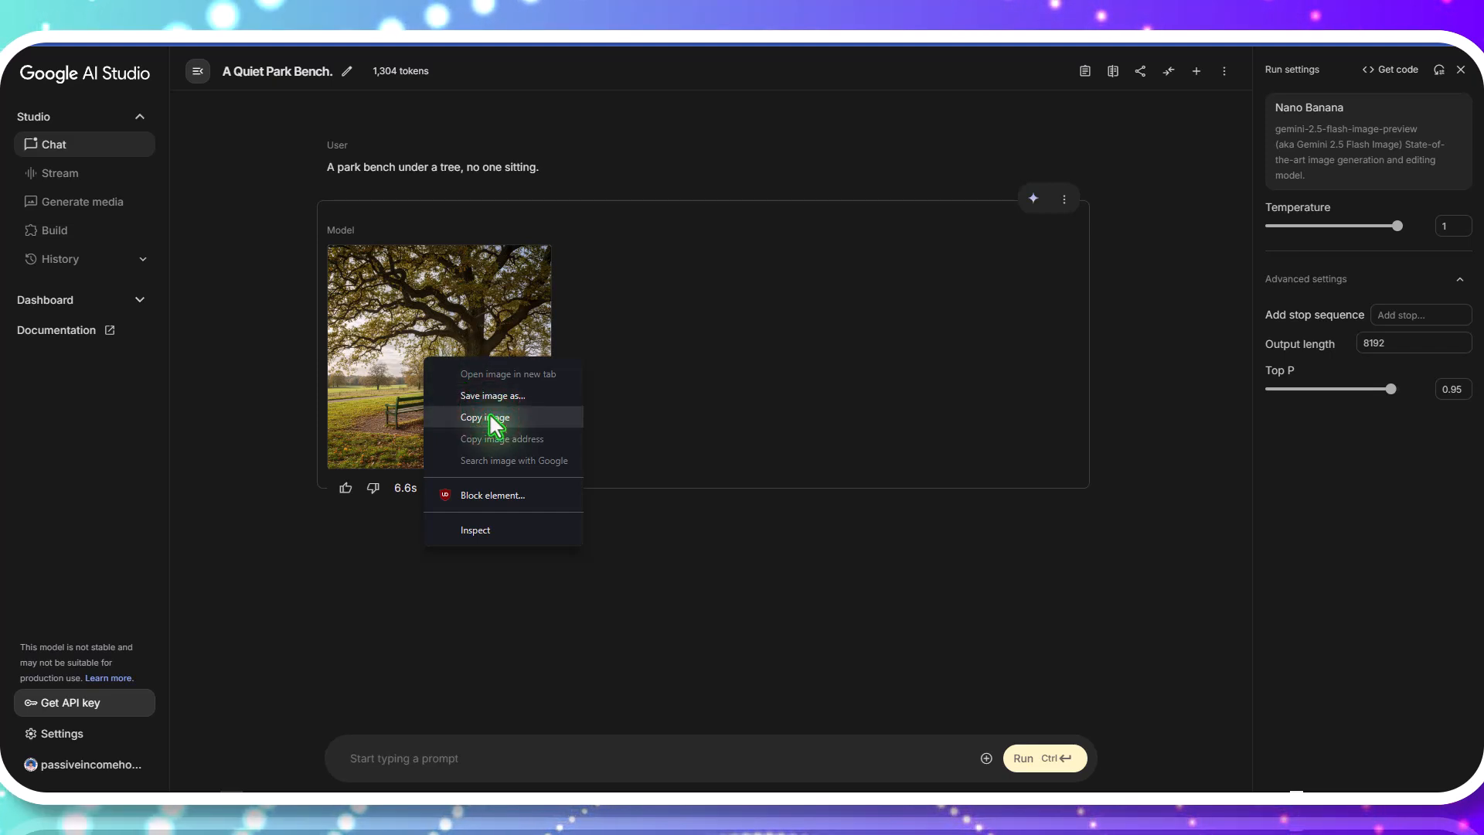
pyautogui.click(391, 758)
pyautogui.rightClick(391, 758)
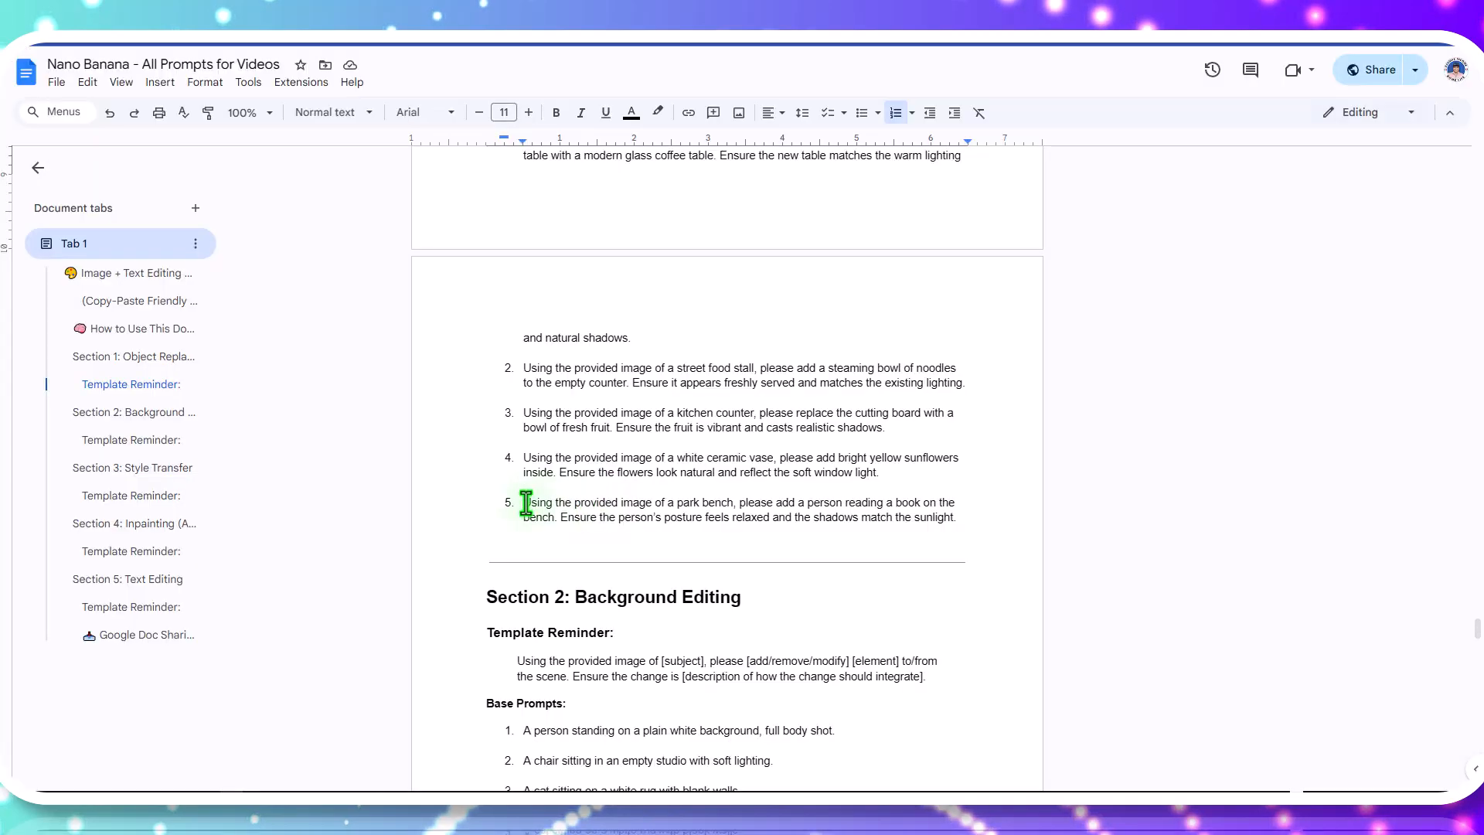
# Copy Section 1's fifth edit prompt, adding a person reading a book on the bench, and run it with the attached park bench image
pyautogui.moveTo(526, 504); pyautogui.dragTo(920, 520)
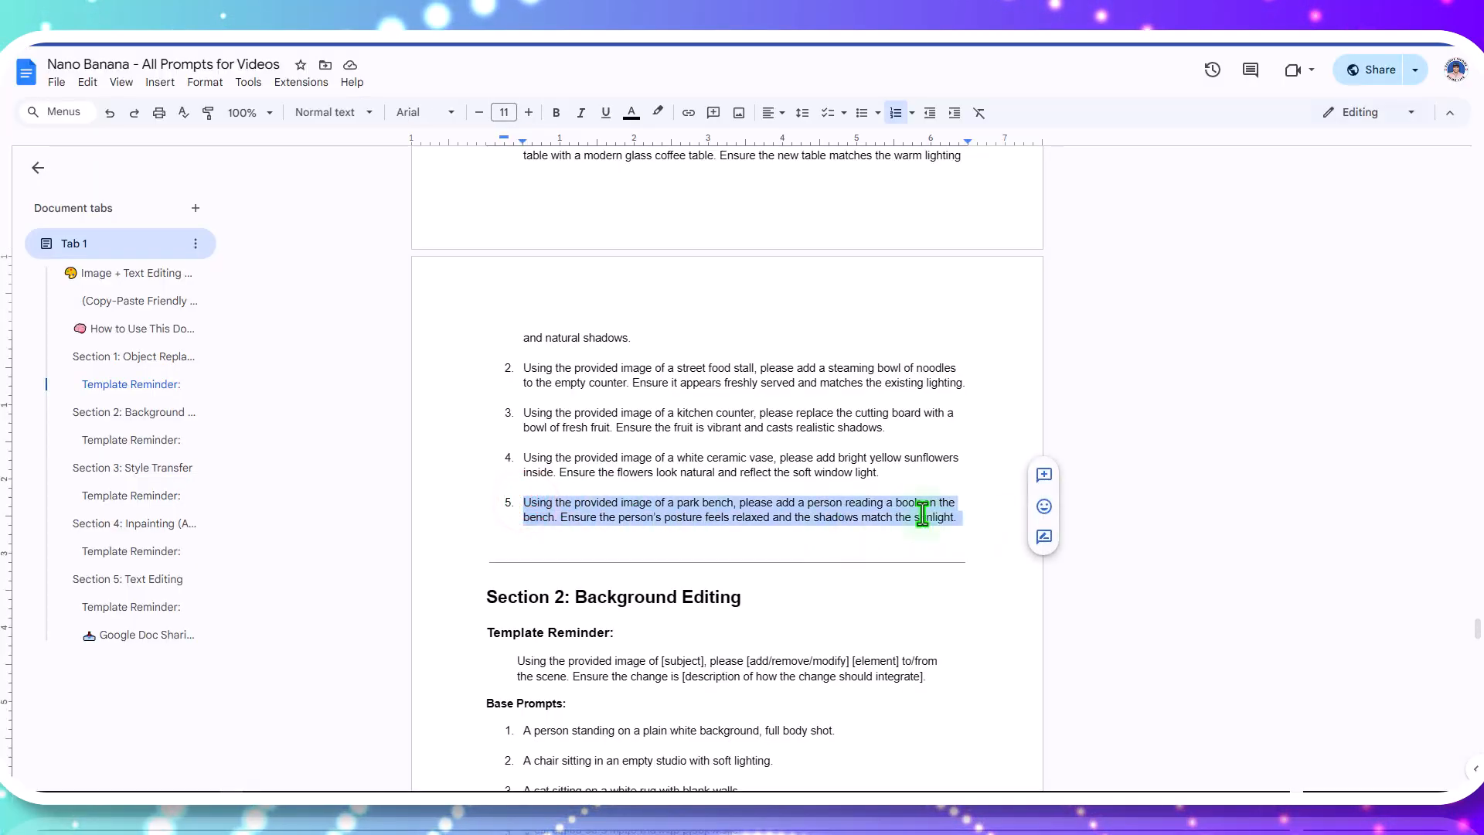
pyautogui.rightClick(920, 520)
pyautogui.click(958, 106)
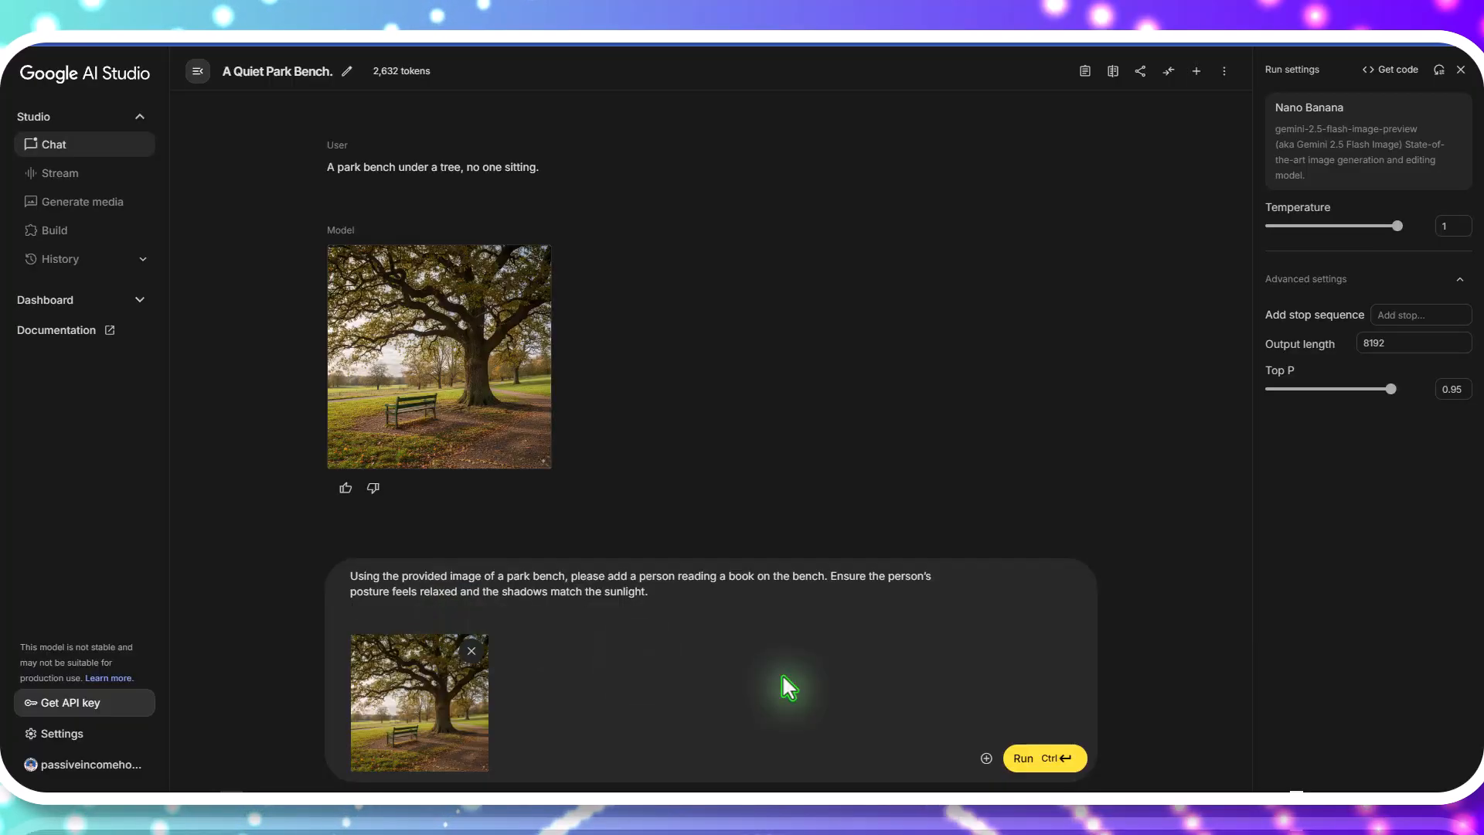
pyautogui.click(1037, 759)
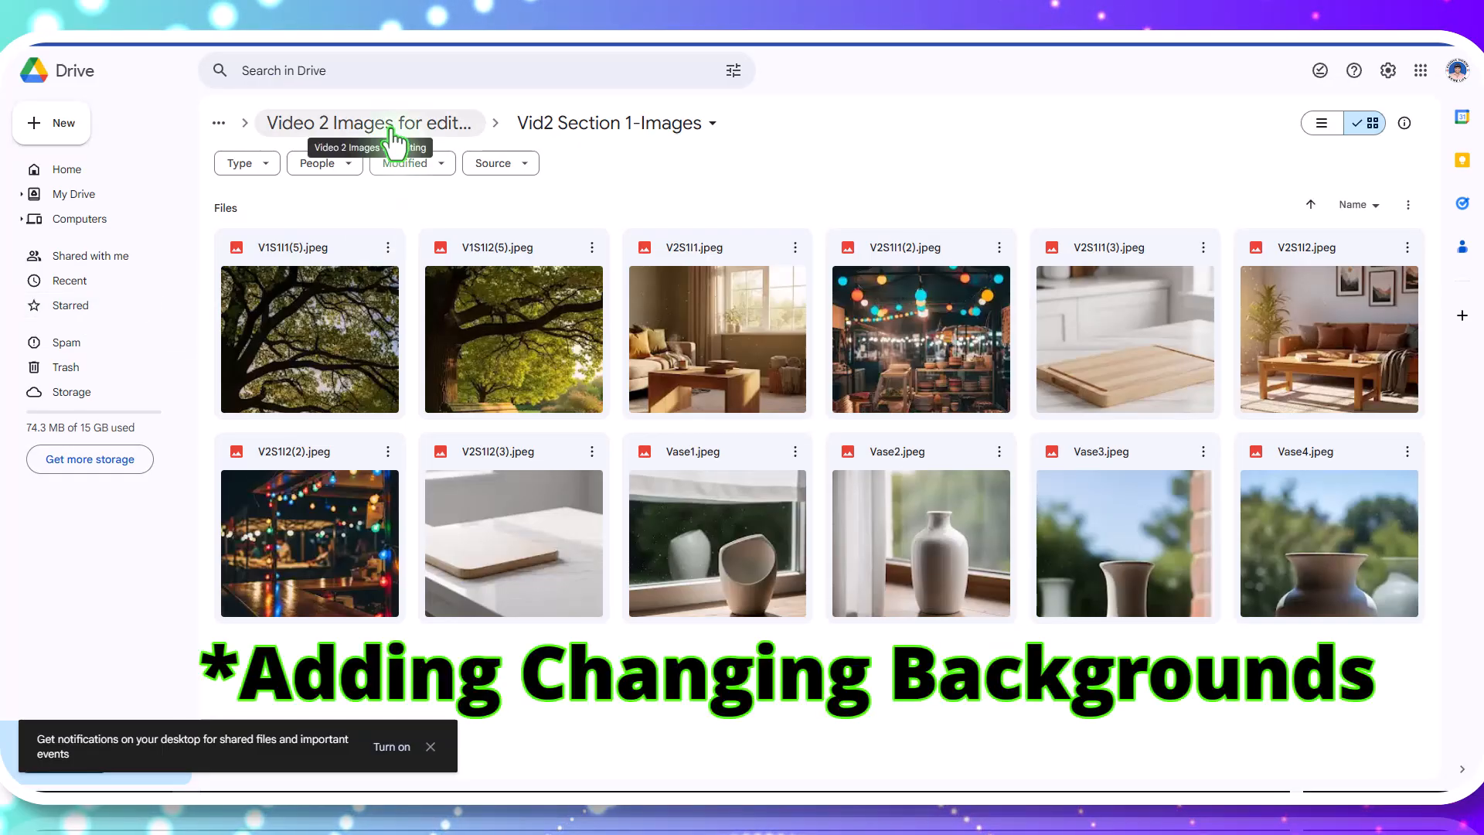
# Return to the Video 2 images folder in Google Drive and open the Vid2 Section 2-Images folder
pyautogui.click(394, 128)
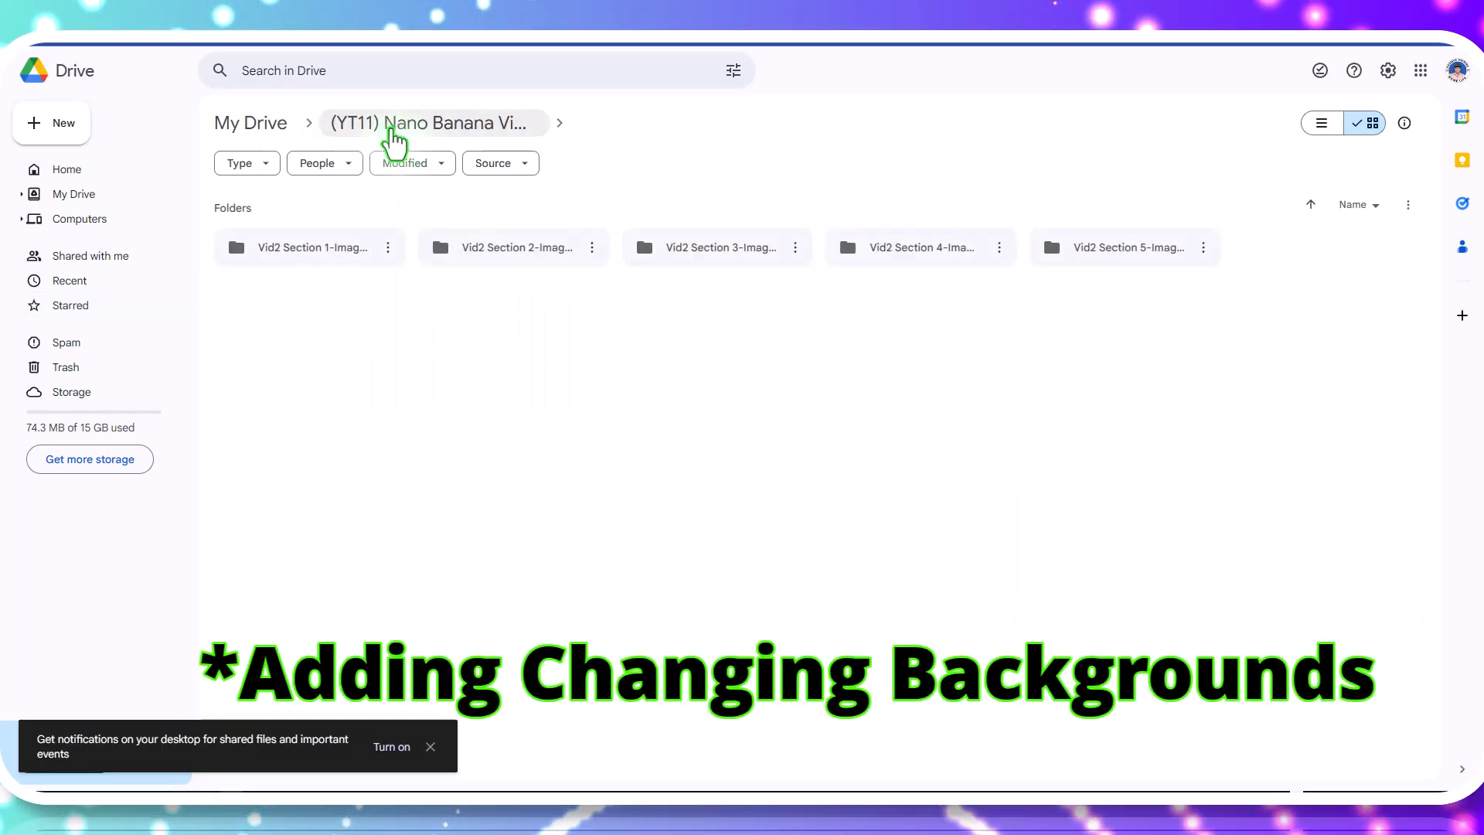
pyautogui.doubleClick(512, 254)
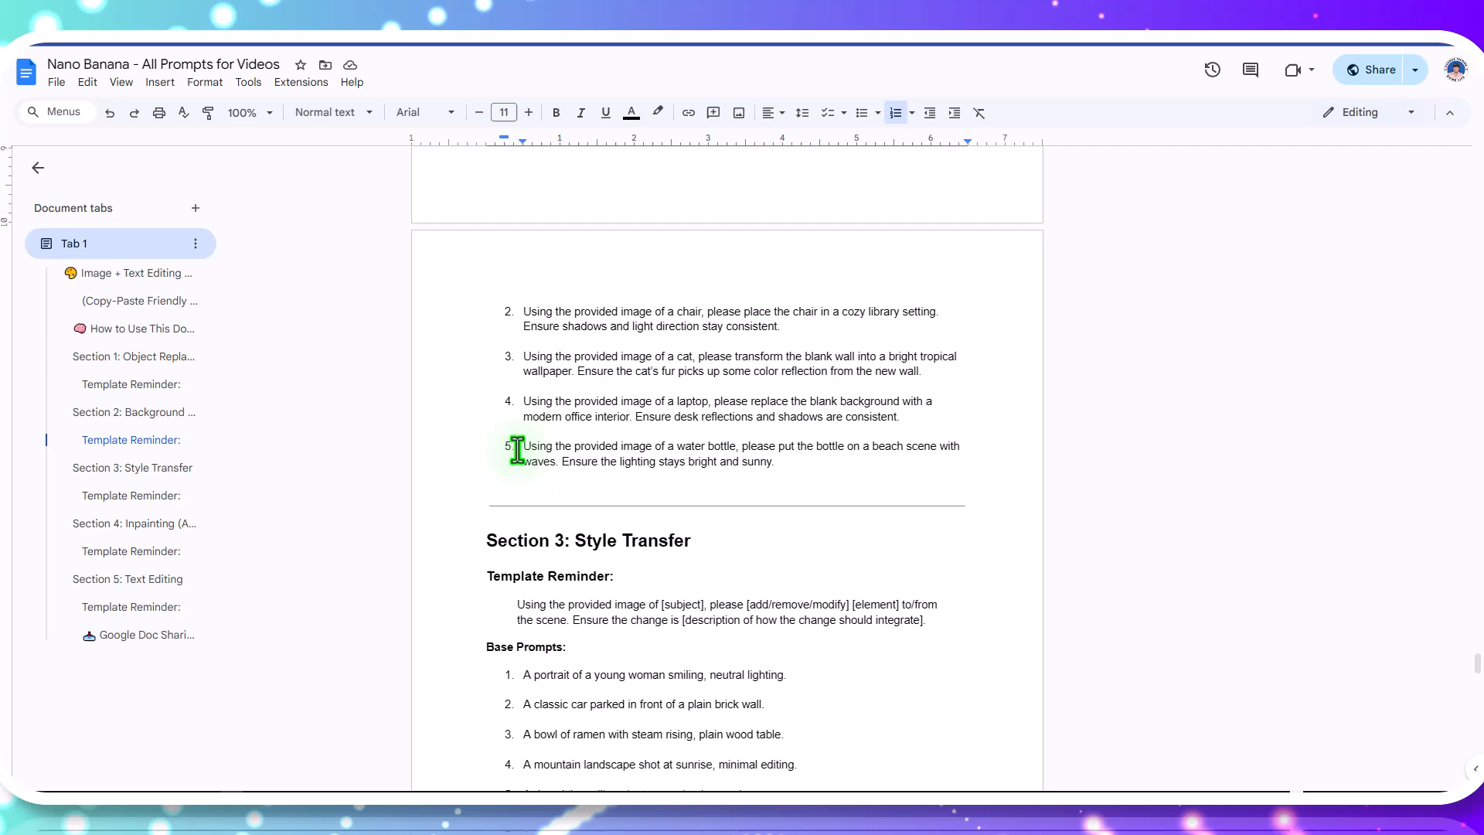
# Attach the water bottle image in Google AI Studio and run it with Section 2's fifth edit prompt, copied from the document, for a beach scene
pyautogui.moveTo(517, 448); pyautogui.dragTo(811, 460)
pyautogui.rightClick(757, 451)
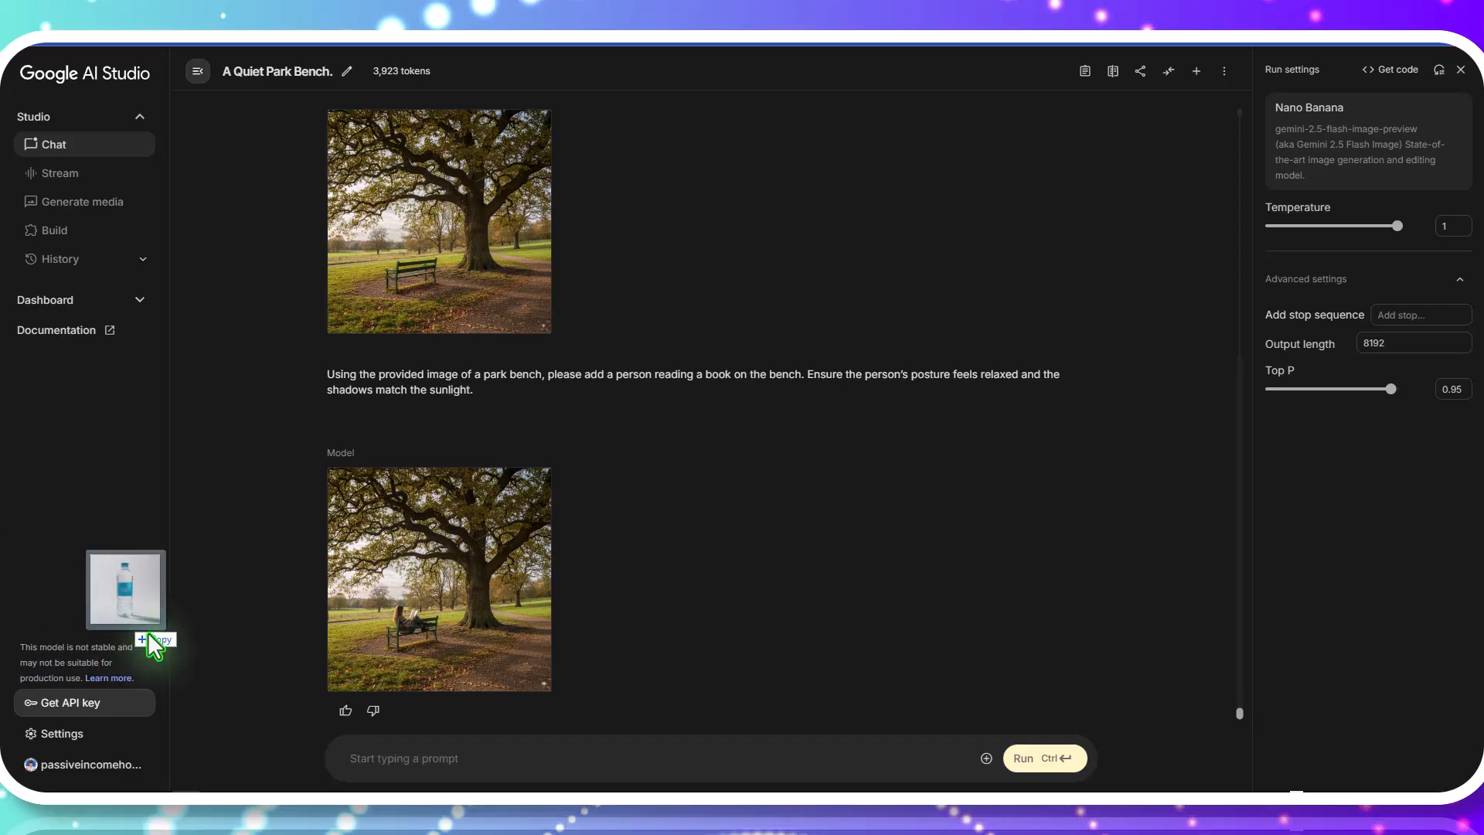
pyautogui.moveTo(147, 632); pyautogui.dragTo(414, 759)
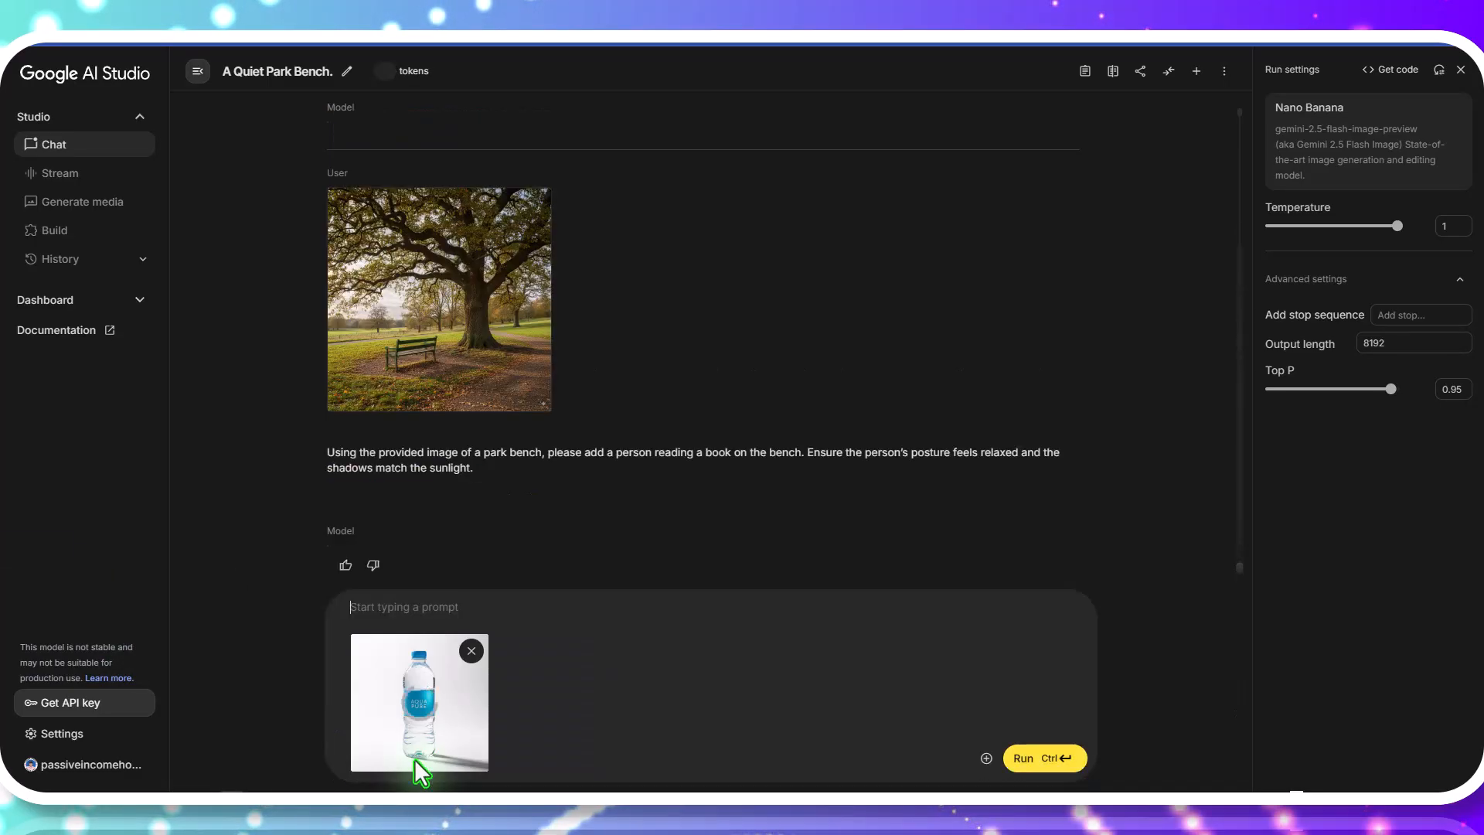
pyautogui.hotkey('ctrl', 'v')
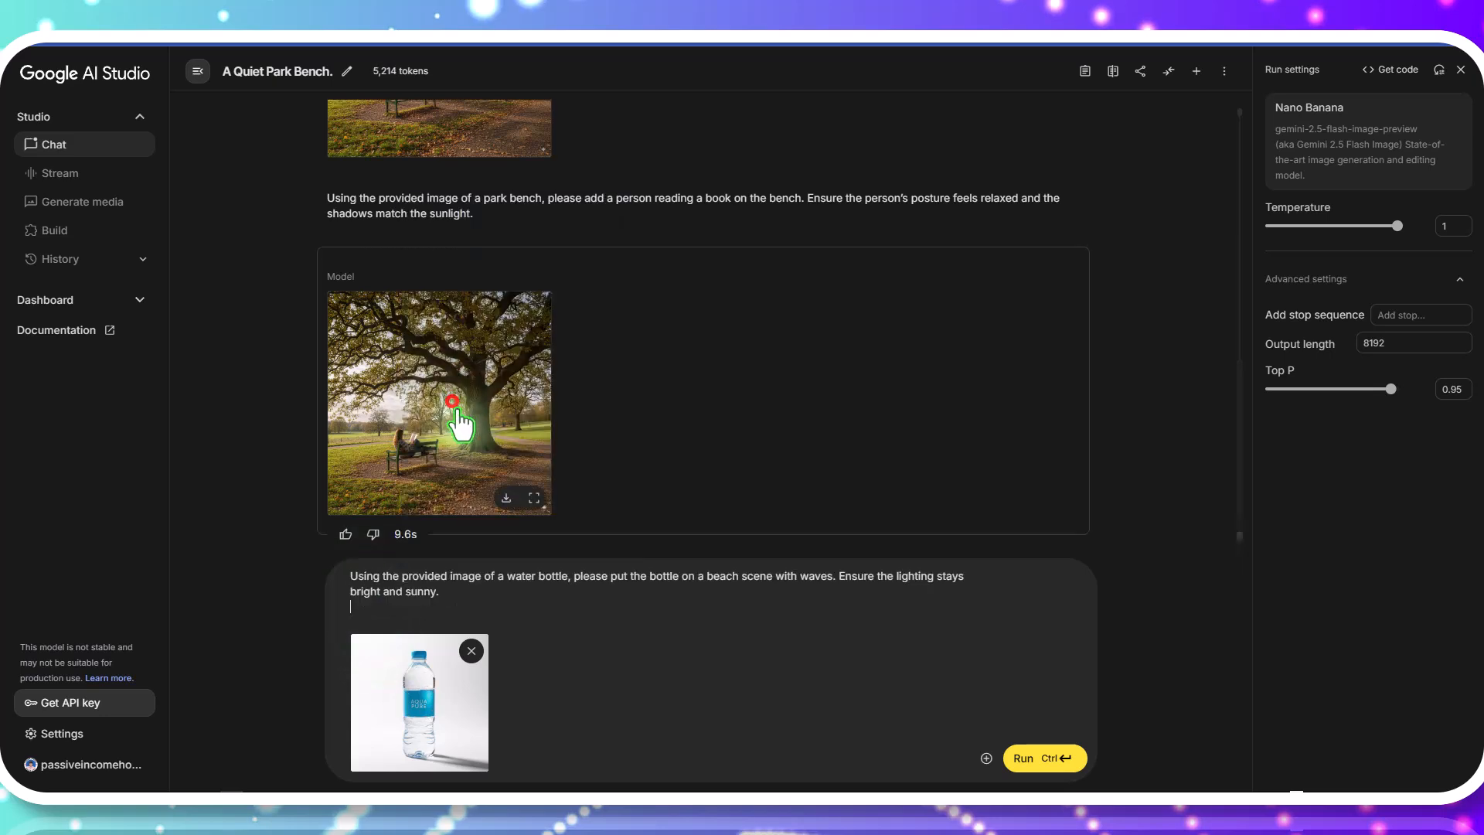
pyautogui.click(1032, 761)
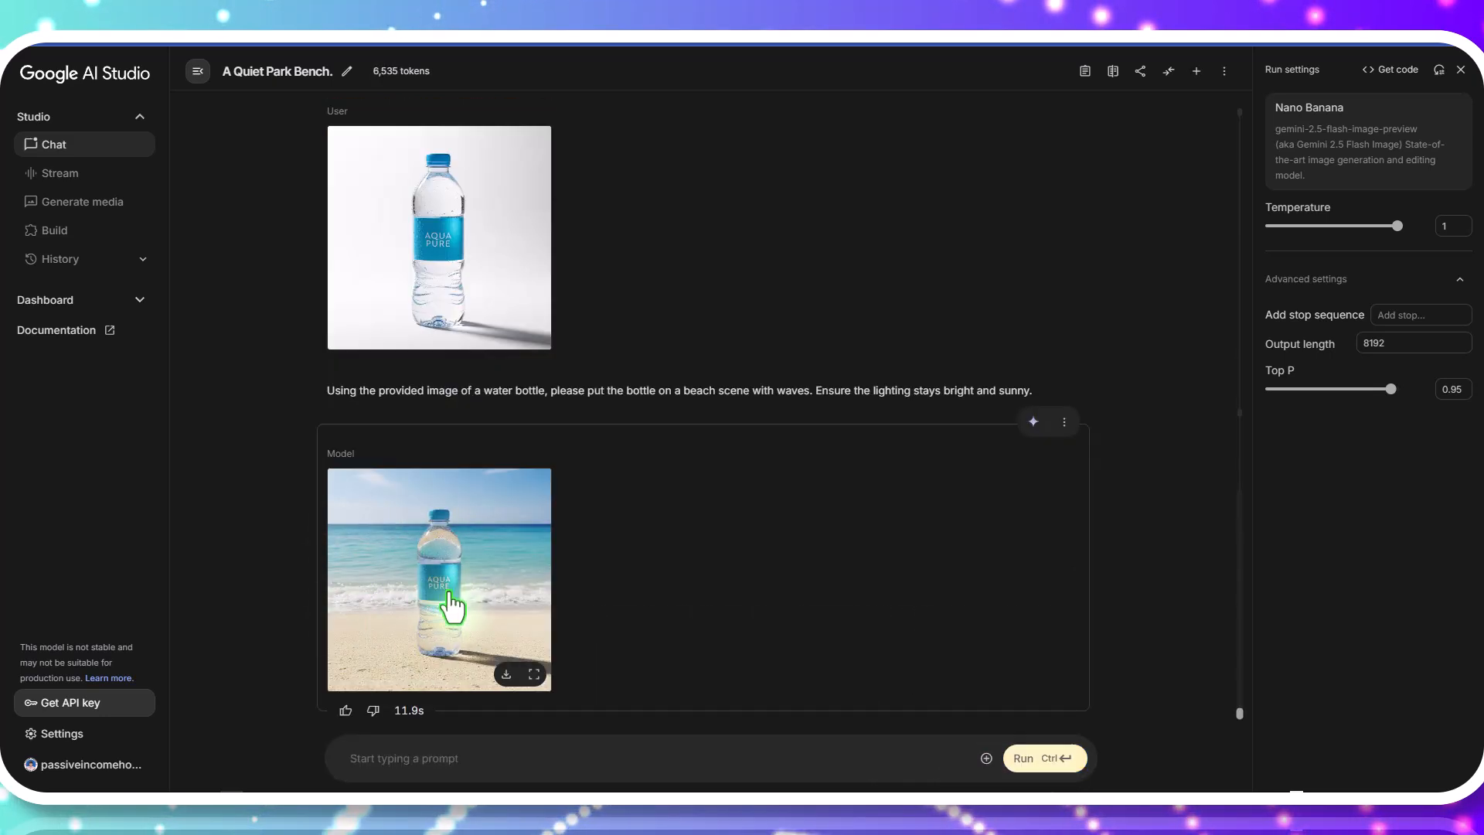
# Inspect the generated beach image enlarged and compare it with the original WaterBottle1.jpeg, checking the label, bottle shape and shadow
pyautogui.click(449, 592)
pyautogui.scroll(-5, 753, 513)
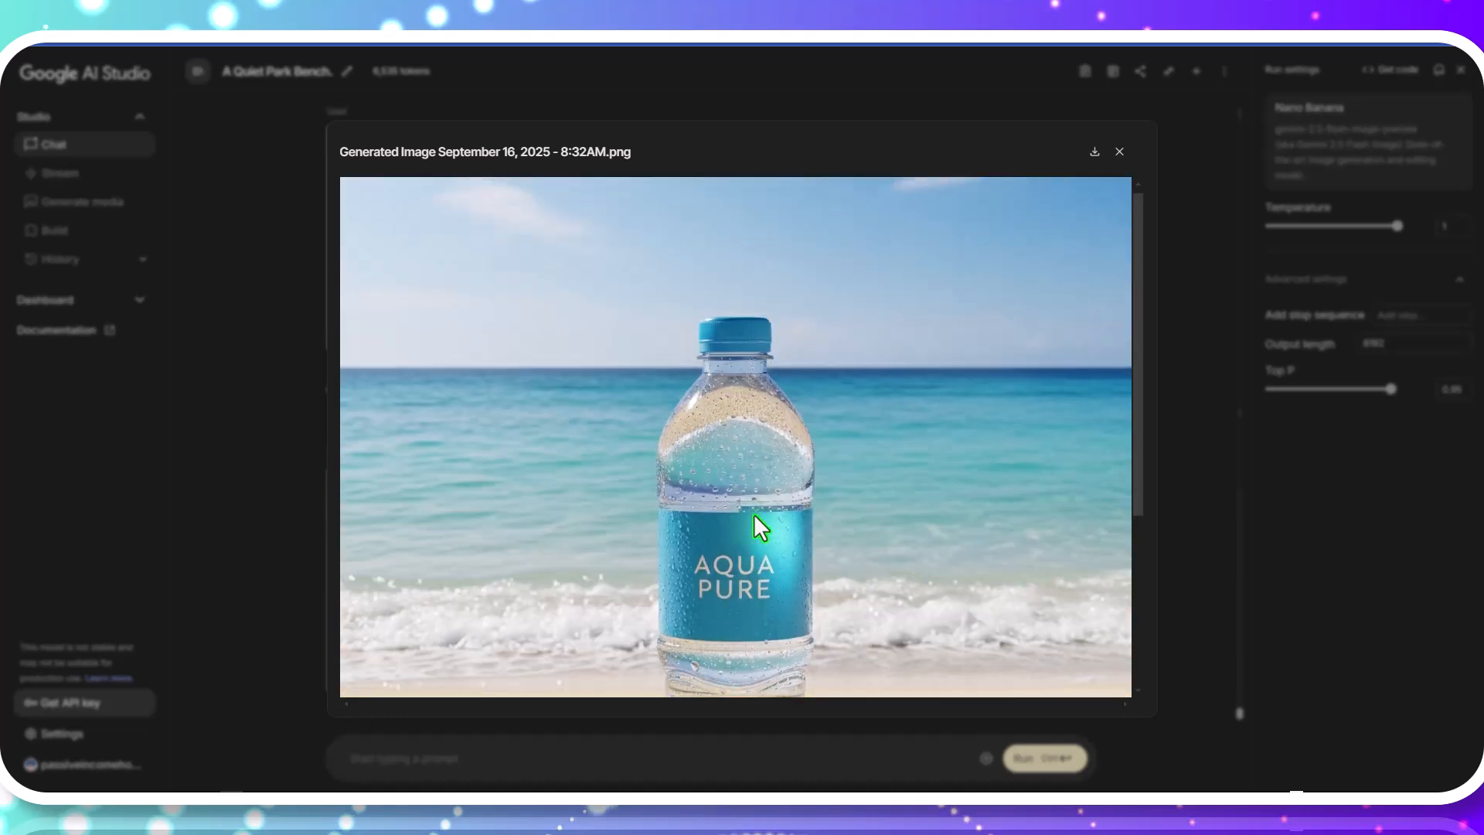
pyautogui.scroll(3, 754, 513)
pyautogui.scroll(-4, 754, 513)
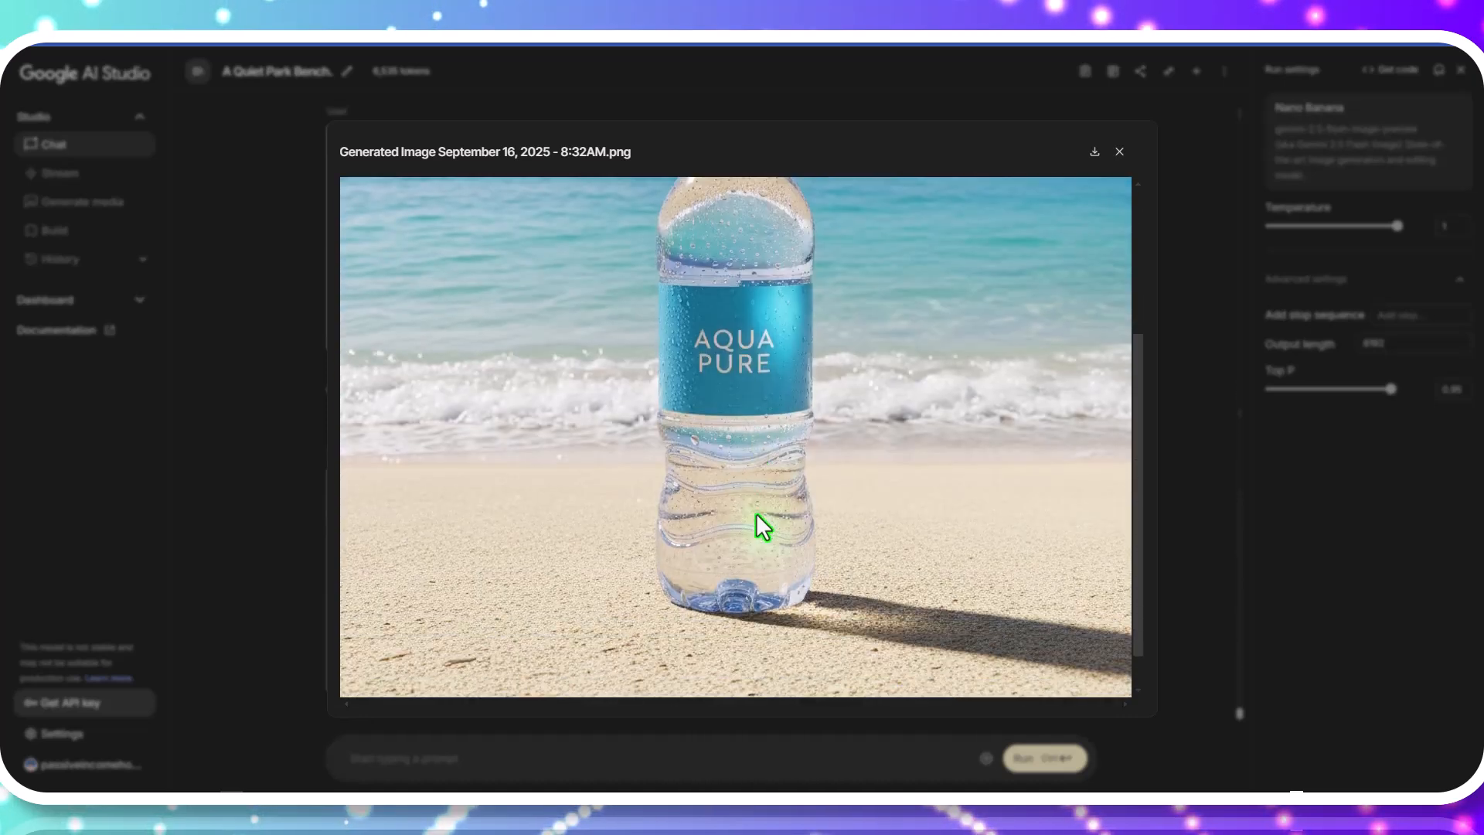
pyautogui.scroll(3, 756, 513)
pyautogui.press('Left')
pyautogui.scroll(-4, 762, 432)
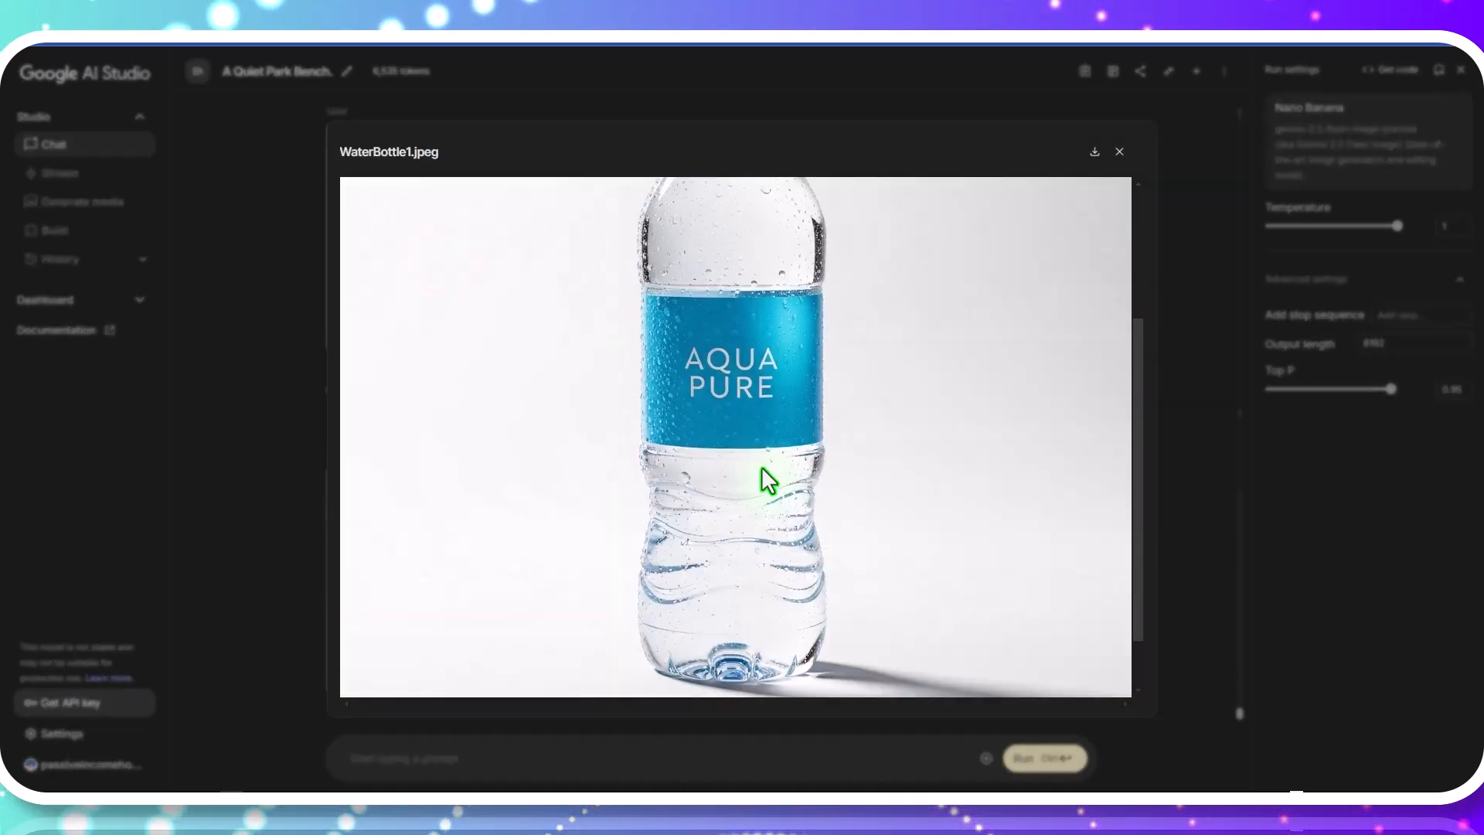
# Look over the enlarged original WaterBottle1.jpeg from cap to base
pyautogui.scroll(4, 780, 492)
pyautogui.scroll(-1, 782, 488)
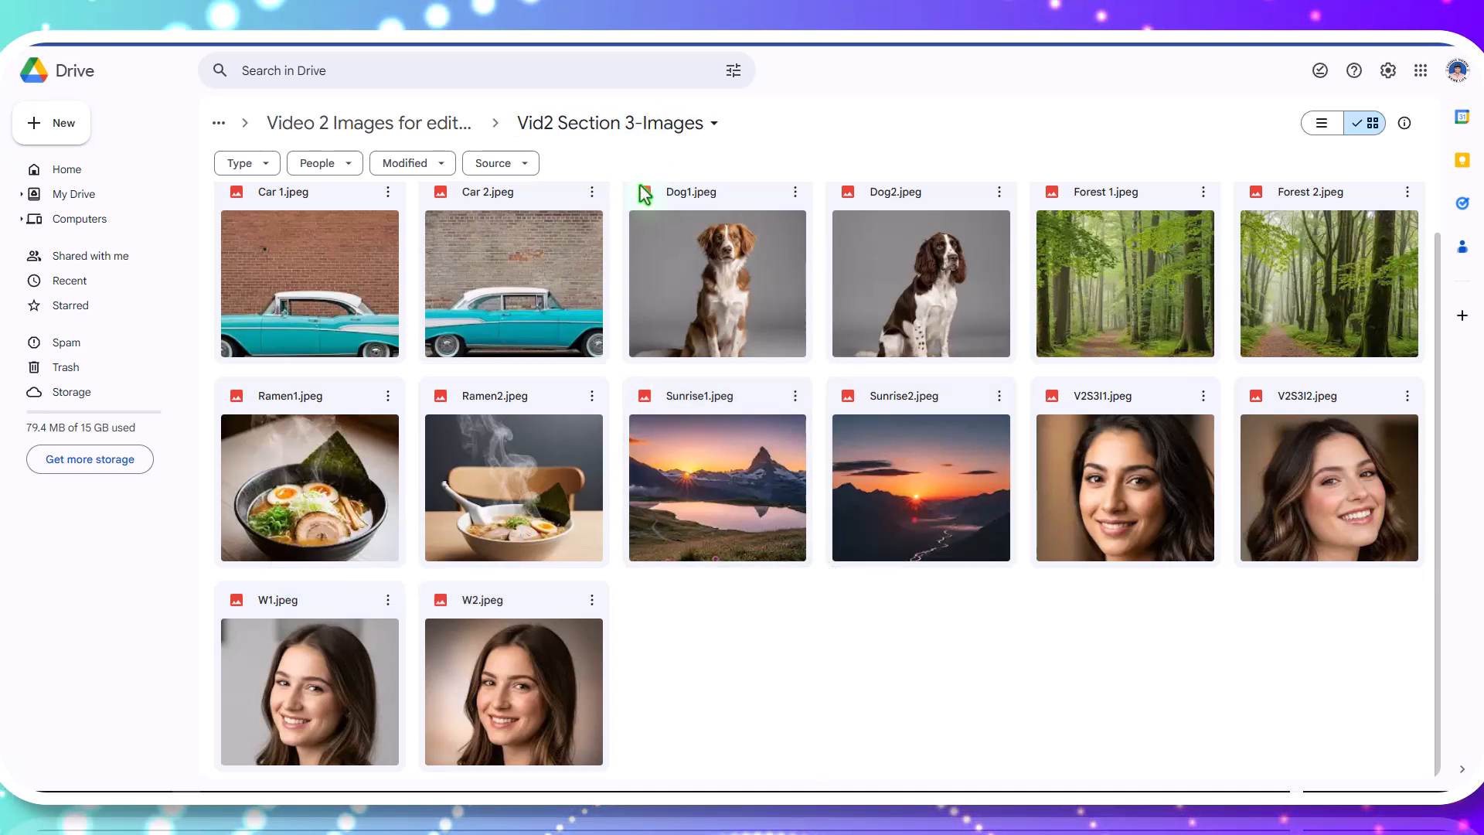
# Attach W1.jpeg from Google Drive in Google AI Studio and run it with Section 3's first edit prompt for a soft pastel, warm sunset look
pyautogui.click(292, 708)
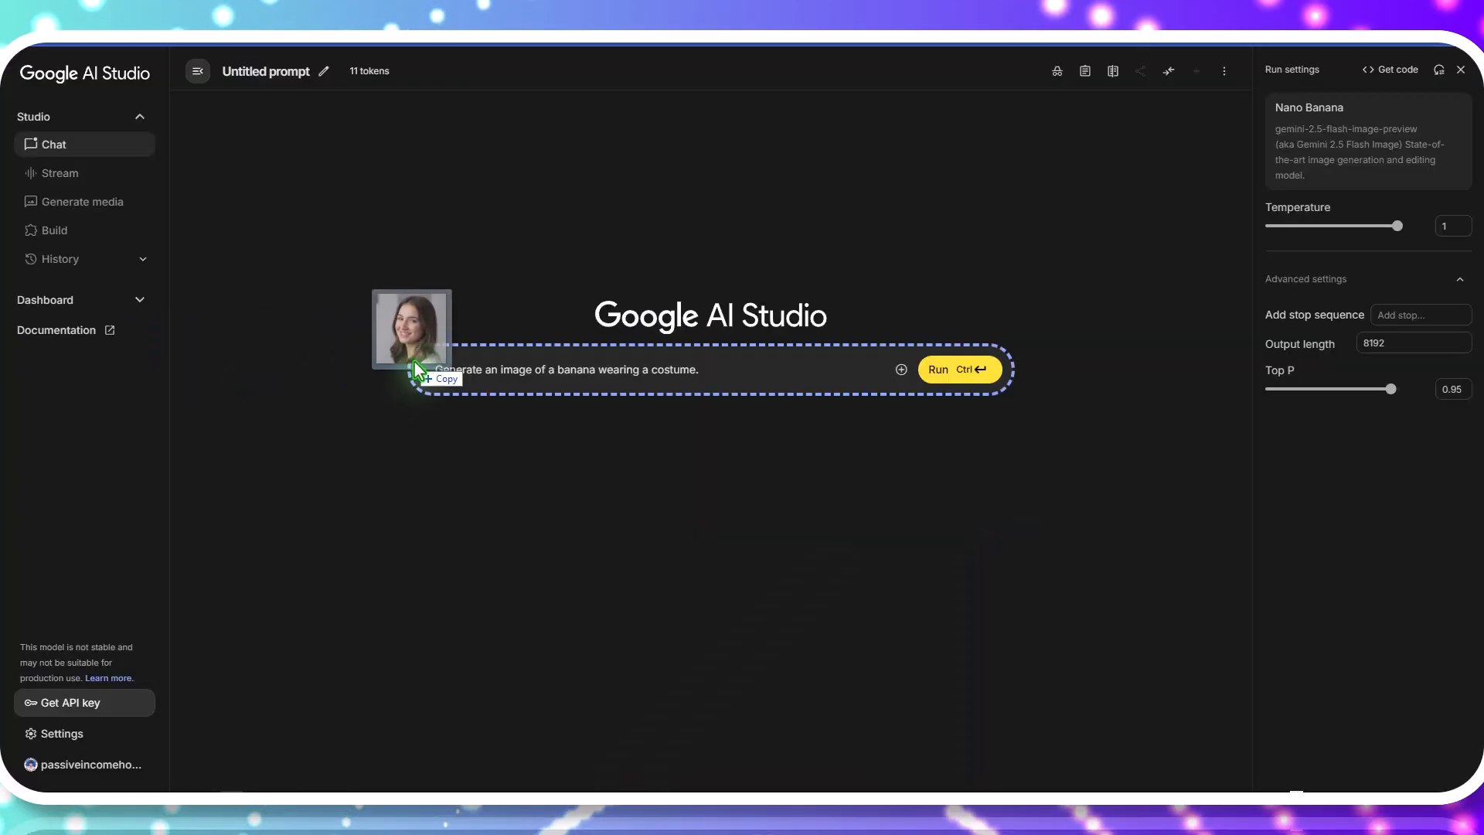
pyautogui.moveTo(414, 362); pyautogui.dragTo(510, 390)
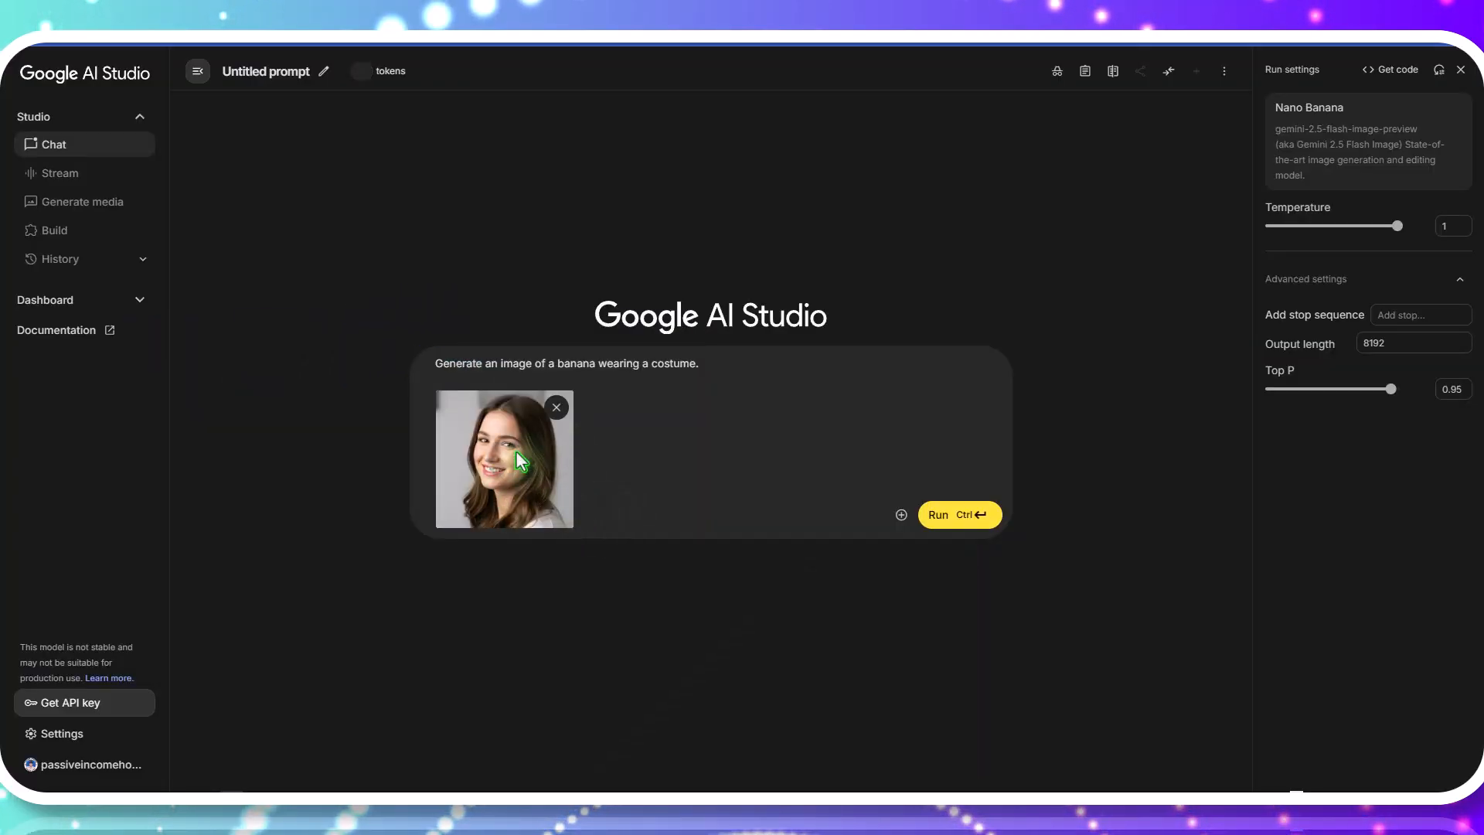
pyautogui.click(444, 366)
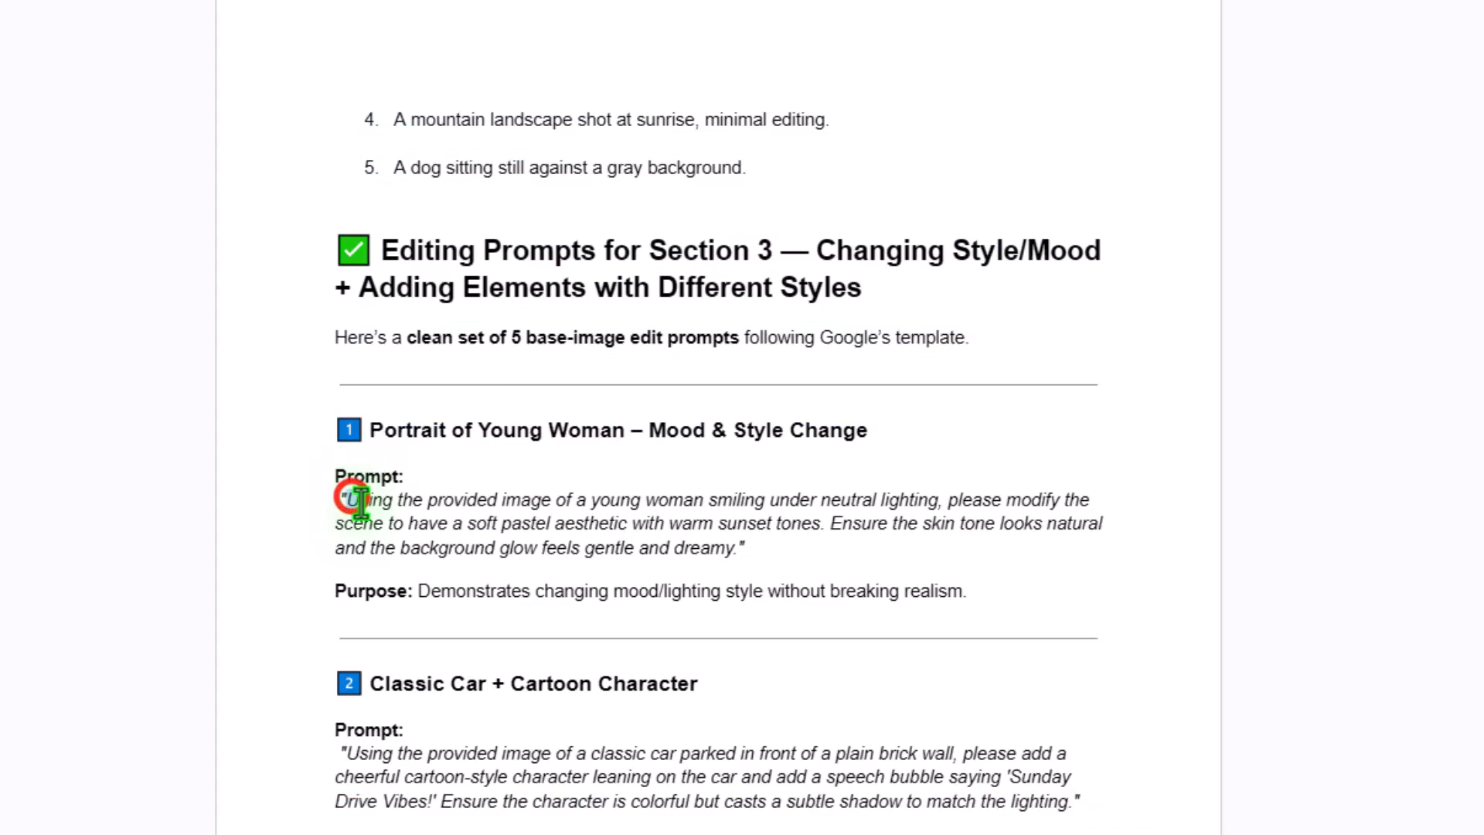
pyautogui.moveTo(357, 499); pyautogui.dragTo(749, 550)
pyautogui.rightClick(724, 554)
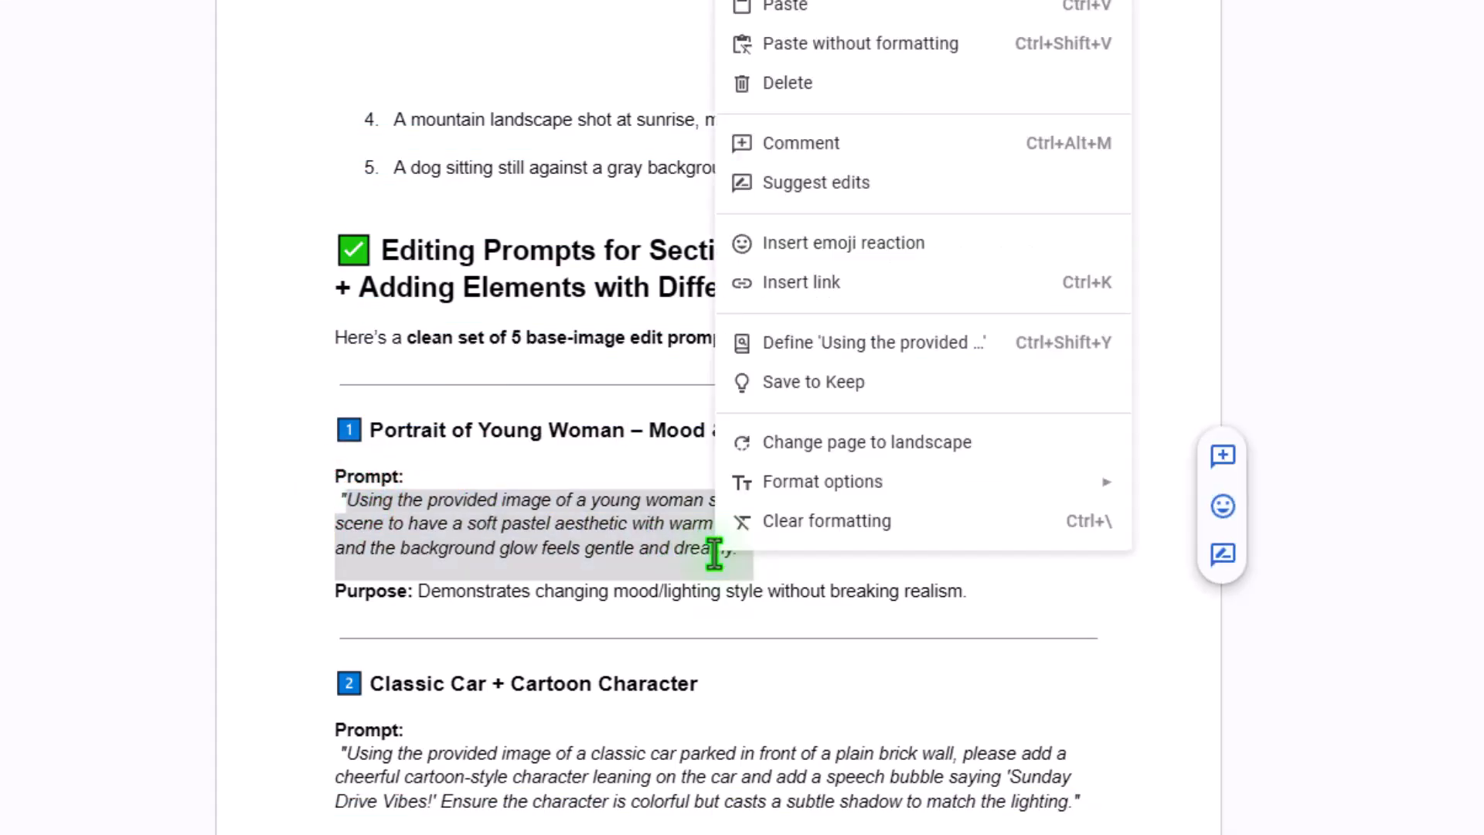
pyautogui.click(786, 4)
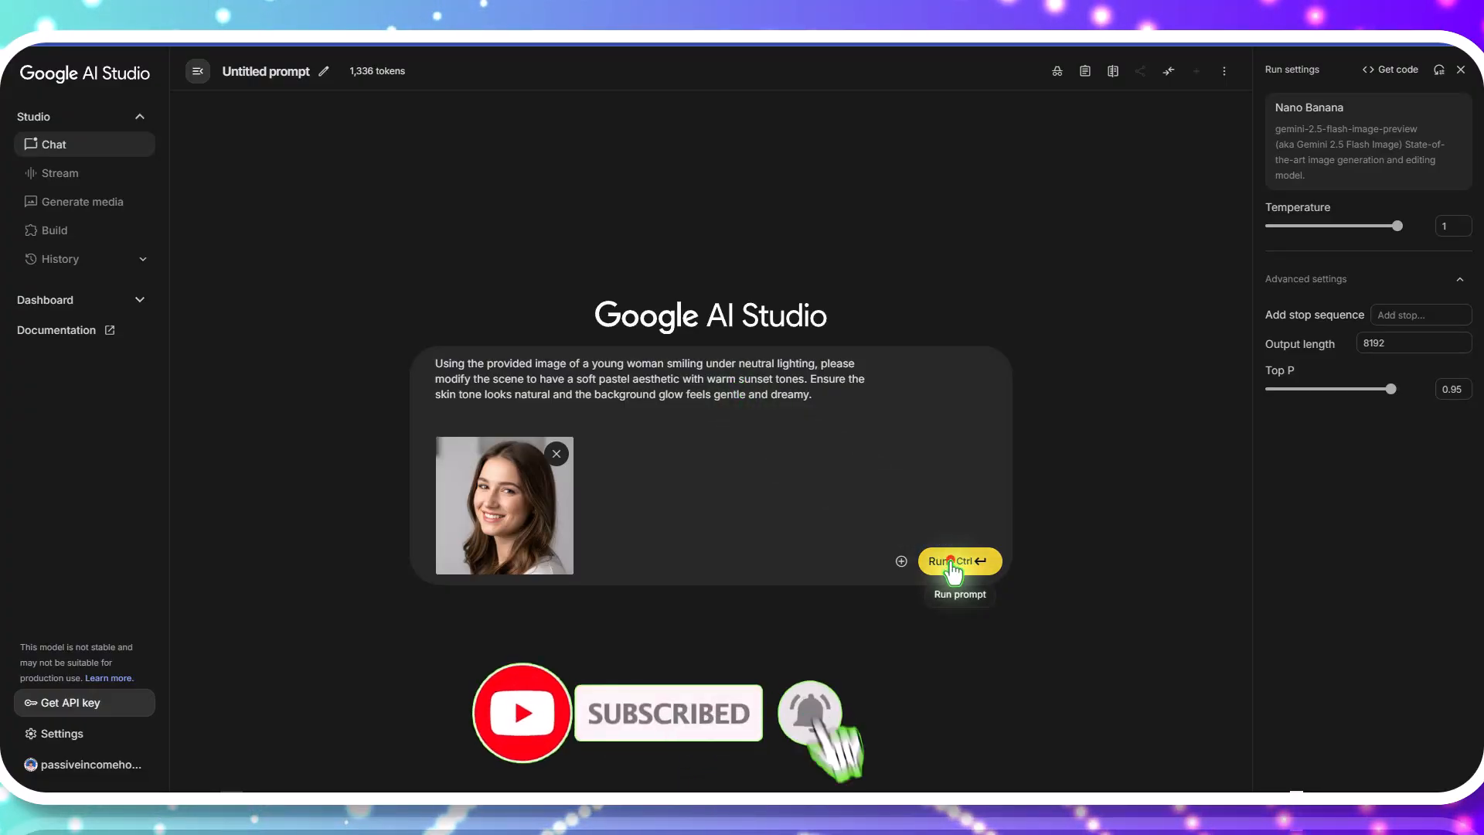
pyautogui.click(950, 560)
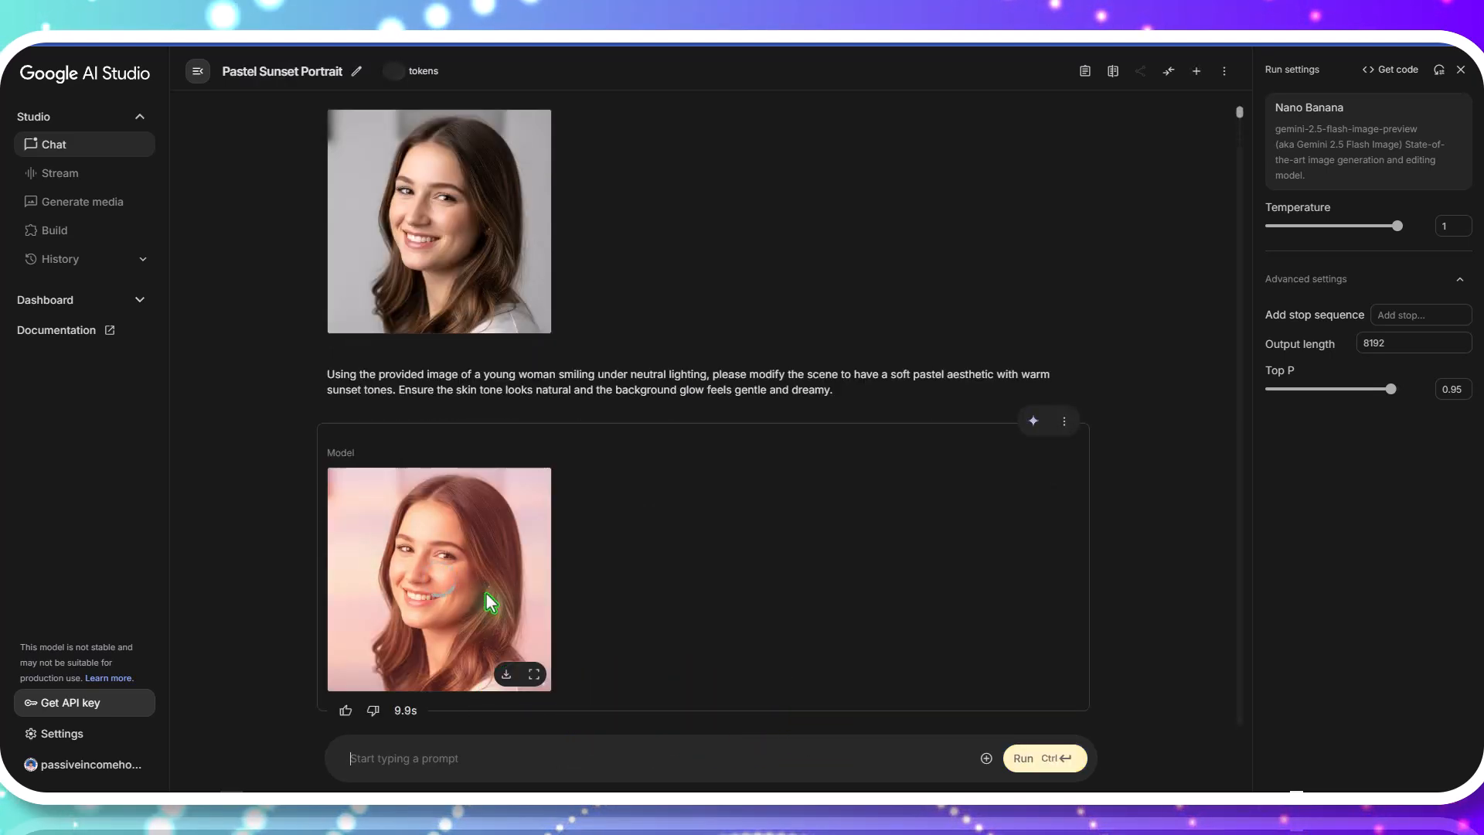
# Inspect the generated pastel portrait enlarged, close it, and open the original portrait for comparison
pyautogui.click(472, 563)
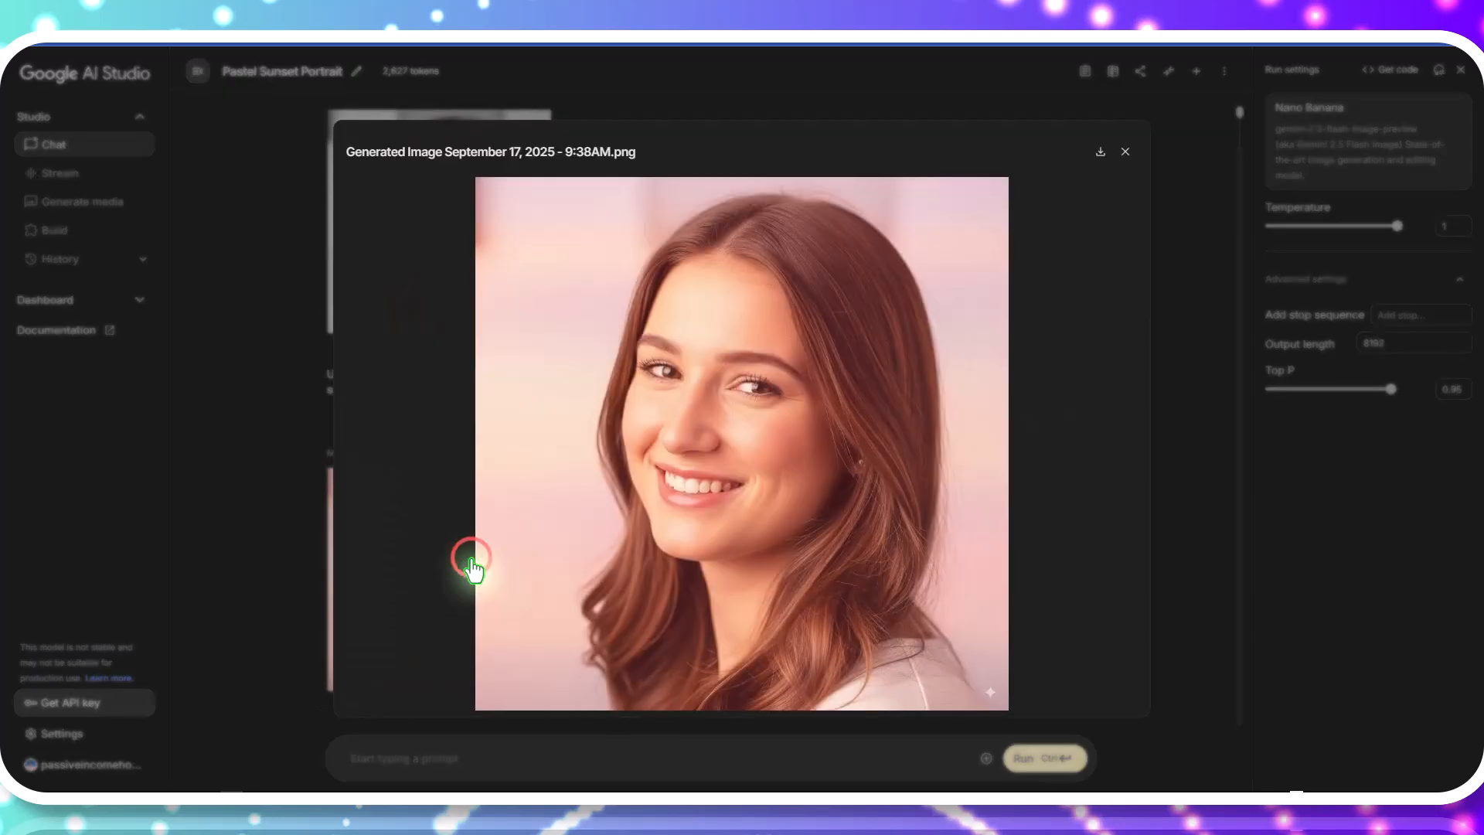
pyautogui.click(1125, 159)
pyautogui.click(491, 249)
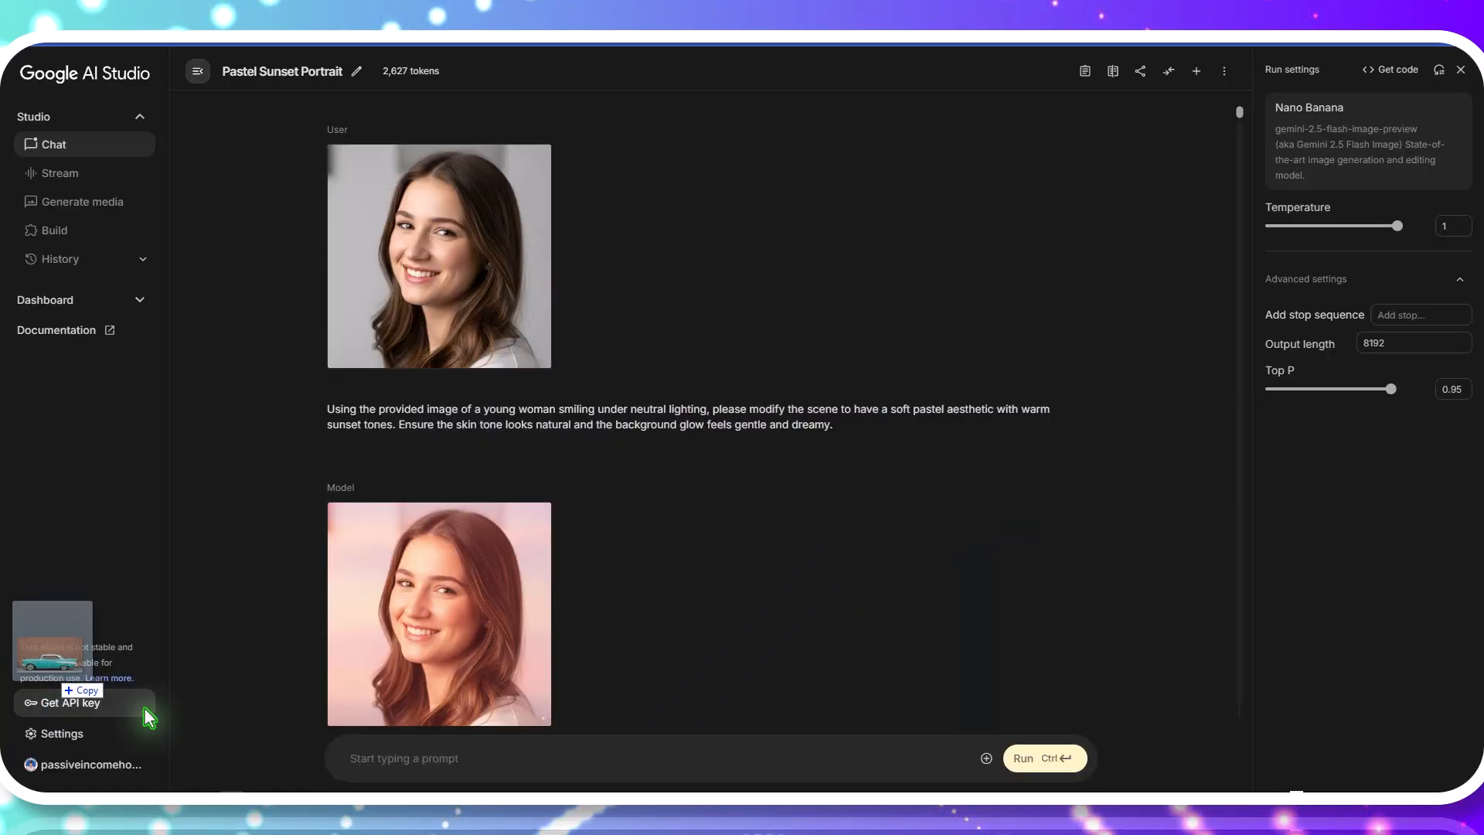
# Attach the classic car image and run it with Section 3's second edit prompt, adding a cartoon character and a 'Sunday Drive Vibes!' speech bubble
pyautogui.moveTo(149, 717); pyautogui.dragTo(409, 750)
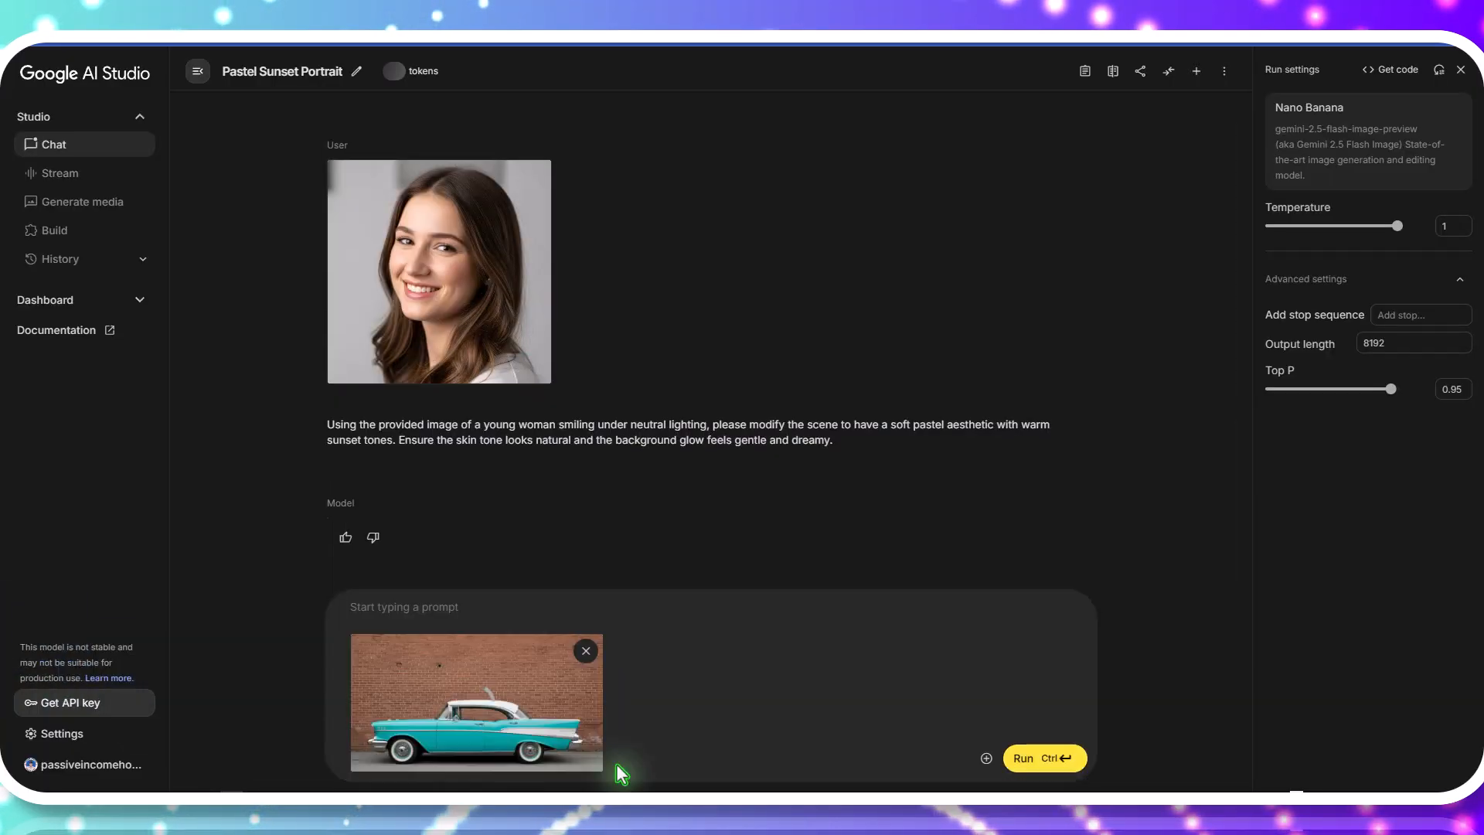
pyautogui.click(374, 607)
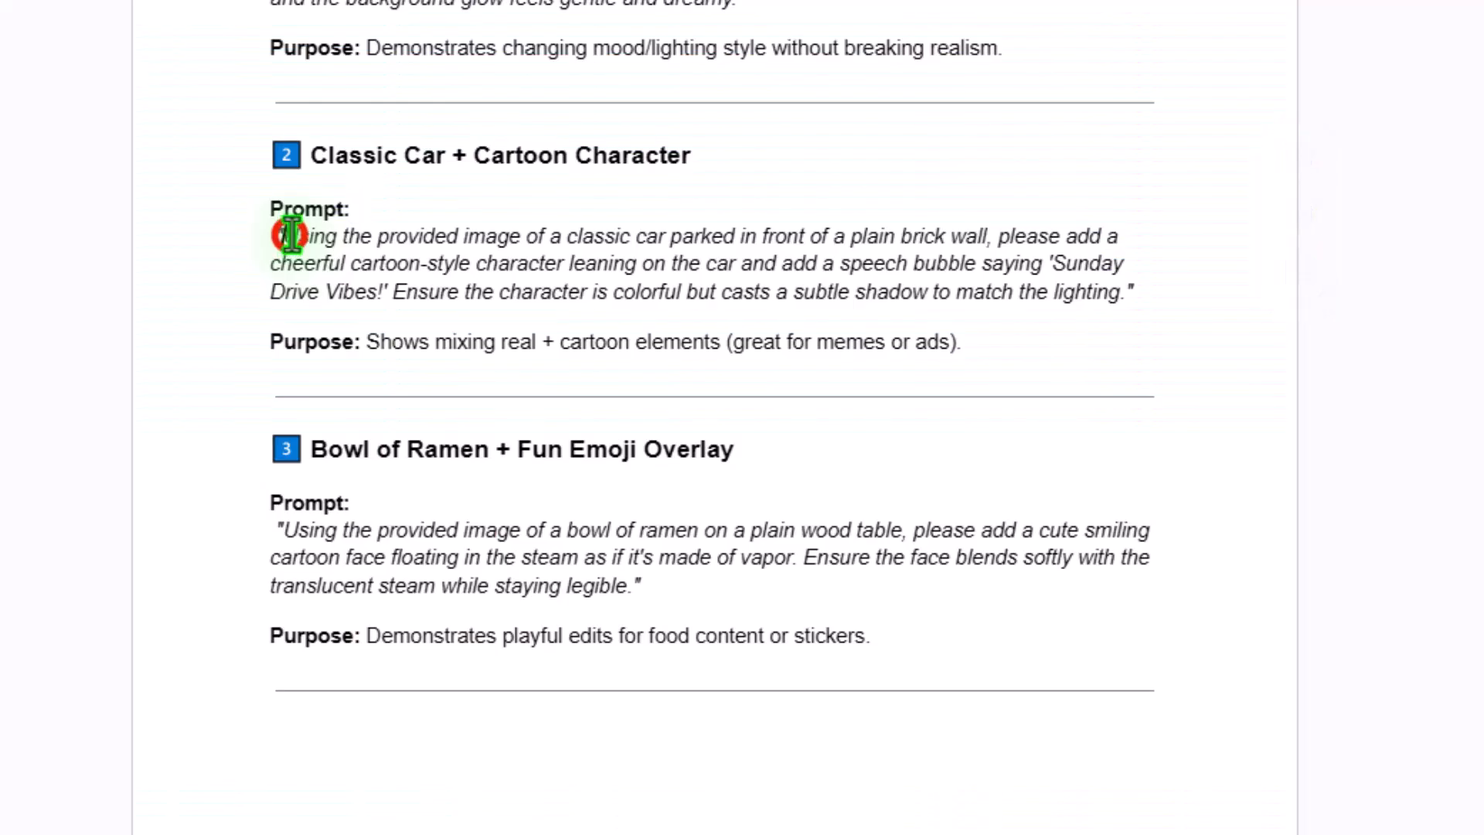
pyautogui.moveTo(283, 235); pyautogui.dragTo(1149, 316)
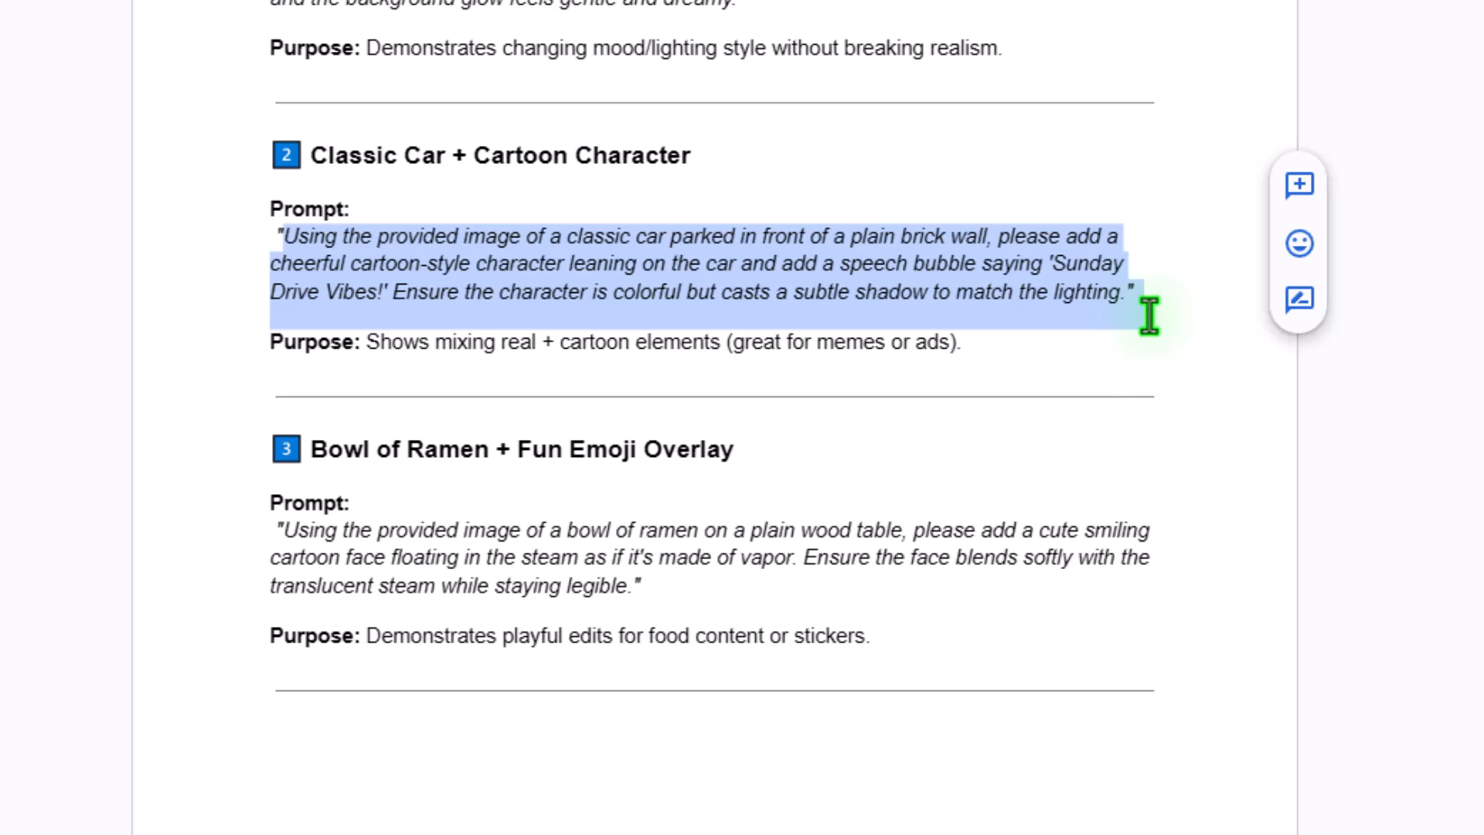
pyautogui.rightClick(1030, 278)
pyautogui.click(1122, 356)
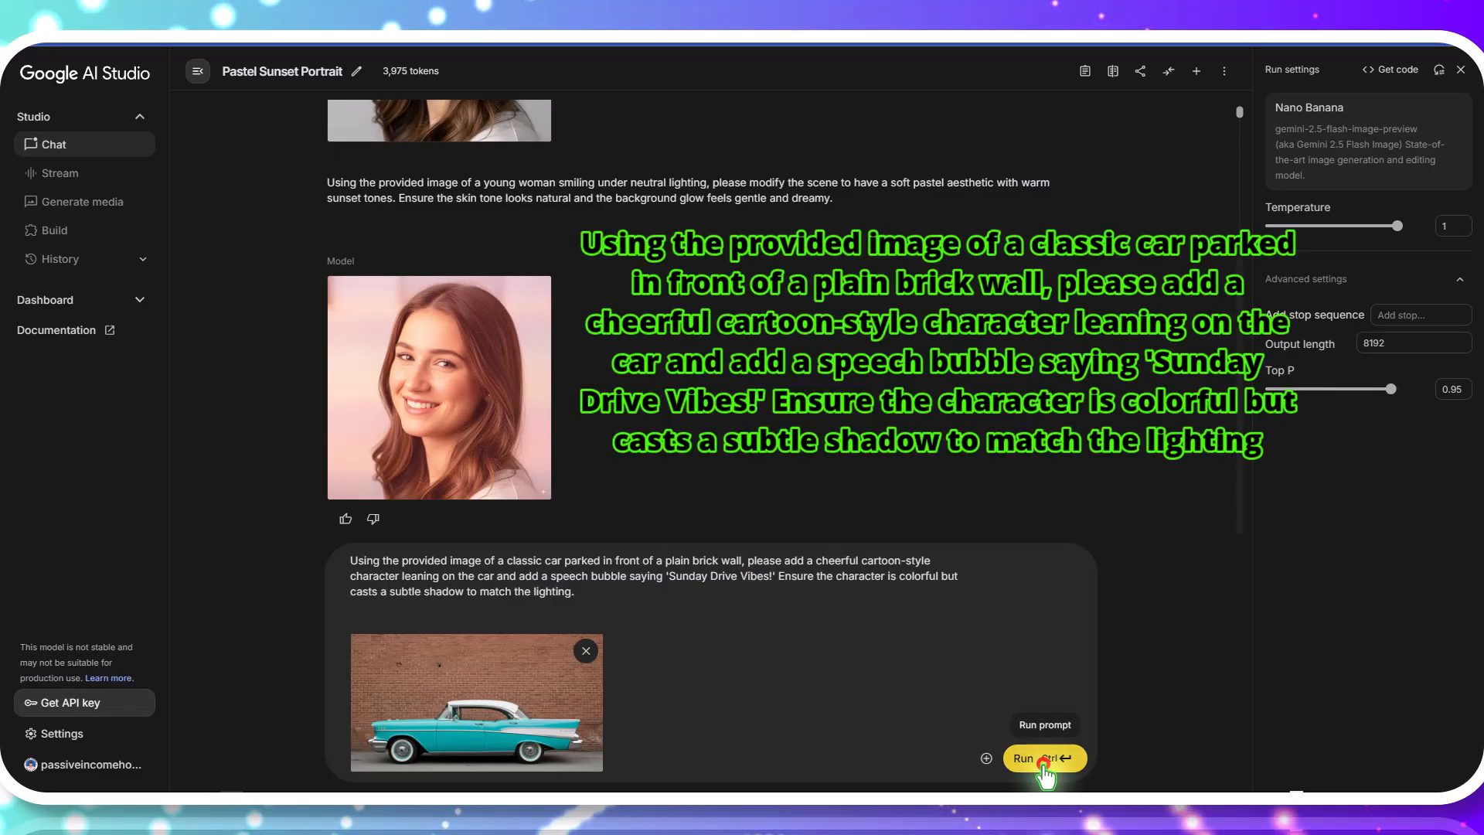
pyautogui.click(1044, 765)
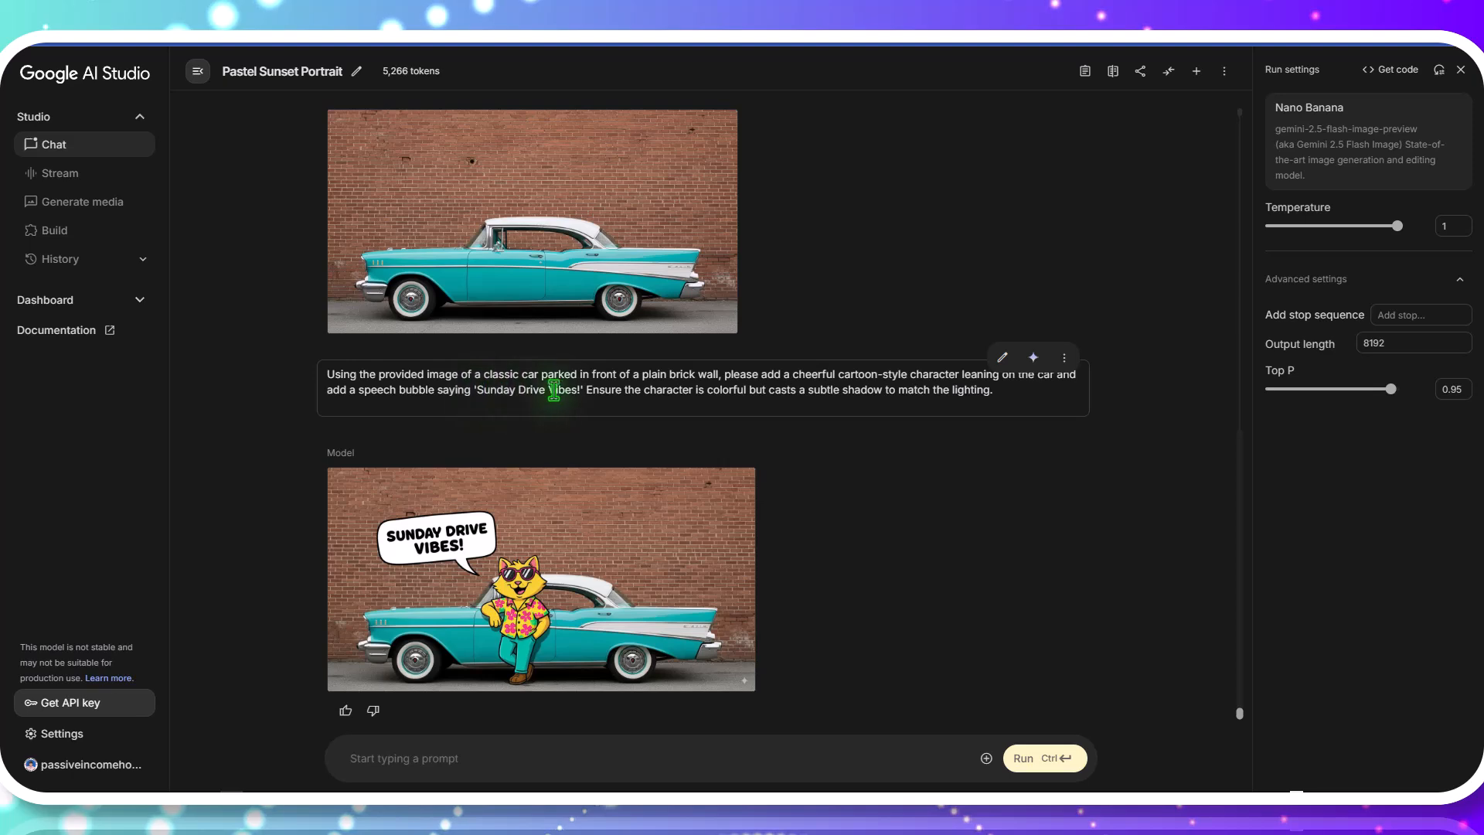
# Inspect the generated cartoon car image enlarged and open the original car image for comparison
pyautogui.click(649, 622)
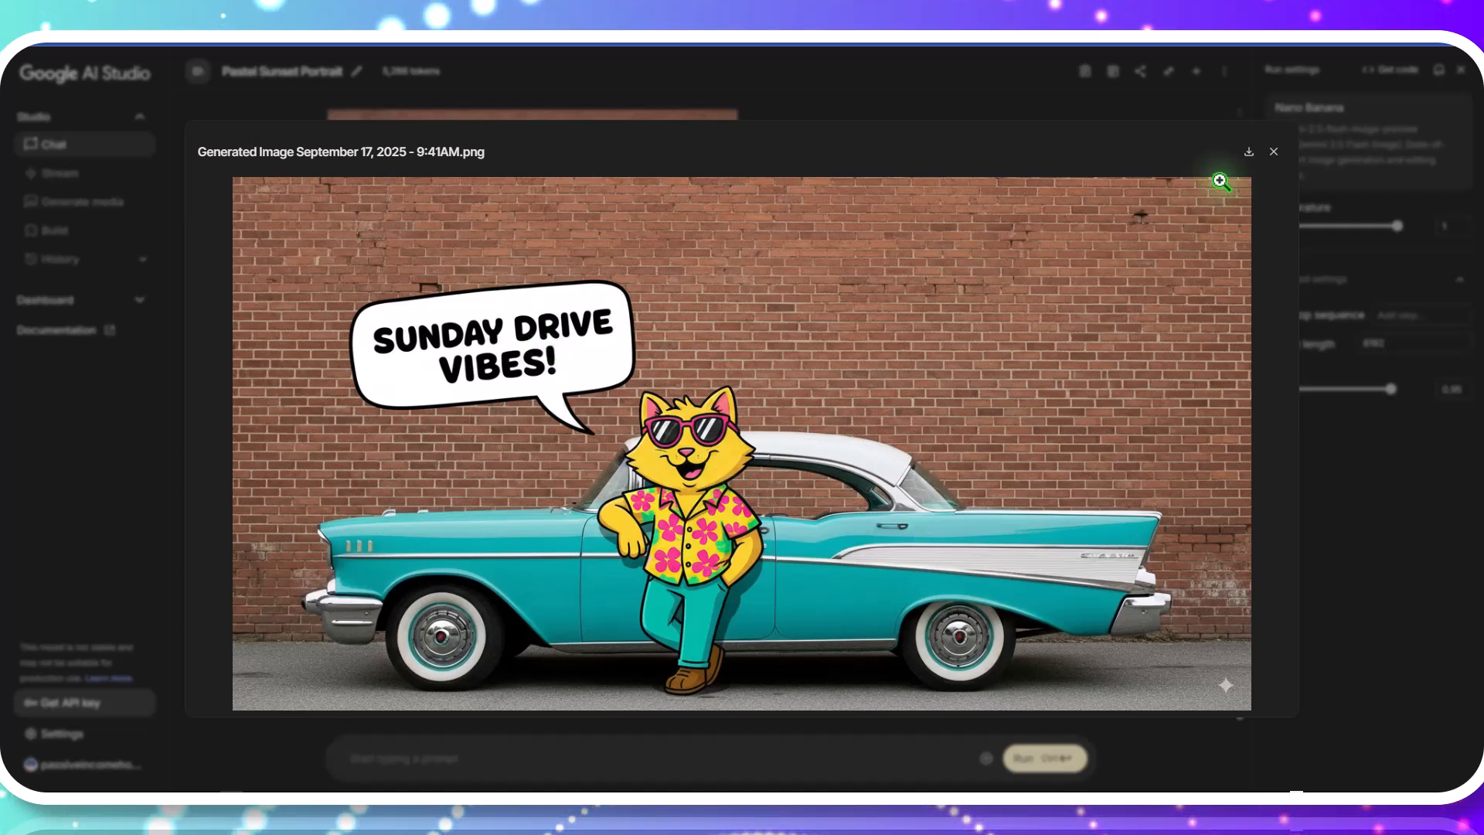
pyautogui.click(1272, 151)
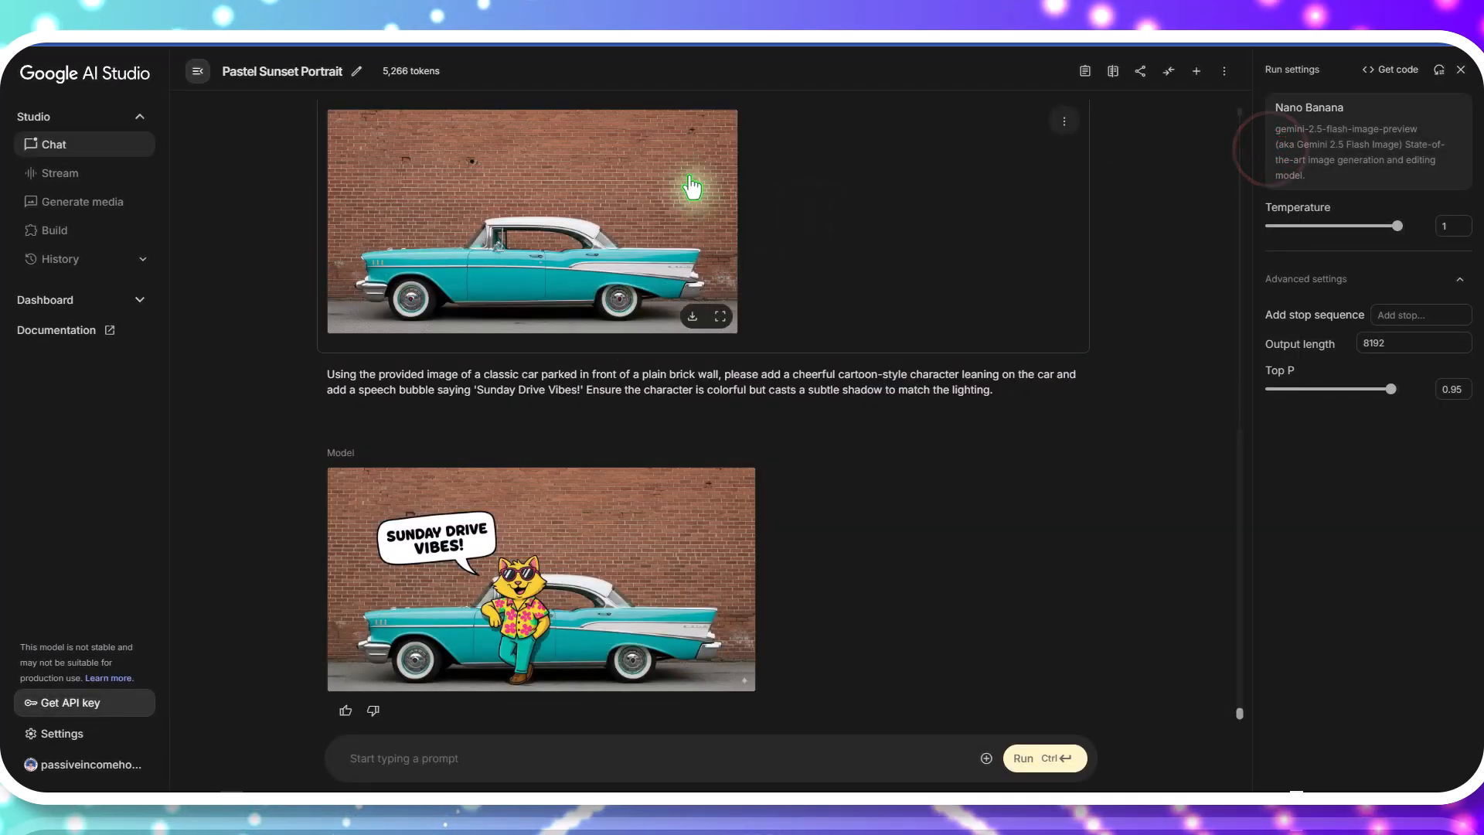
pyautogui.click(693, 186)
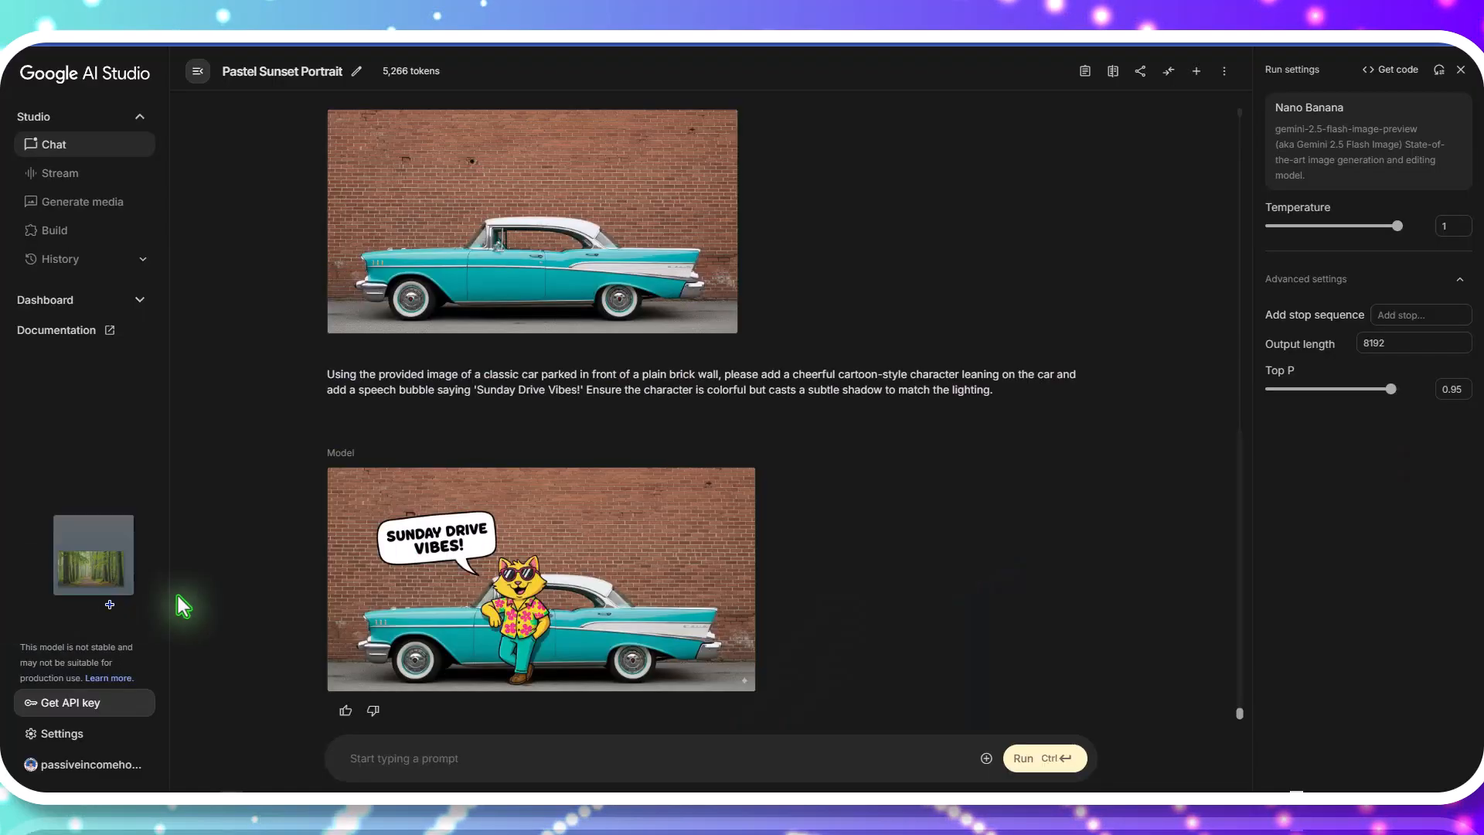
# Attach the lush forest image, run it with the document's Fall prompt for autumn leaves and golden-hour light, and enlarge the generated image
pyautogui.moveTo(182, 604); pyautogui.dragTo(424, 768)
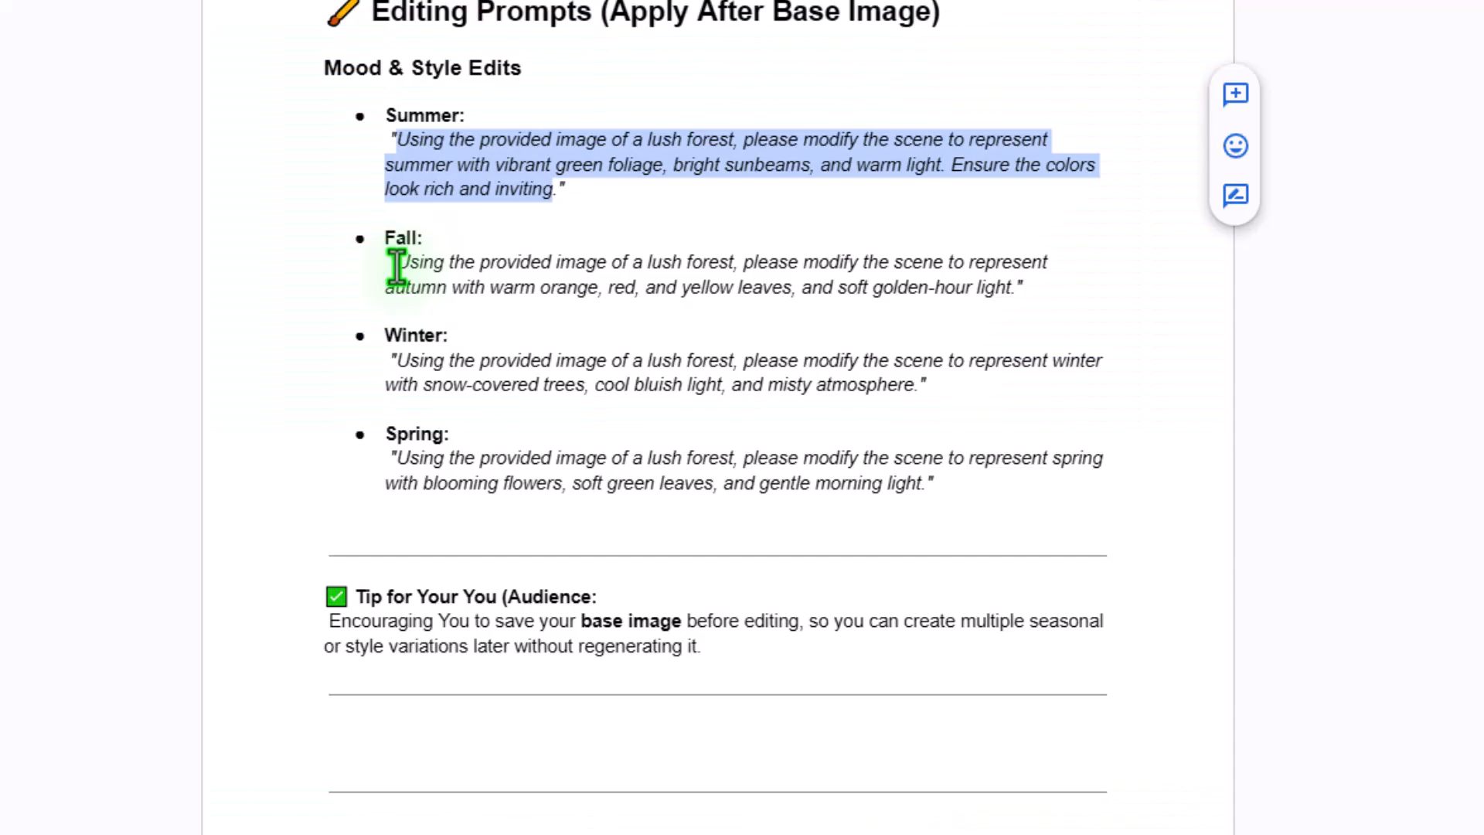
pyautogui.moveTo(393, 262); pyautogui.dragTo(1025, 287)
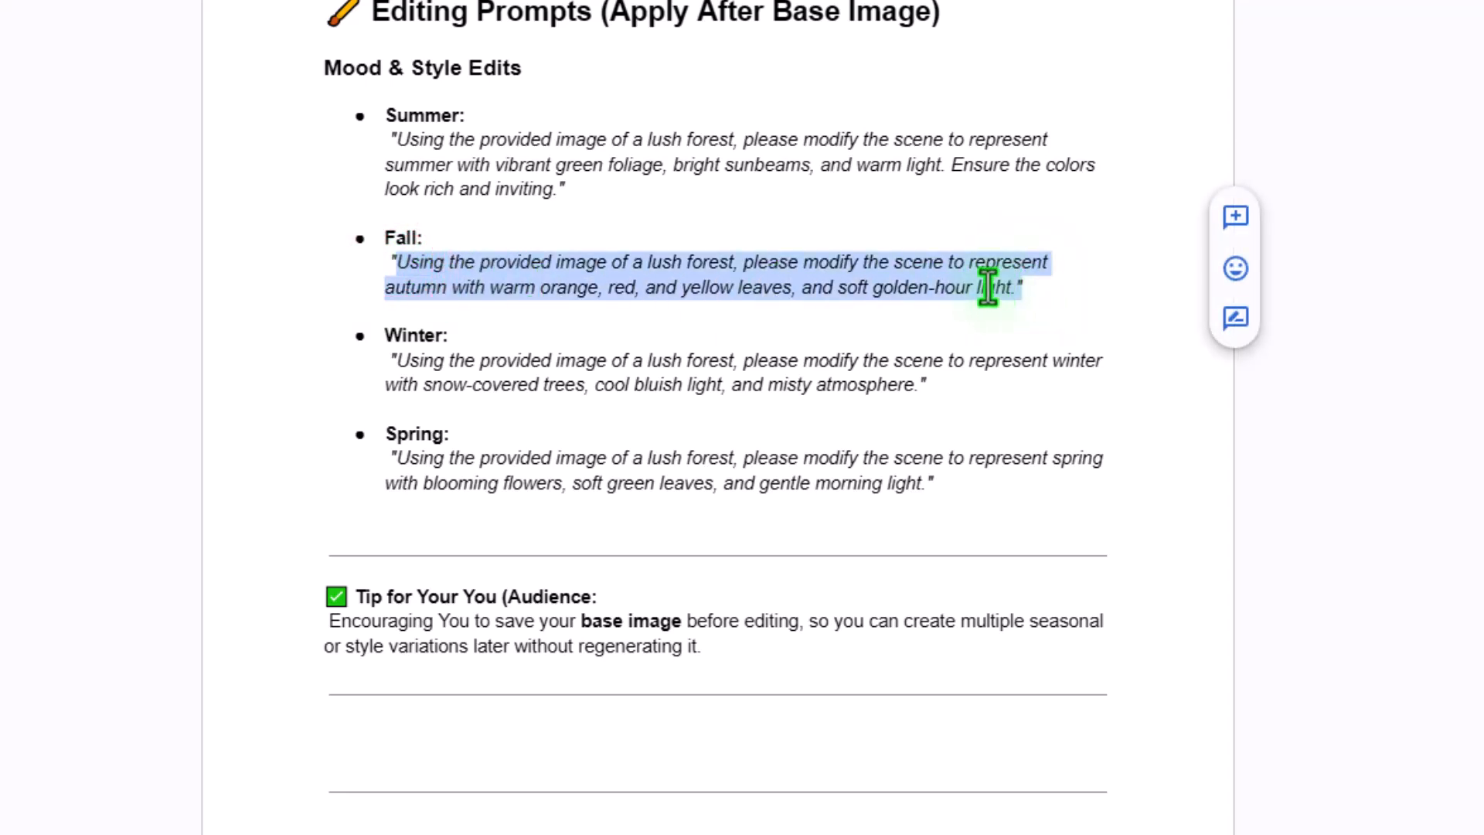
pyautogui.rightClick(988, 287)
pyautogui.click(1068, 368)
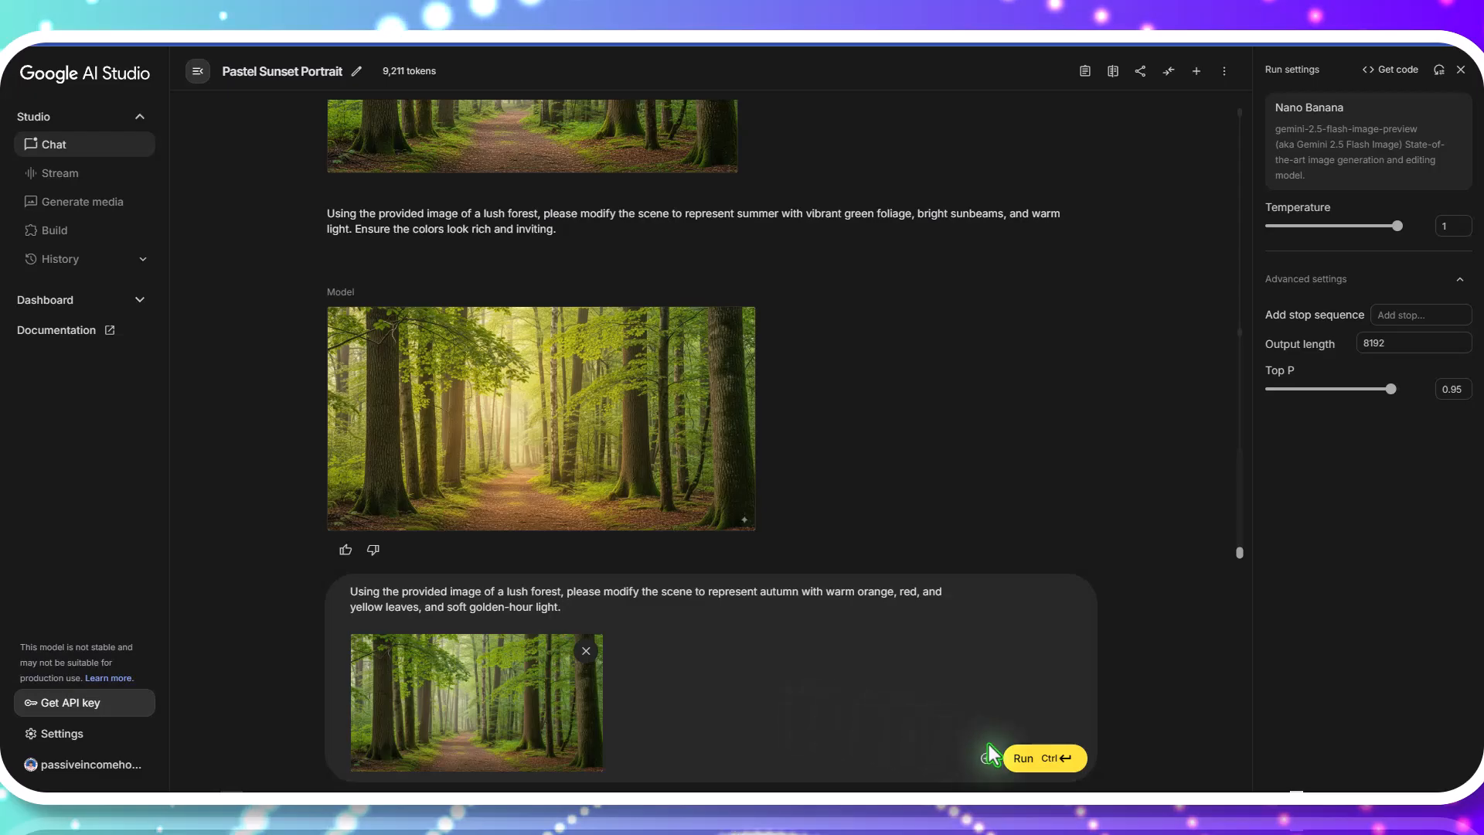
pyautogui.click(1040, 761)
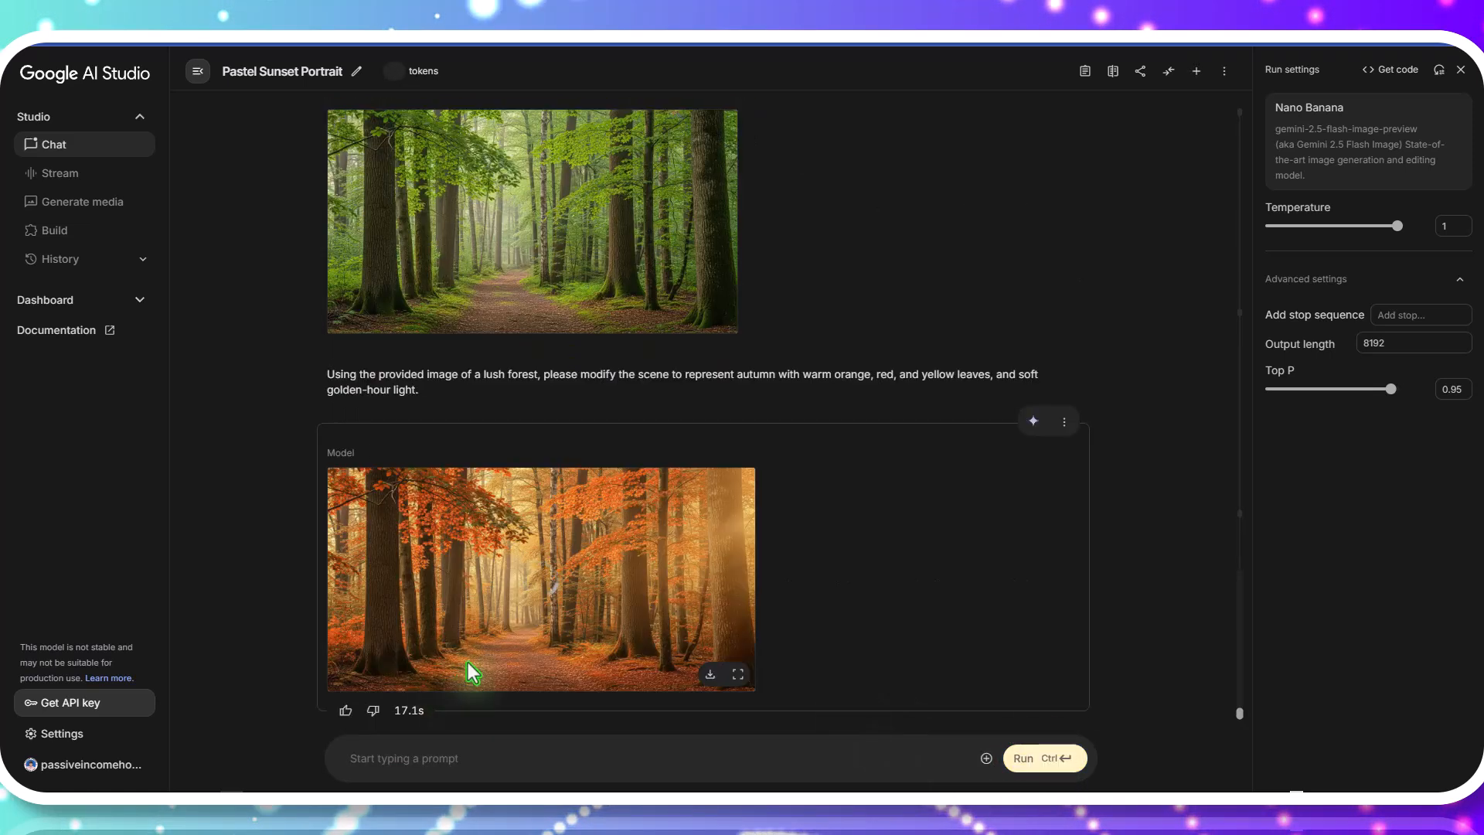
pyautogui.click(515, 617)
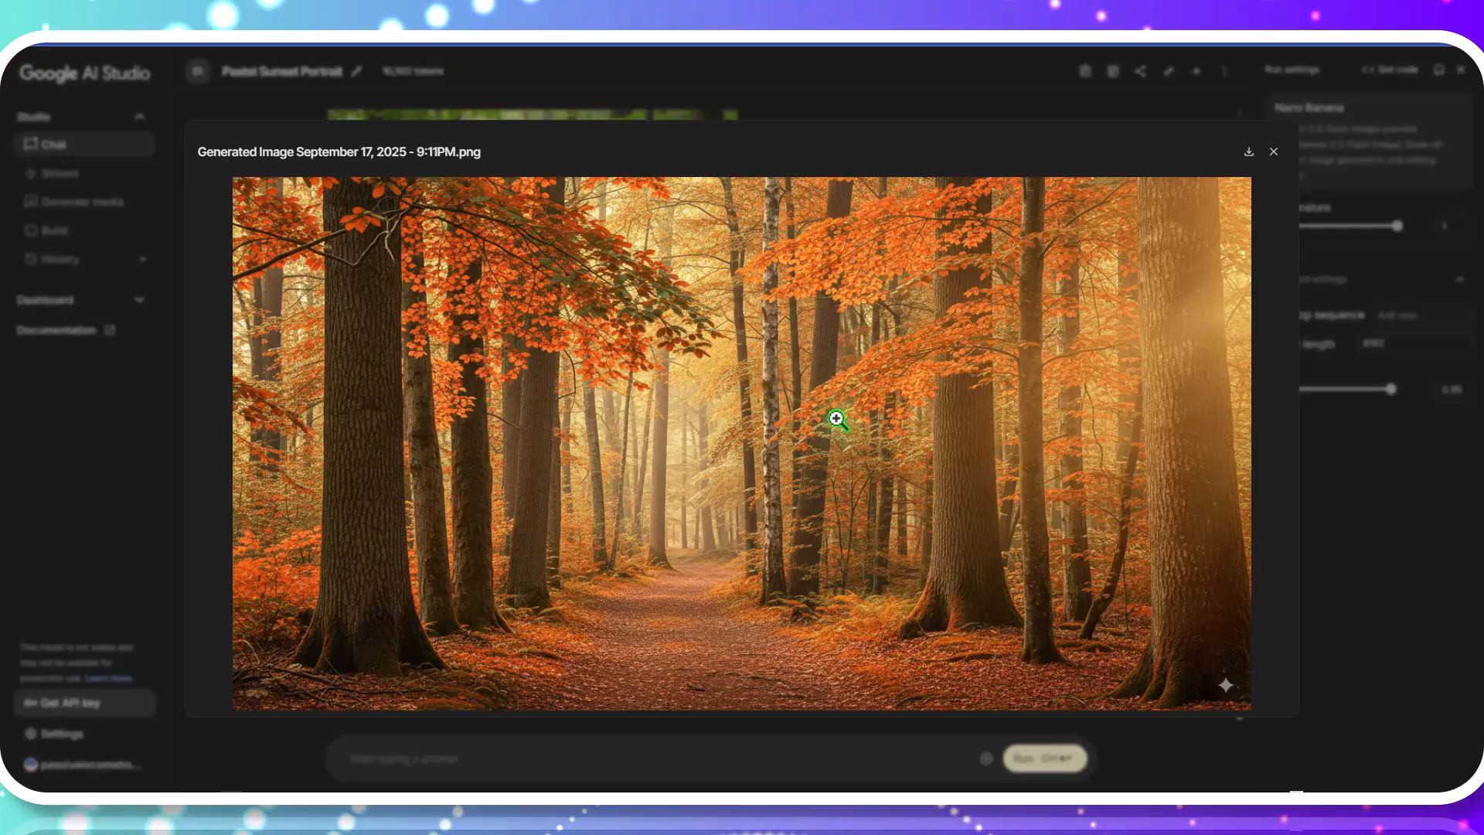
# Run the forest image with the document's Winter prompt for snow-covered trees and misty bluish light, and enlarge the generated image
pyautogui.moveTo(368, 355); pyautogui.dragTo(931, 384)
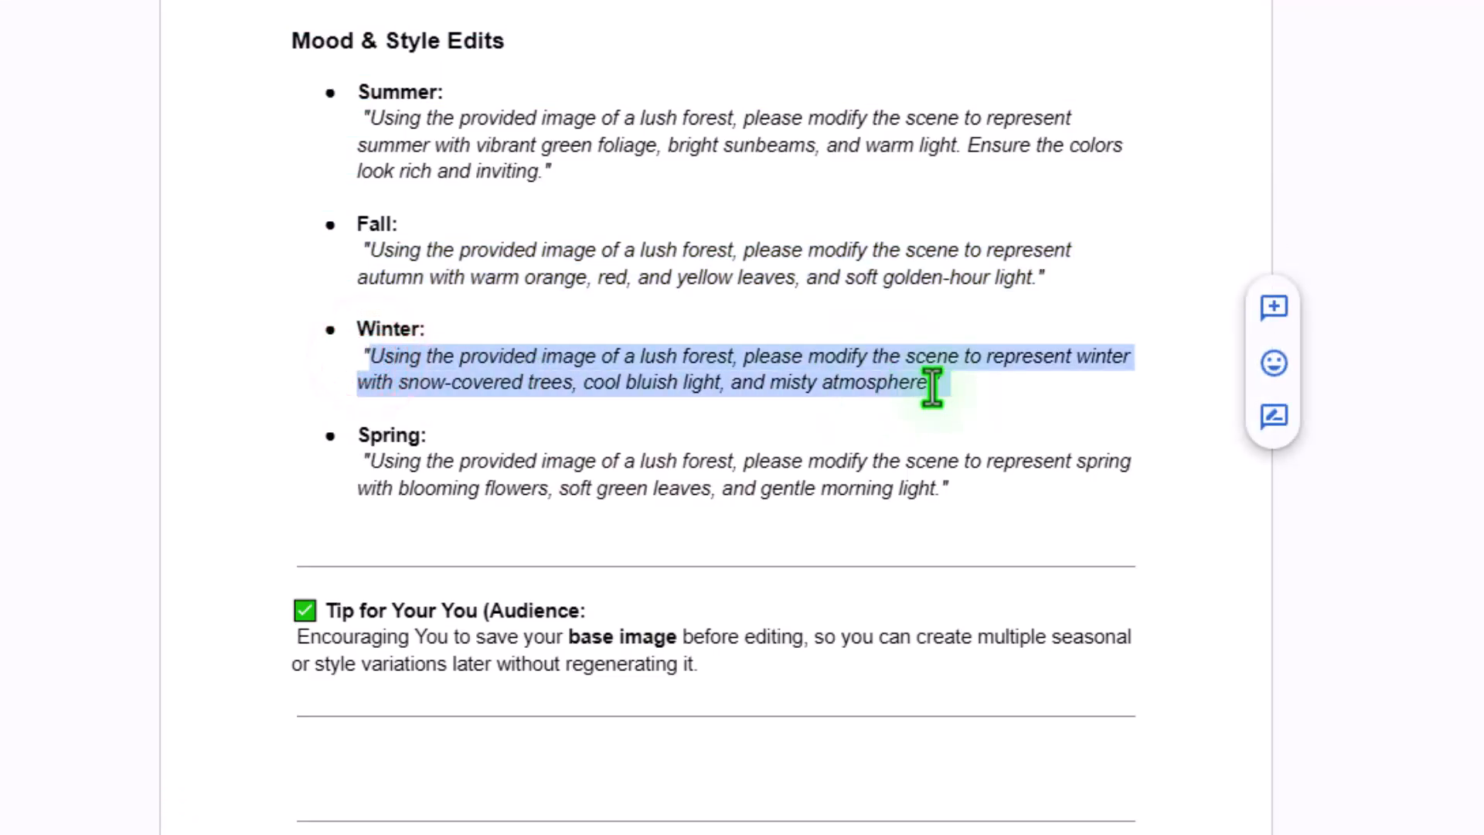
pyautogui.rightClick(919, 383)
pyautogui.click(958, 427)
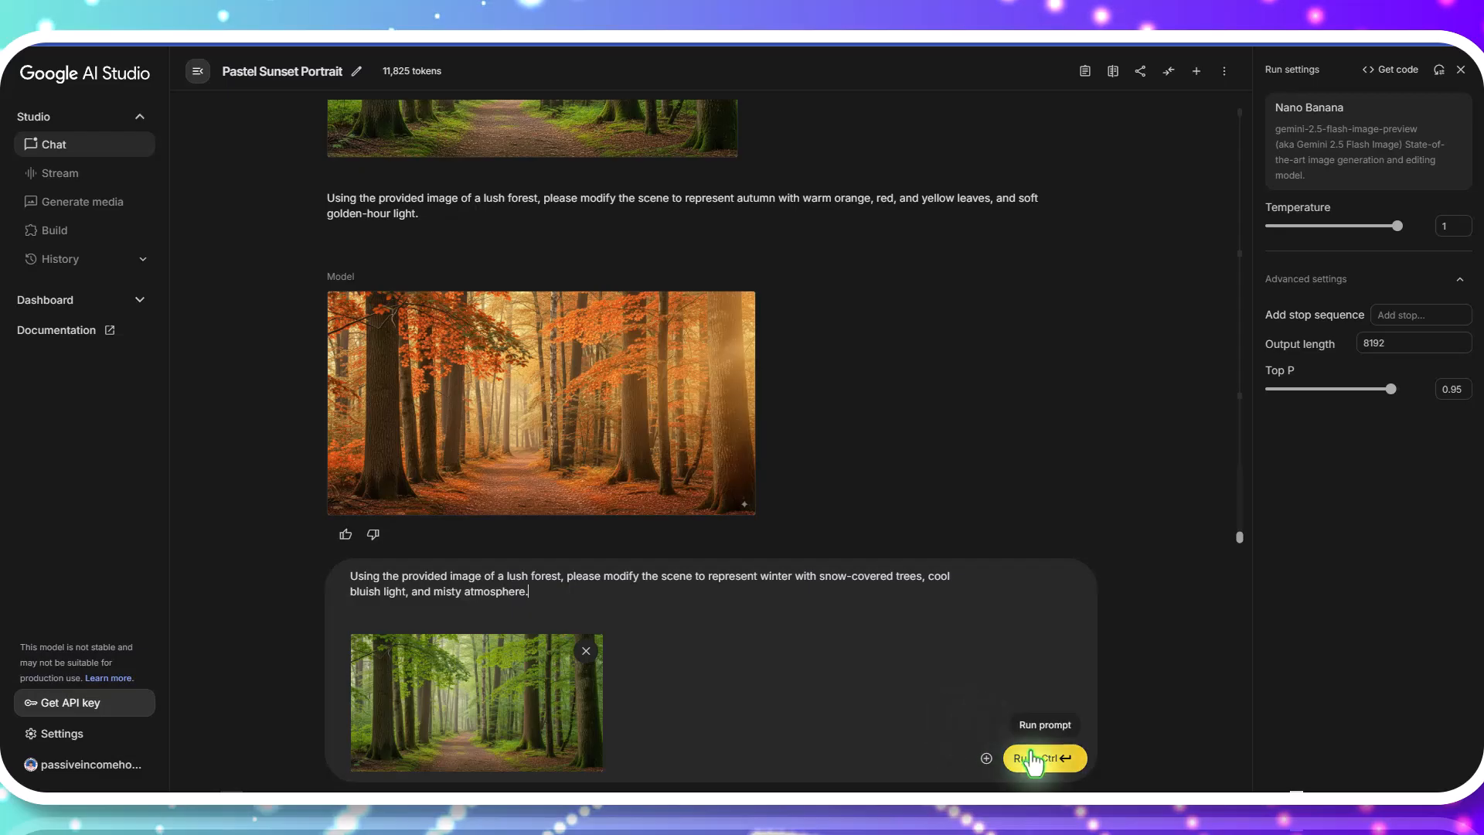
pyautogui.click(1046, 754)
pyautogui.click(707, 627)
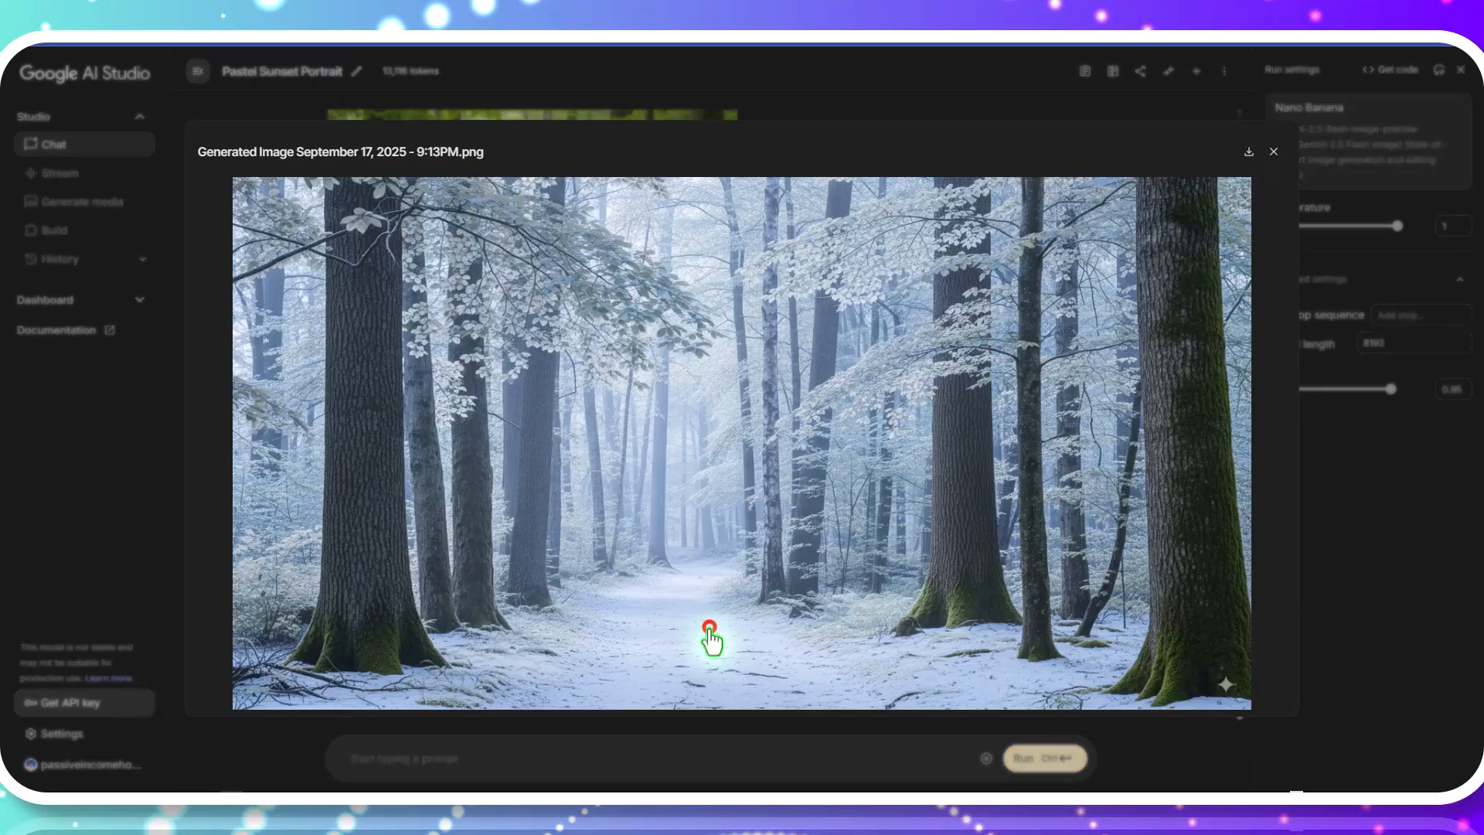
# Run the forest image with the document's Spring prompt for blooming flowers and gentle morning light, and enlarge the generated image
pyautogui.moveTo(212, 479); pyautogui.dragTo(1080, 540)
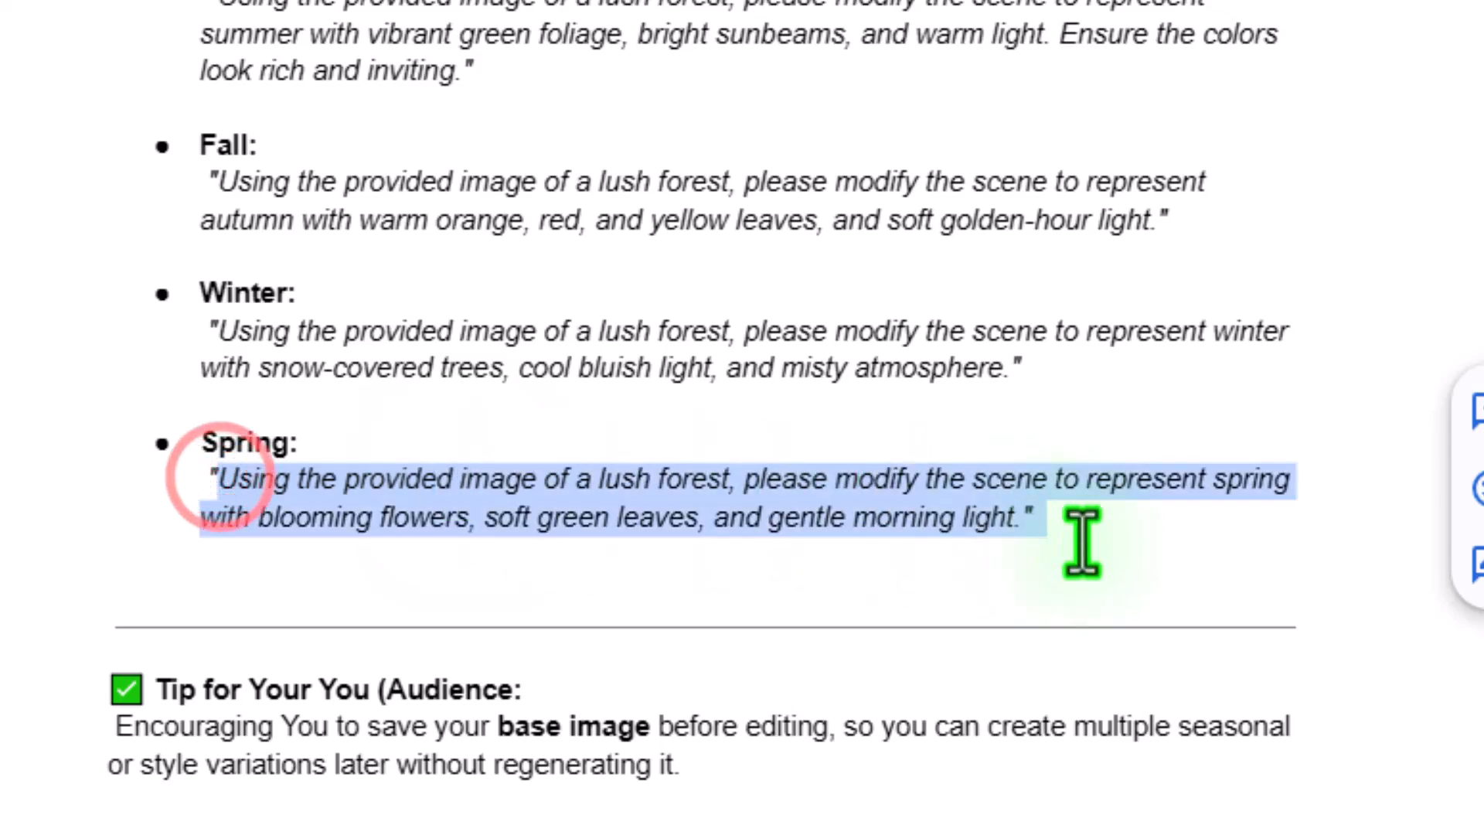
pyautogui.rightClick(959, 525)
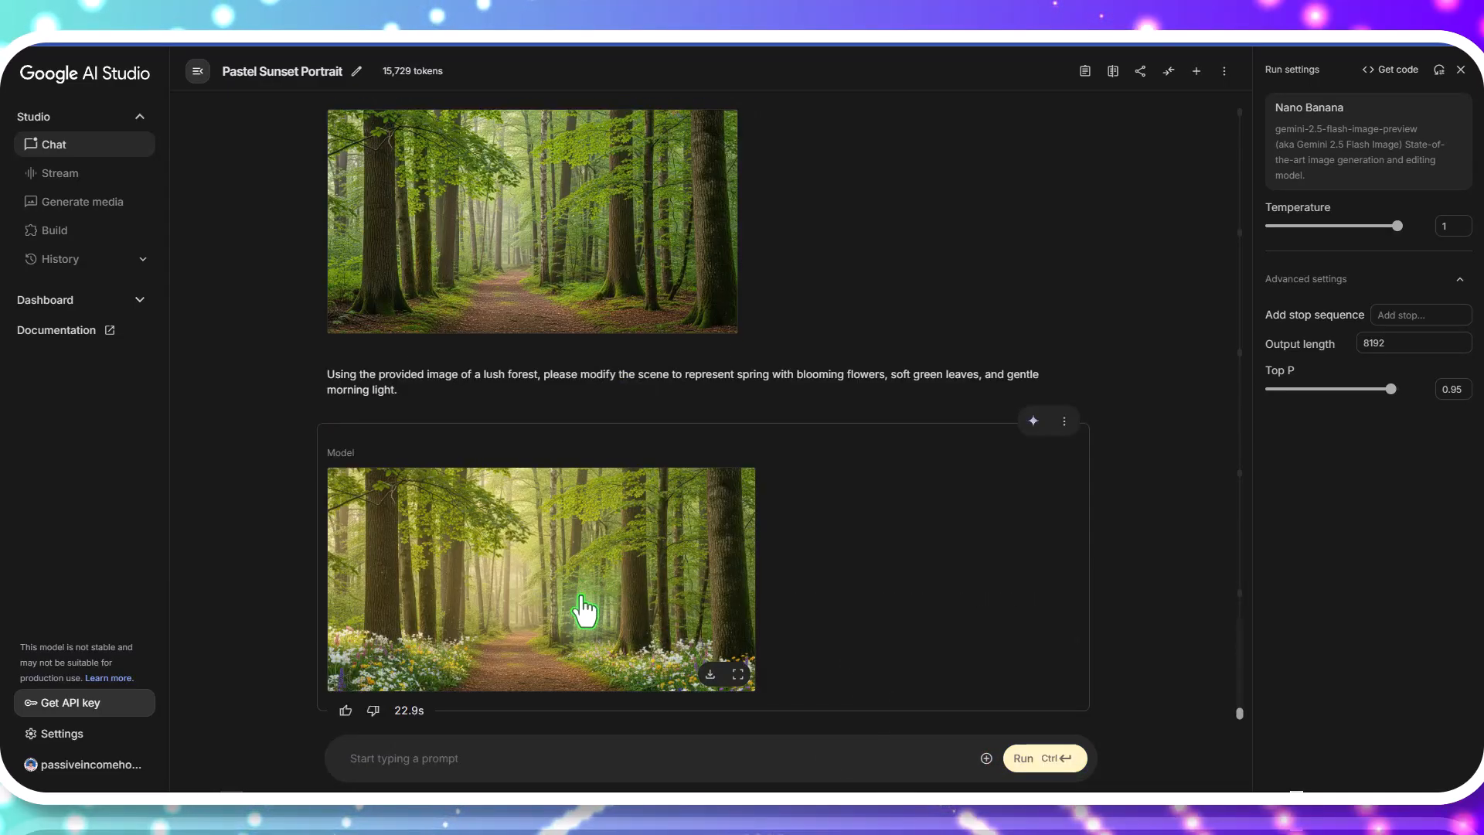
pyautogui.click(582, 610)
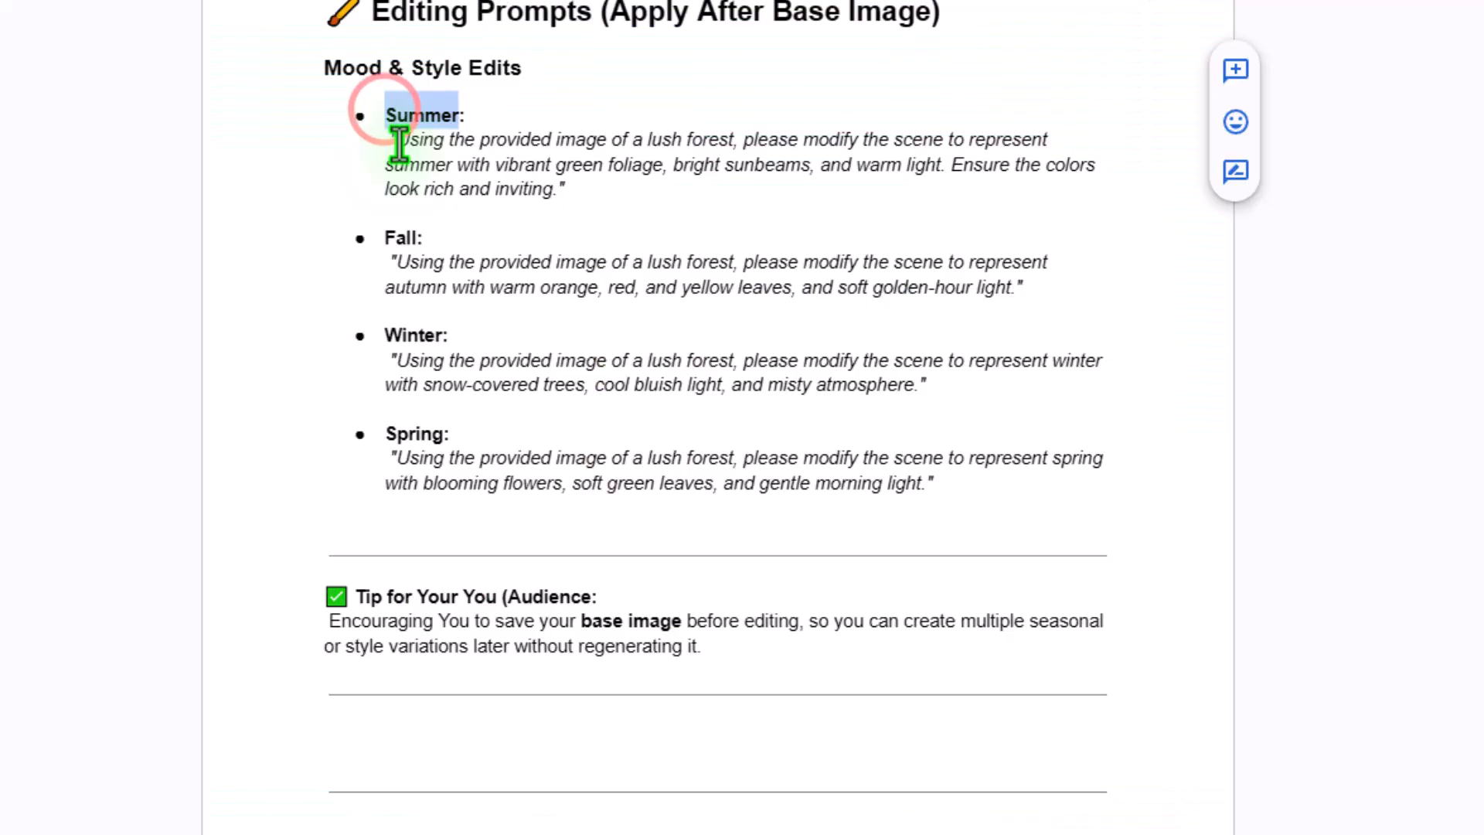
# Copy the document's Summer prompt for vibrant green foliage and bright sunbeams and run it with the attached forest image
pyautogui.moveTo(399, 144); pyautogui.dragTo(550, 188)
pyautogui.rightClick(543, 190)
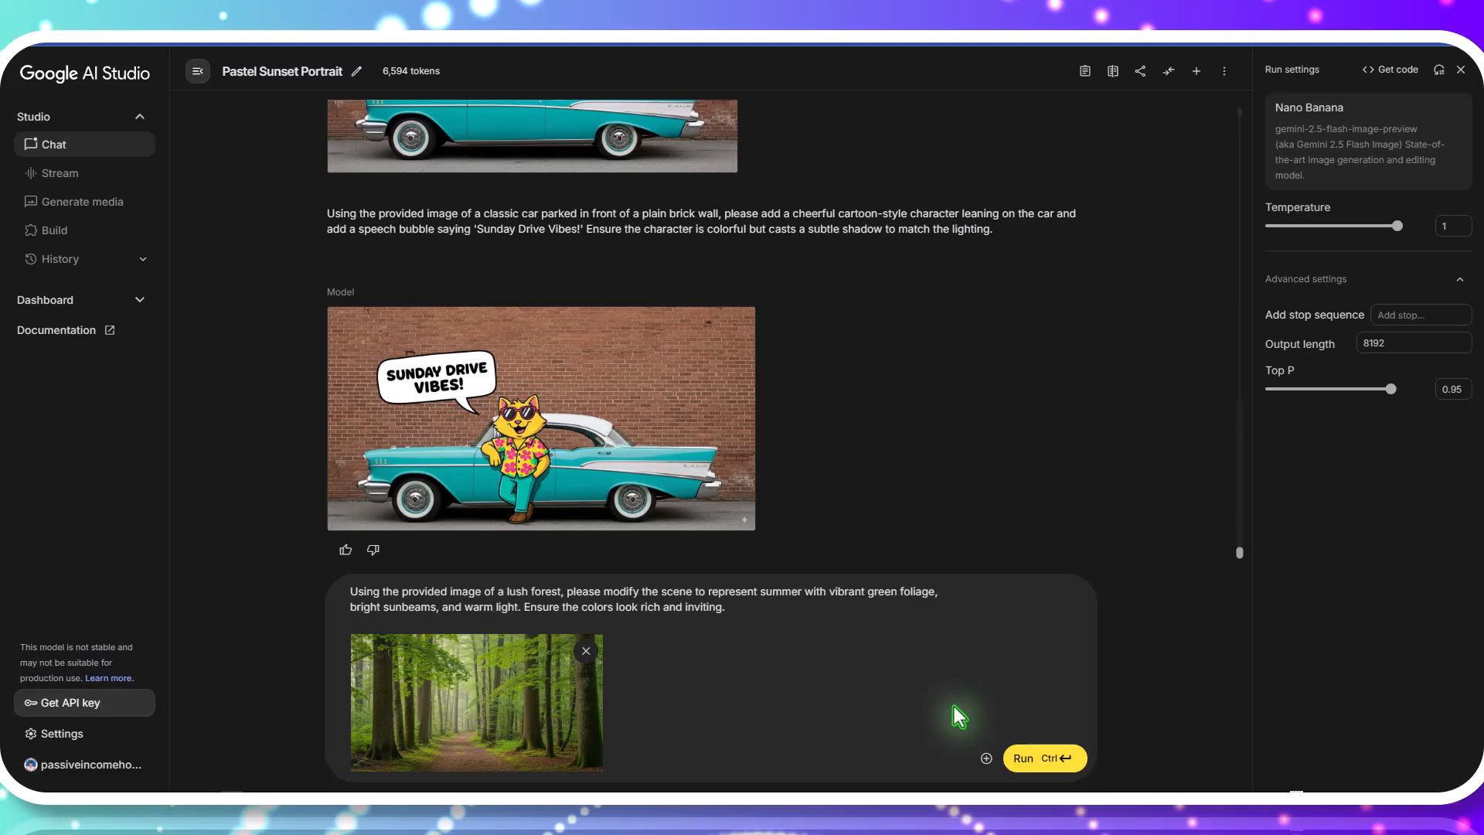
pyautogui.click(1028, 757)
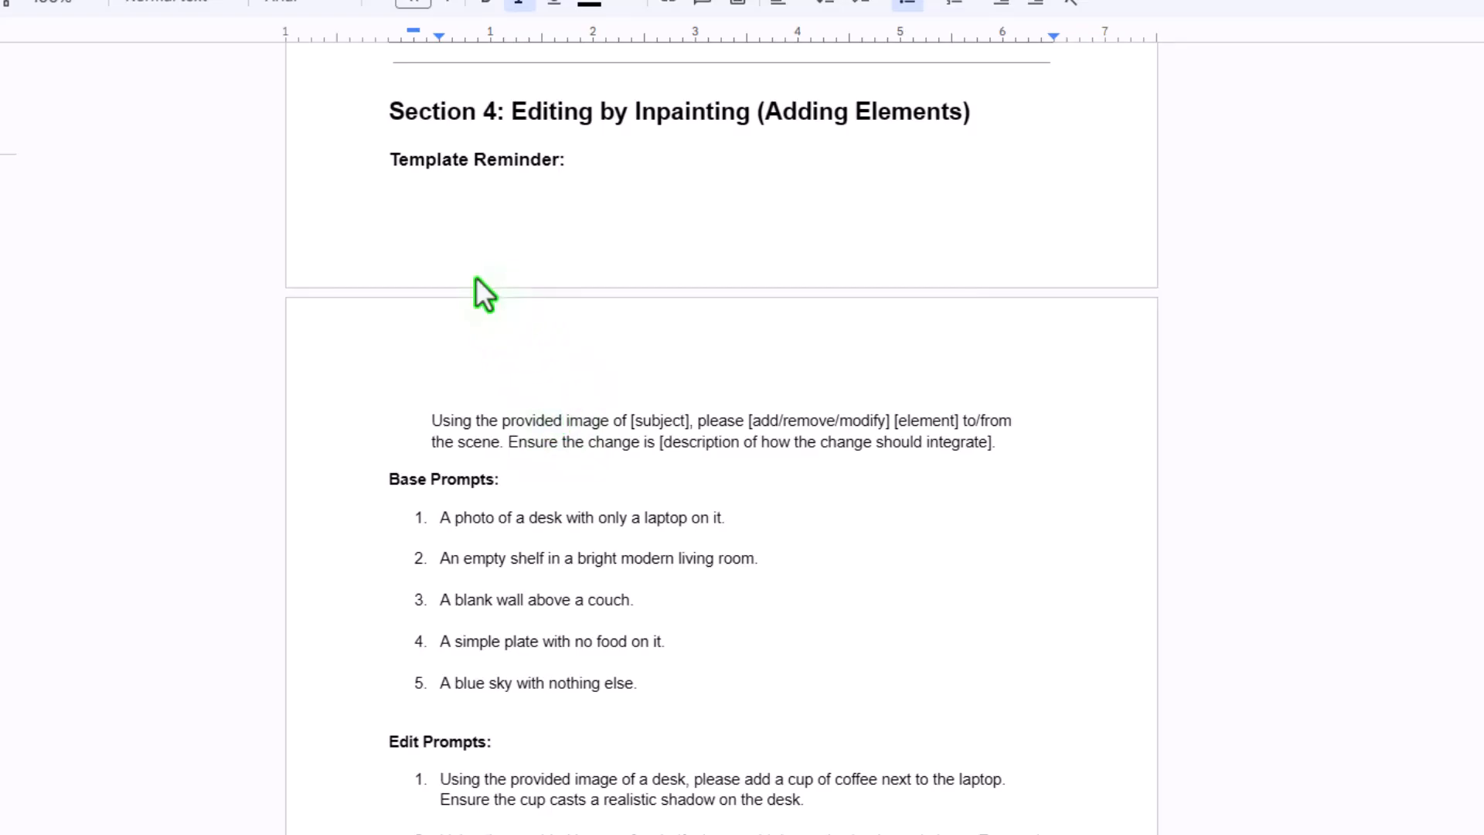
# Examine Section 4 on inpainting in the document, highlighting its heading, template, base prompt 4 (empty plate) and edit prompt 4 (pancakes with syrup)
pyautogui.moveTo(387, 114); pyautogui.dragTo(993, 117)
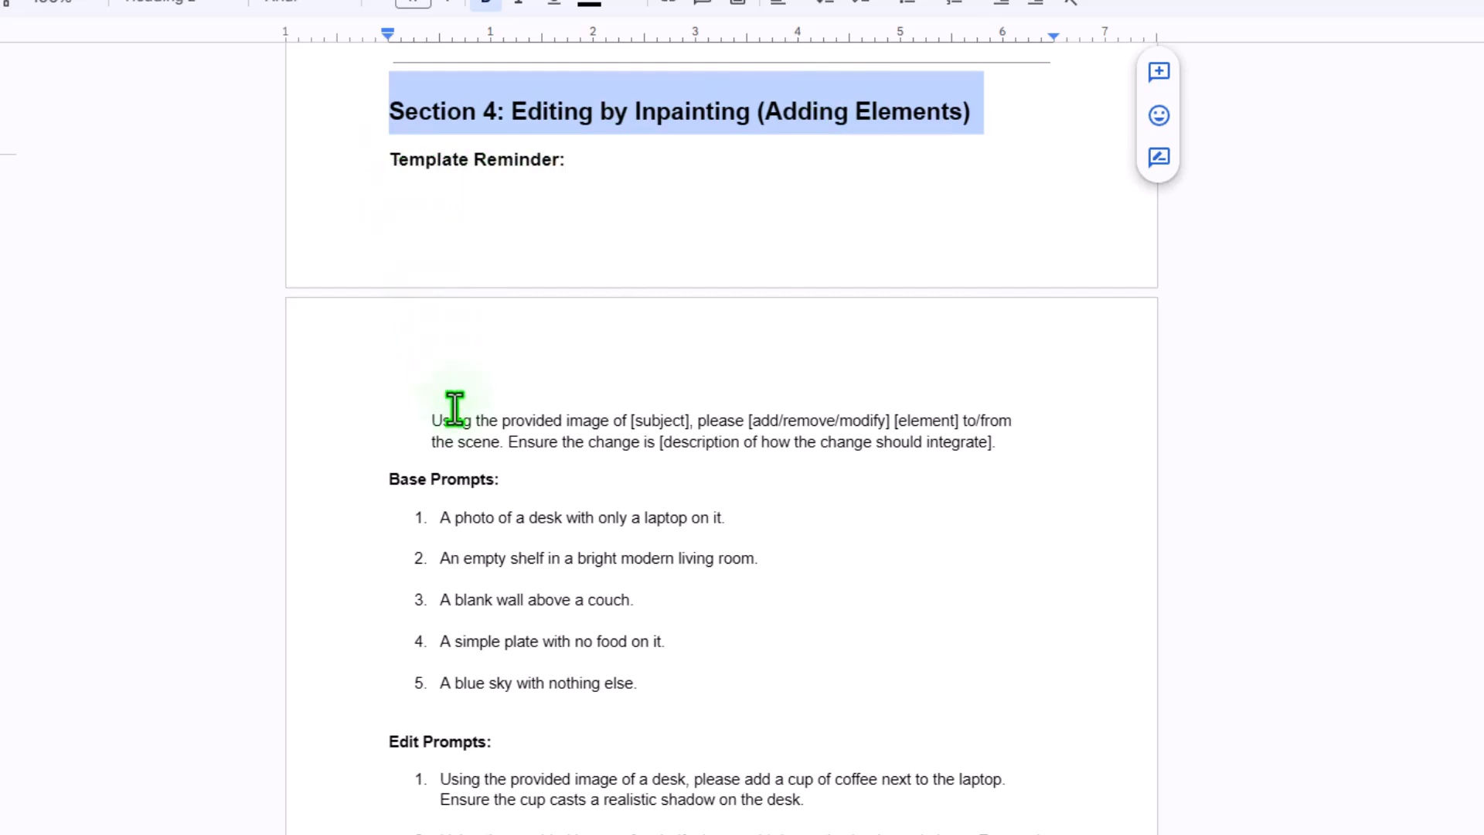
pyautogui.moveTo(431, 421); pyautogui.dragTo(1015, 459)
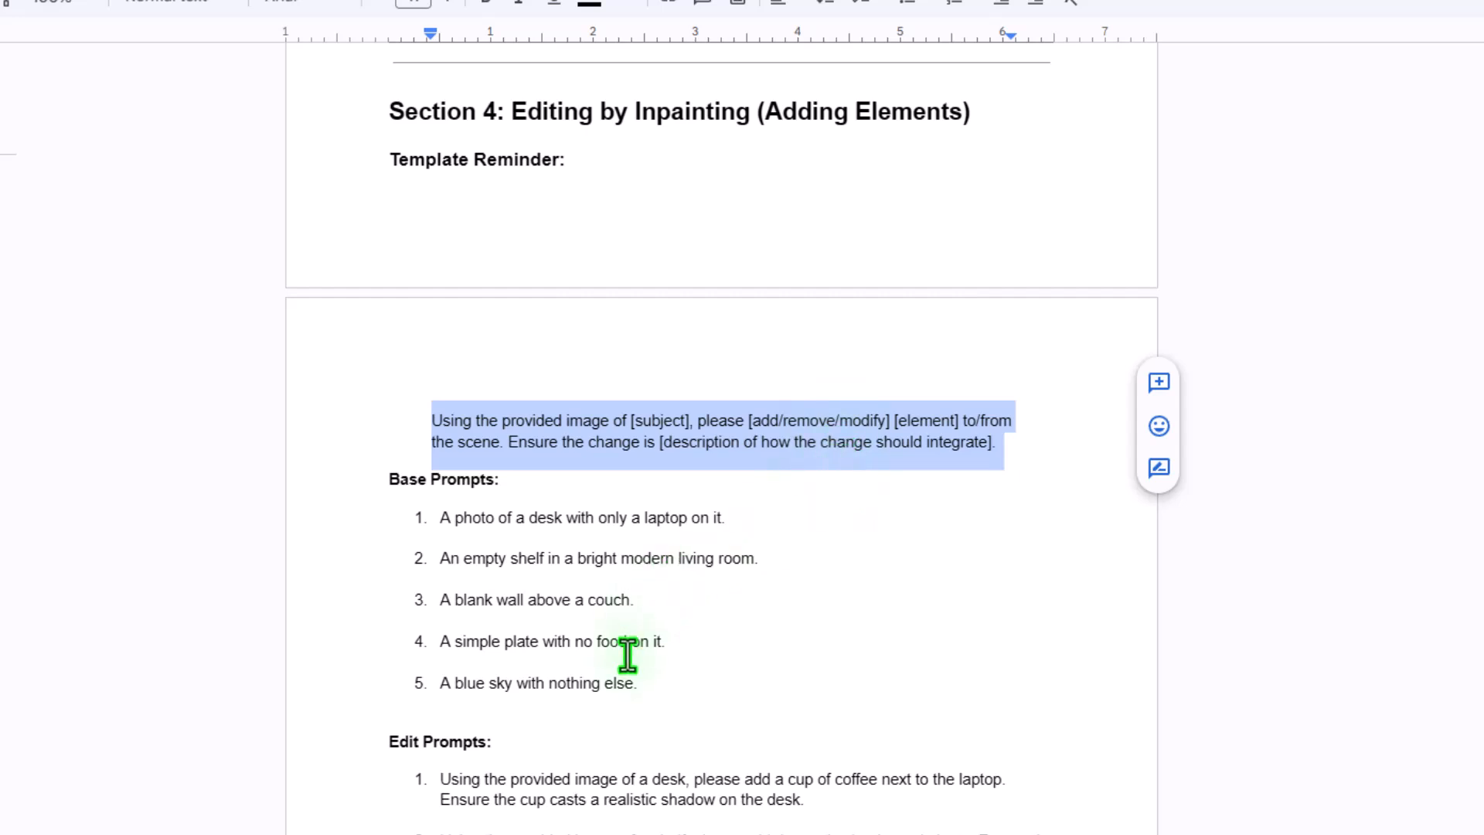
pyautogui.scroll(-4, 627, 655)
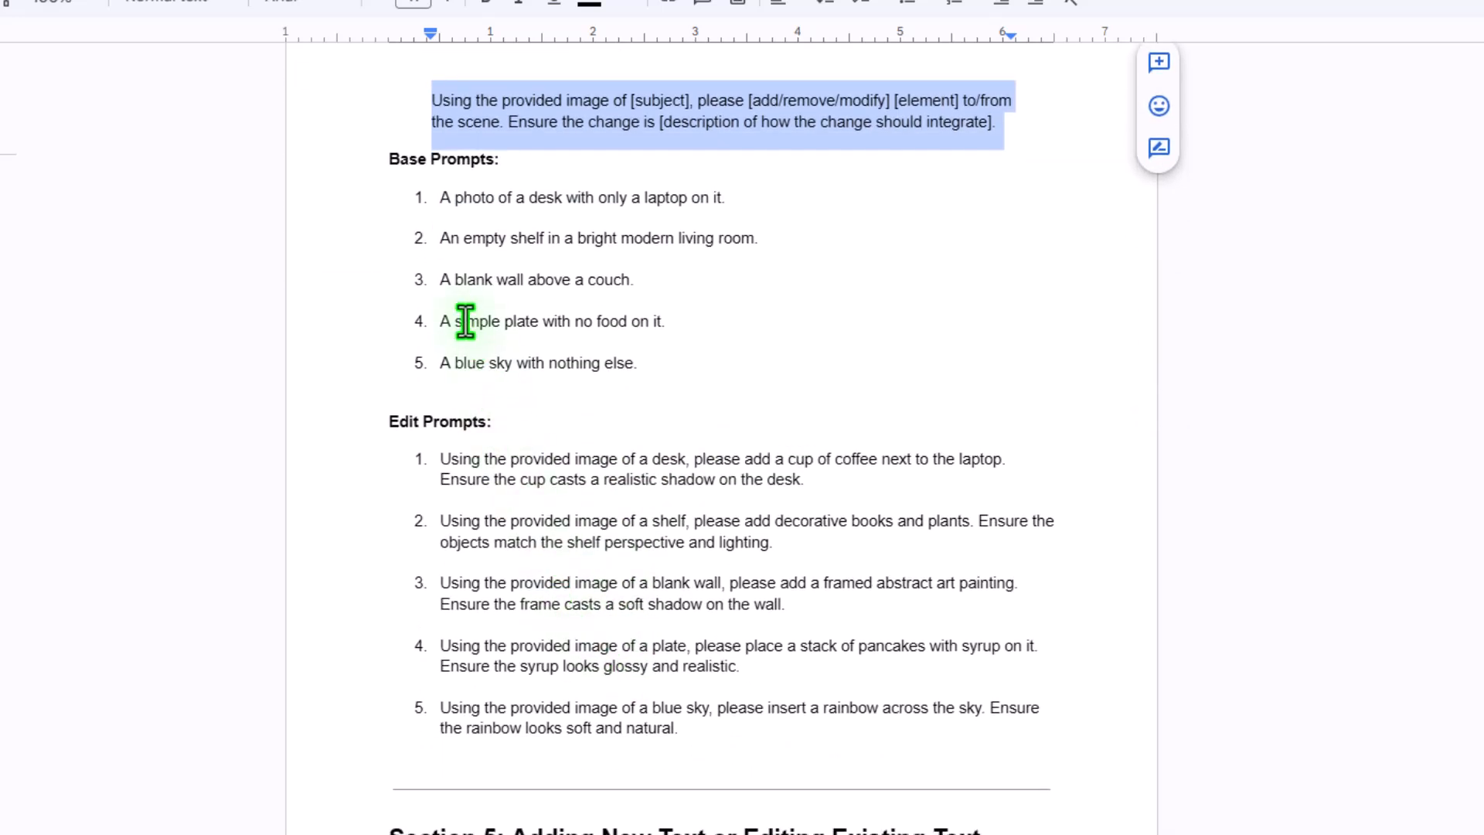
pyautogui.moveTo(442, 323); pyautogui.dragTo(673, 323)
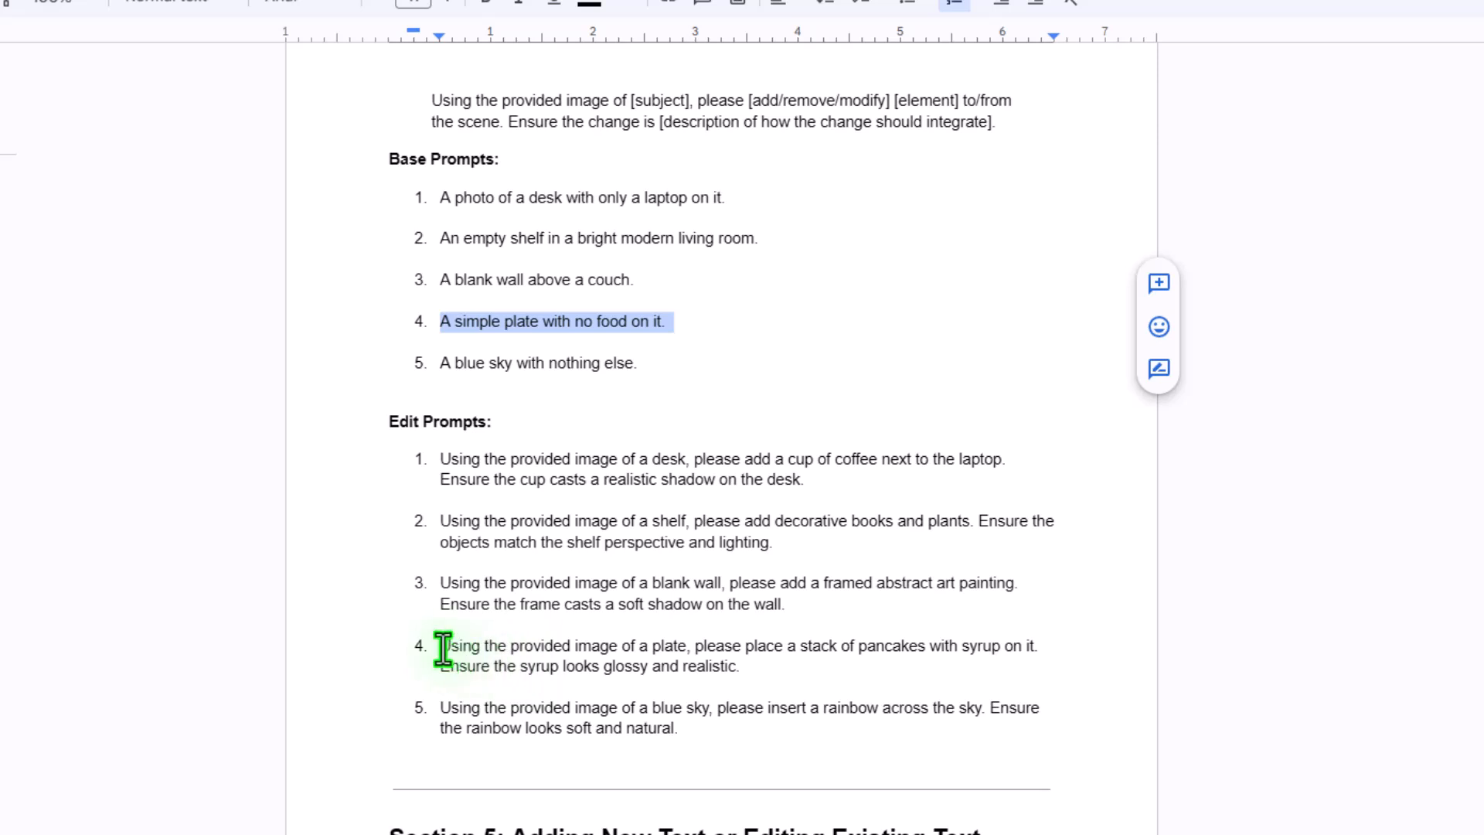
pyautogui.moveTo(443, 649); pyautogui.dragTo(816, 662)
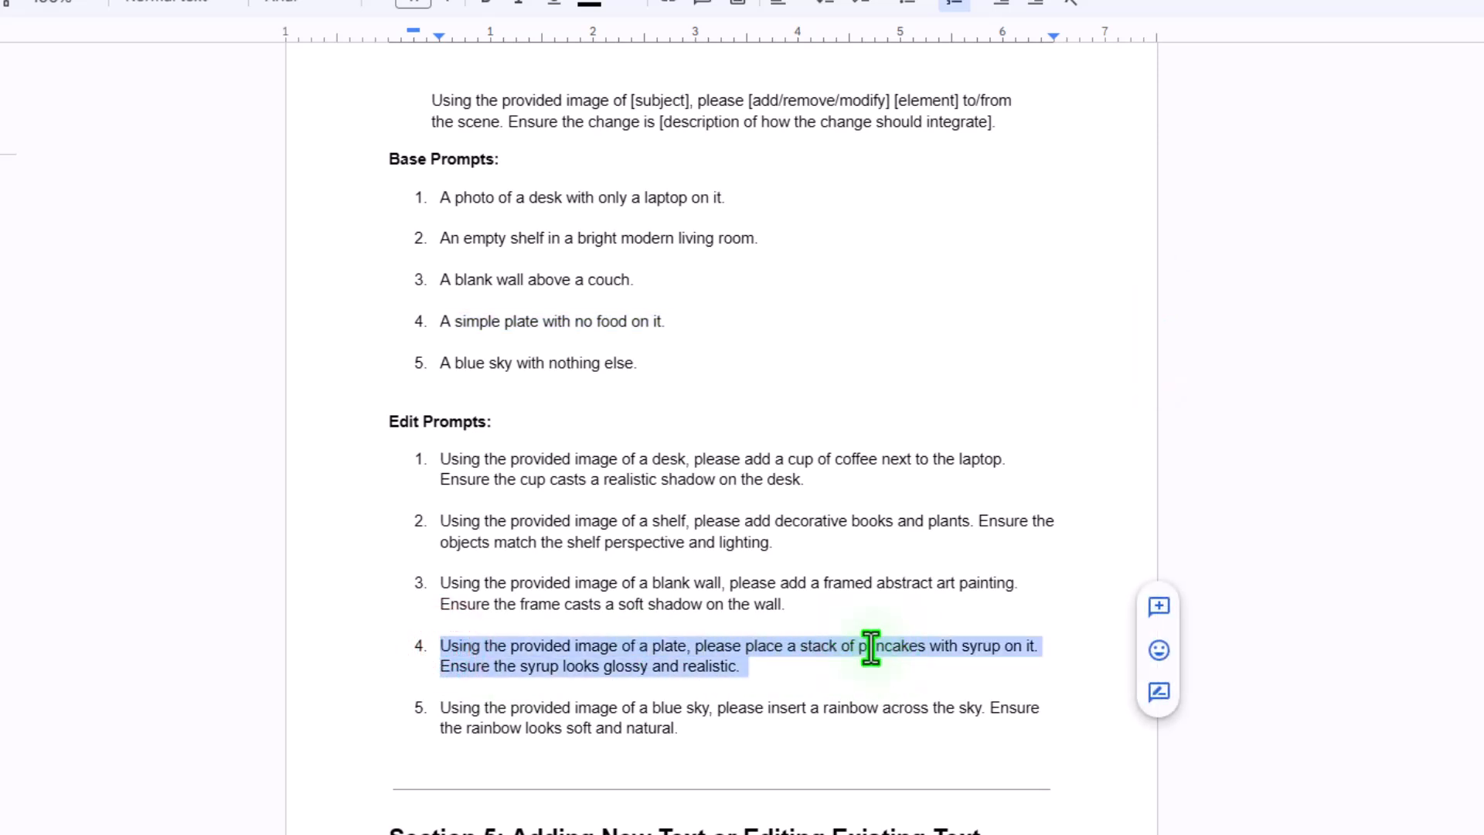
# Highlight the full adding-and-removing-elements template in the guide's prompts for editing images
pyautogui.scroll(2, 871, 647)
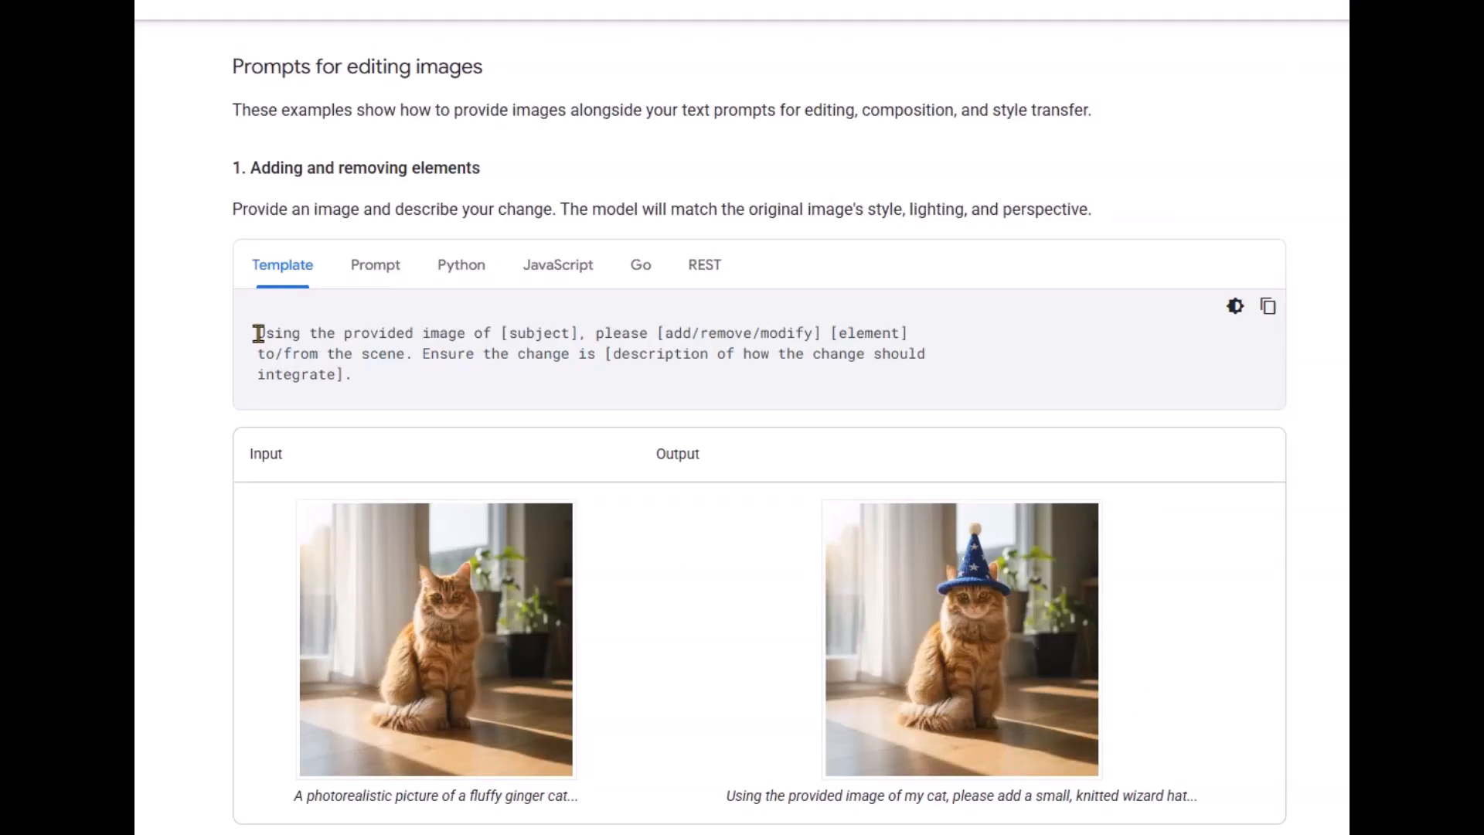
pyautogui.moveTo(259, 333); pyautogui.dragTo(366, 388)
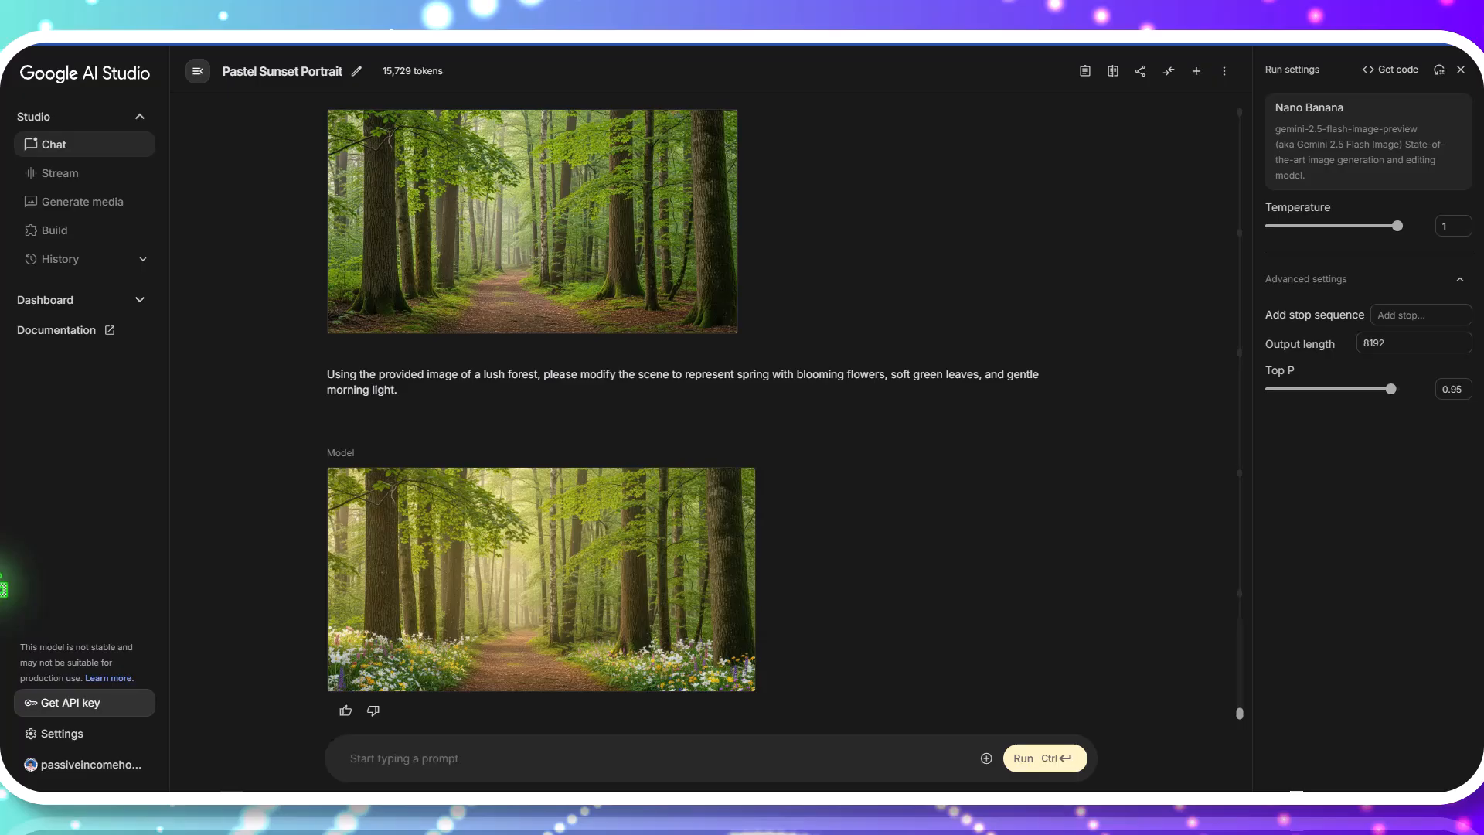
# Attach the empty plate image V2S4I1(4).jpeg to the chat prompt and copy the document's Section 4 edit prompt 4 about pancakes with syrup
pyautogui.moveTo(3, 587); pyautogui.dragTo(546, 755)
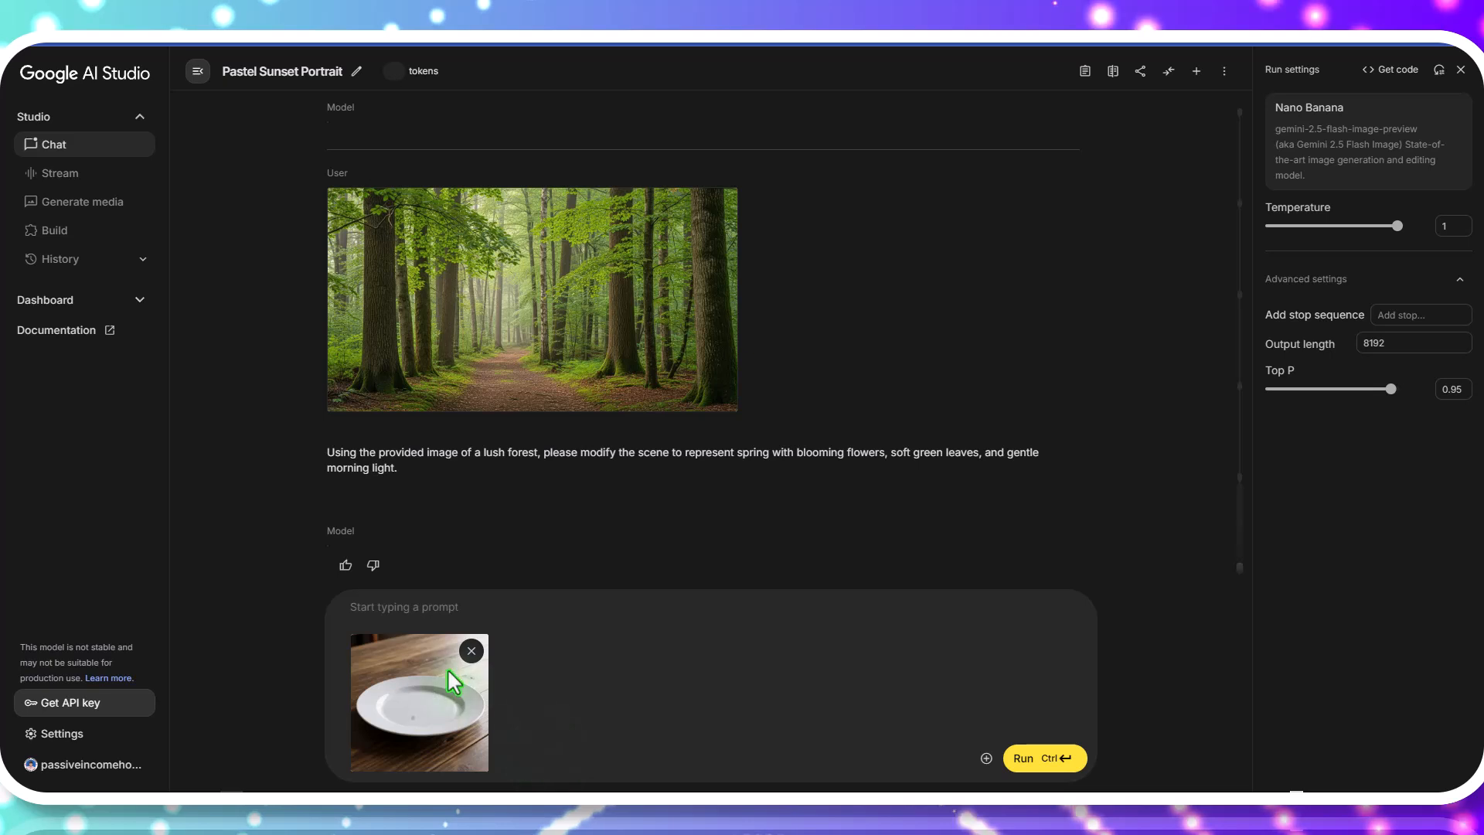
pyautogui.click(380, 603)
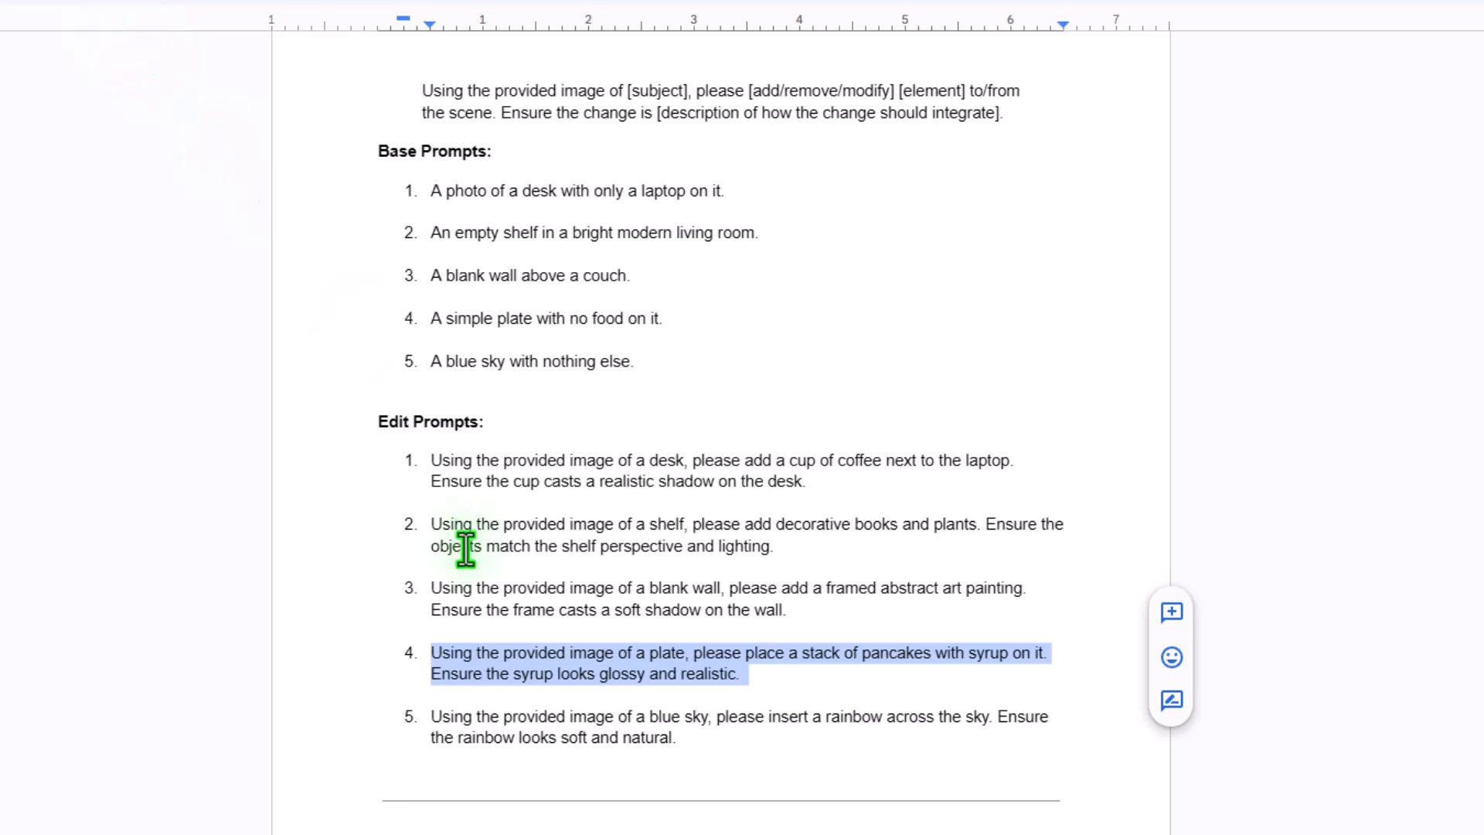
pyautogui.rightClick(522, 664)
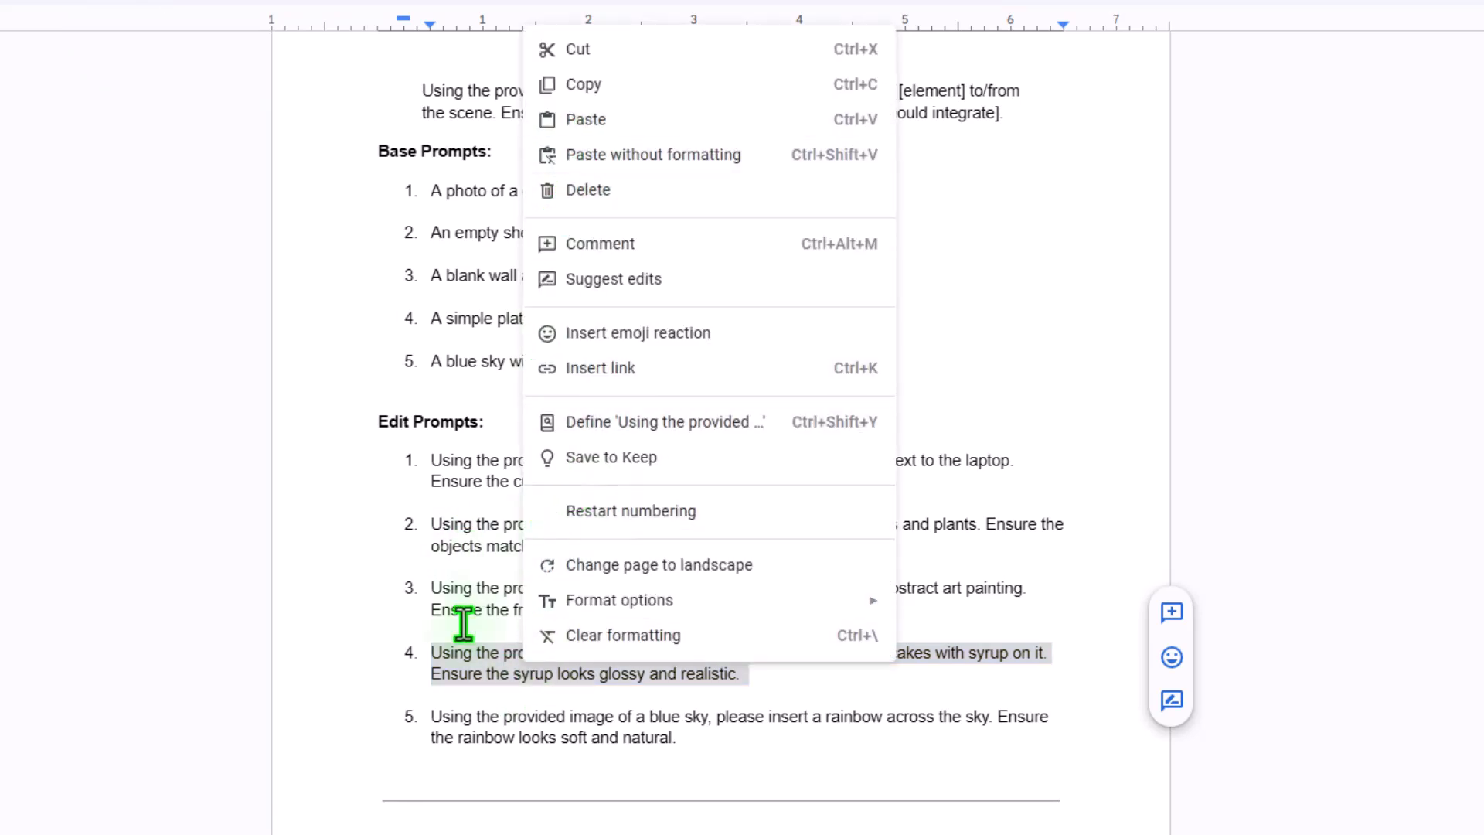
pyautogui.click(424, 618)
pyautogui.moveTo(433, 652); pyautogui.dragTo(778, 677)
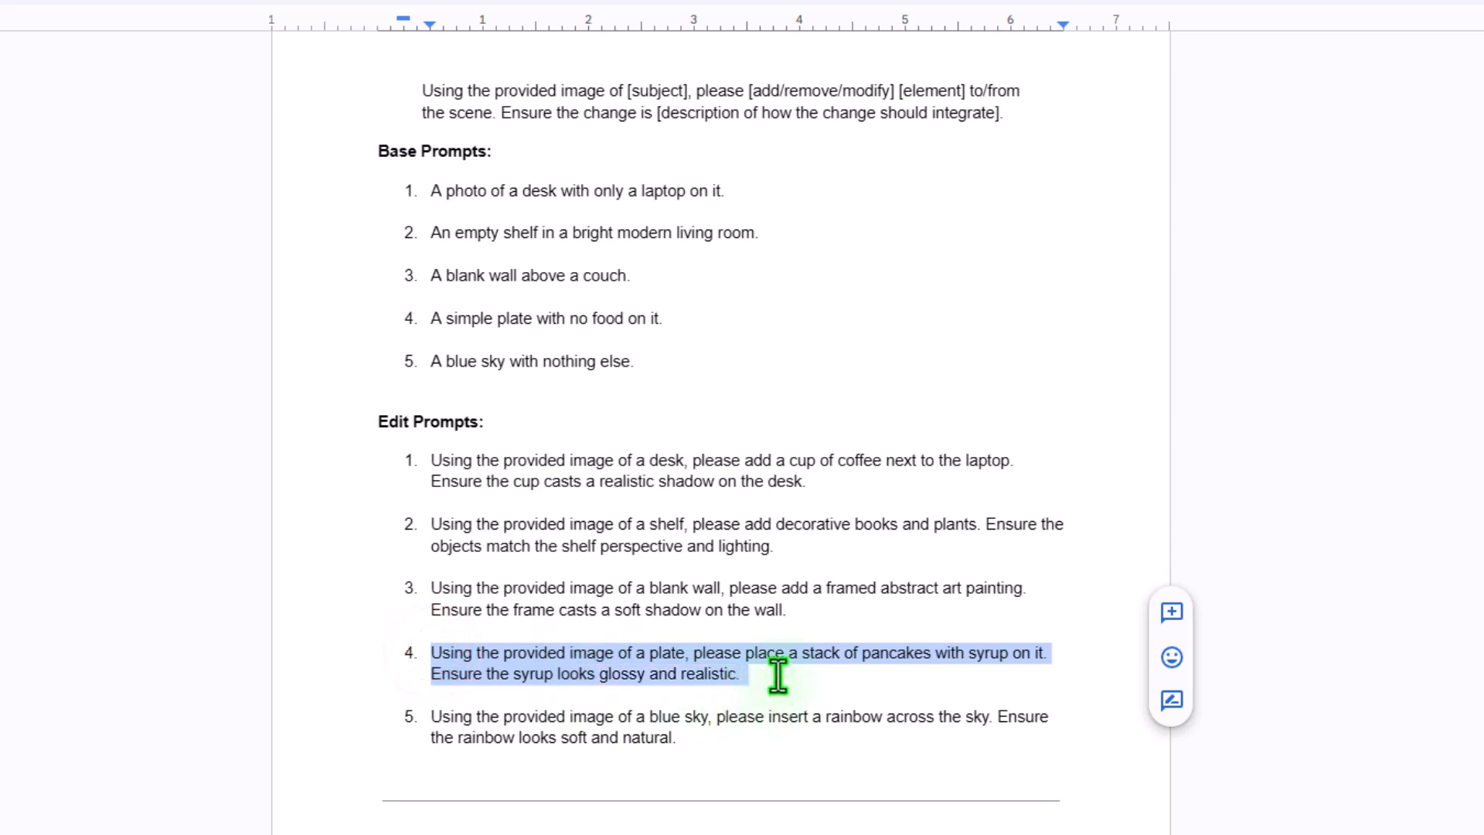
pyautogui.rightClick(731, 661)
pyautogui.click(796, 74)
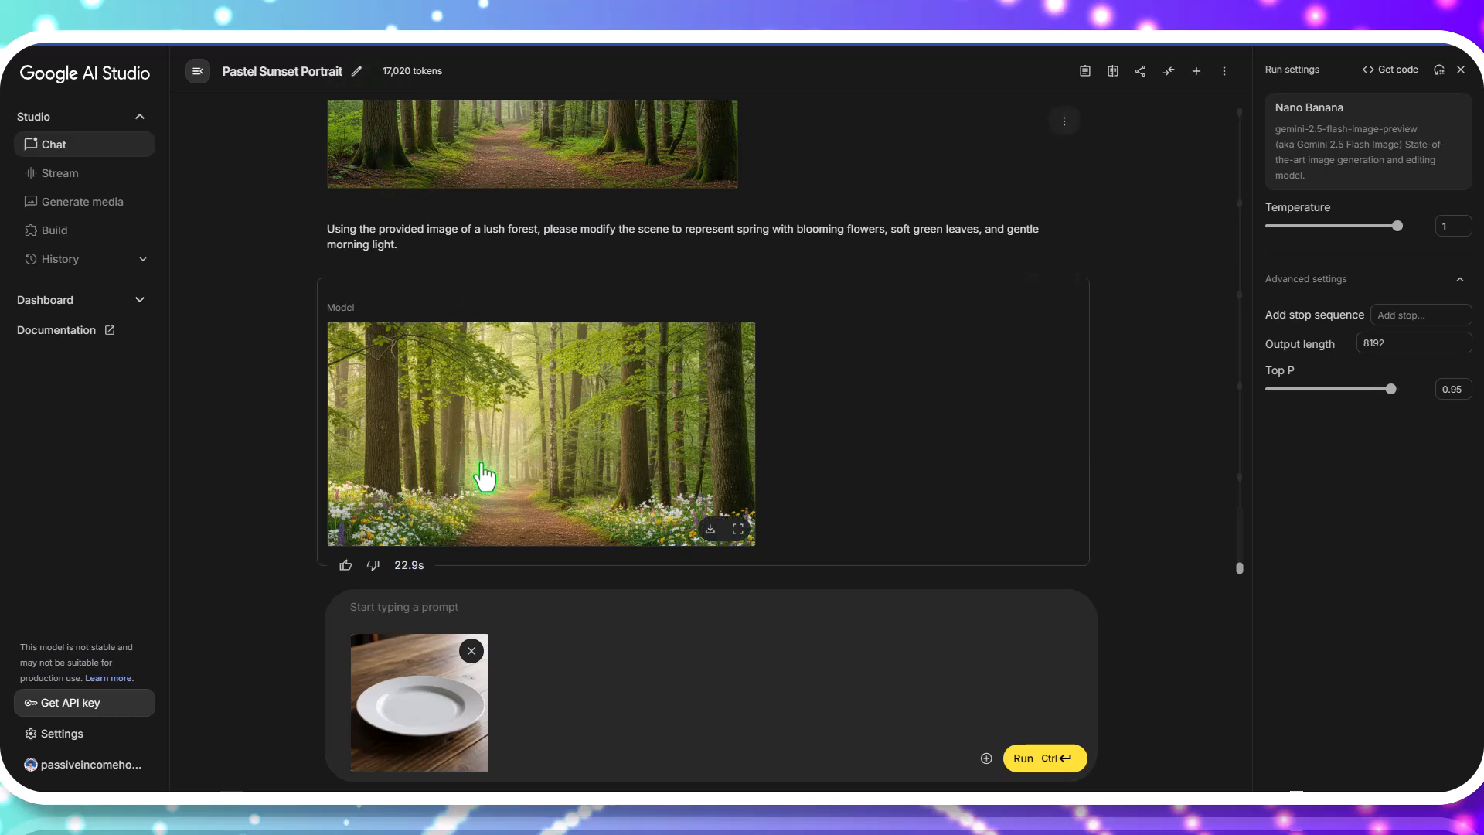
# Paste the pancakes-with-syrup prompt alongside the attached plate image and run it
pyautogui.rightClick(394, 602)
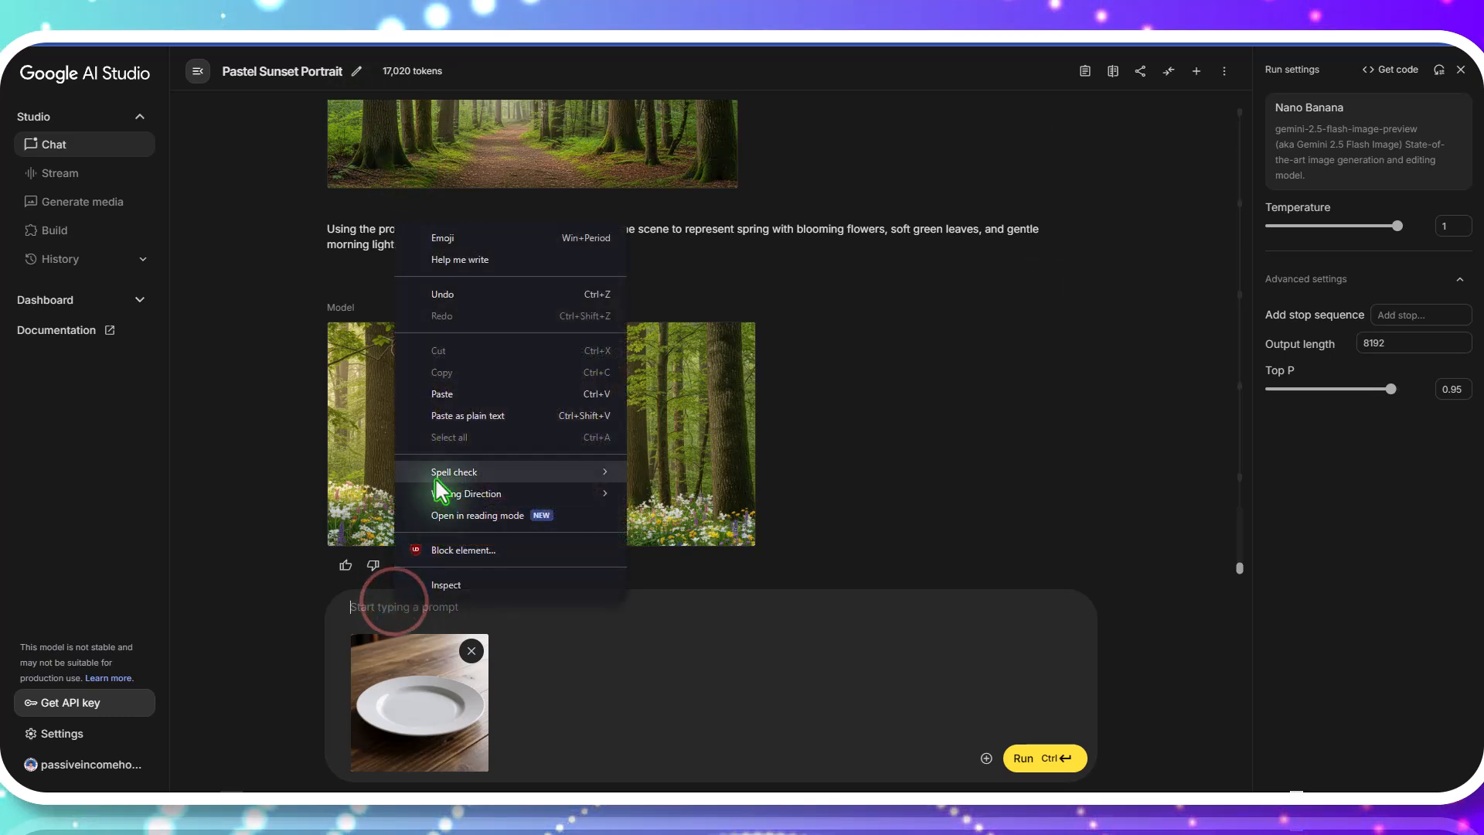
pyautogui.click(435, 391)
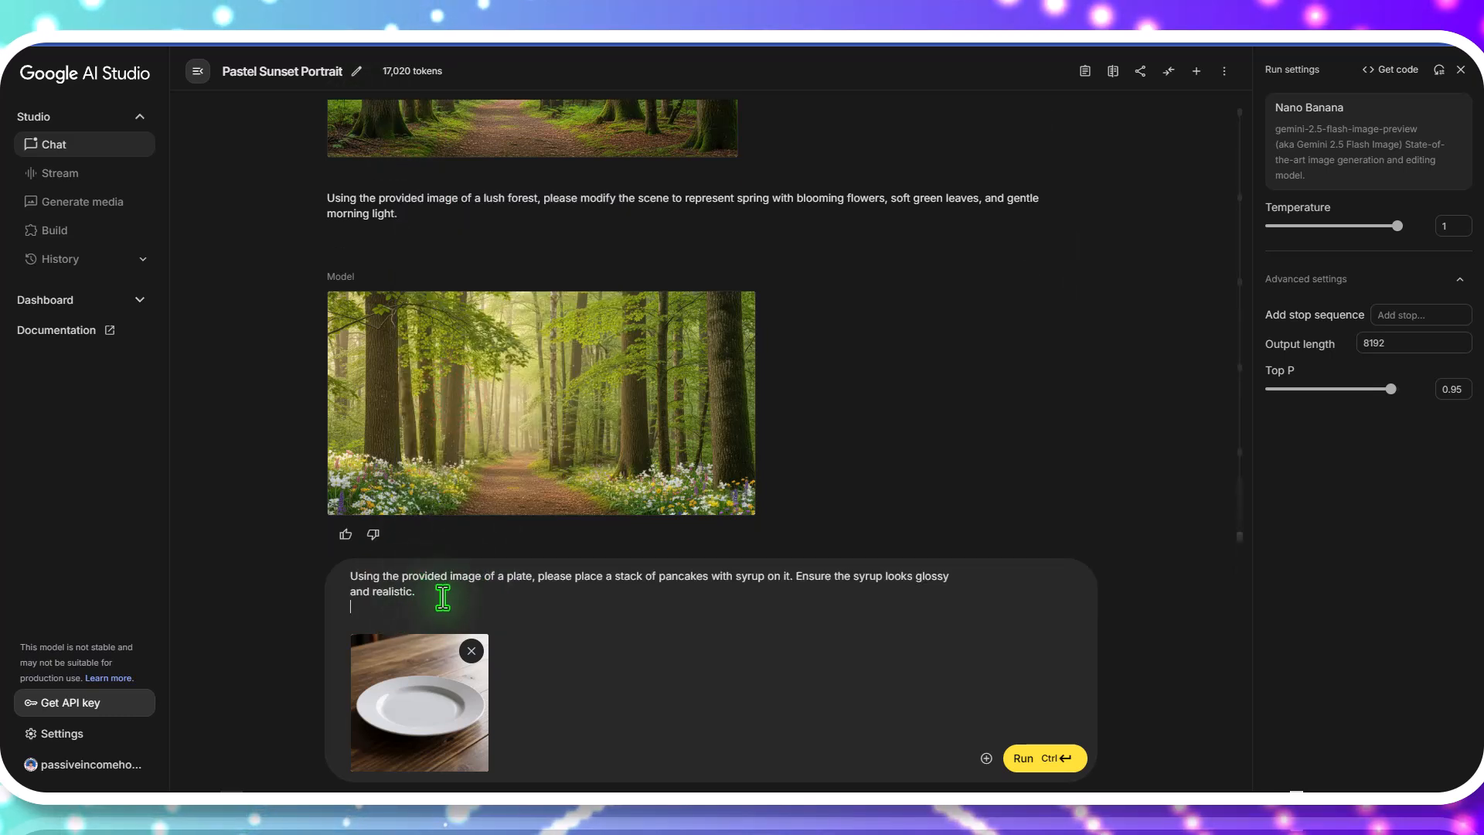
pyautogui.click(1060, 764)
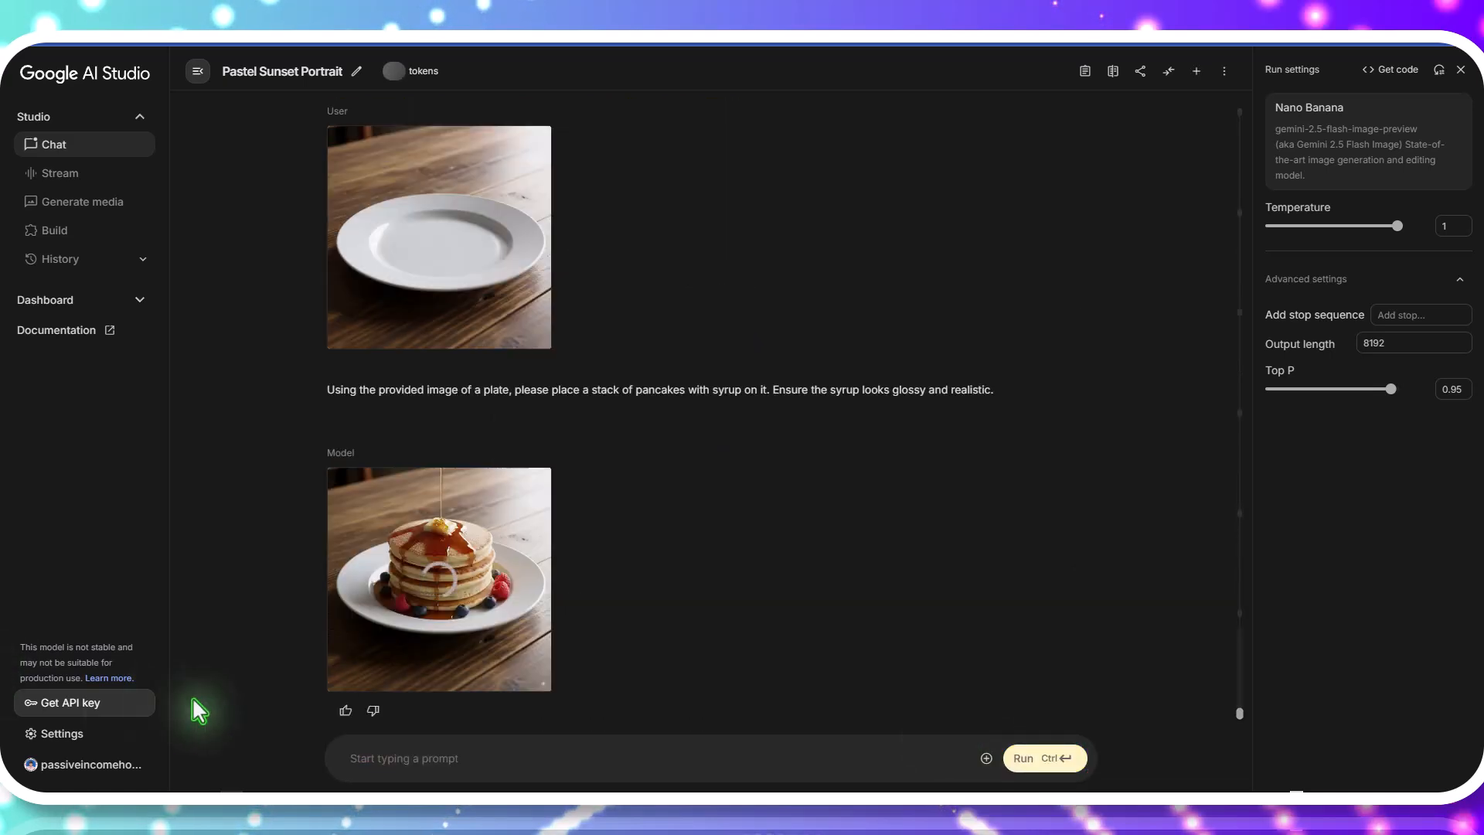
# Enlarge the original plate image and the generated pancake image in turn to compare them
pyautogui.click(480, 305)
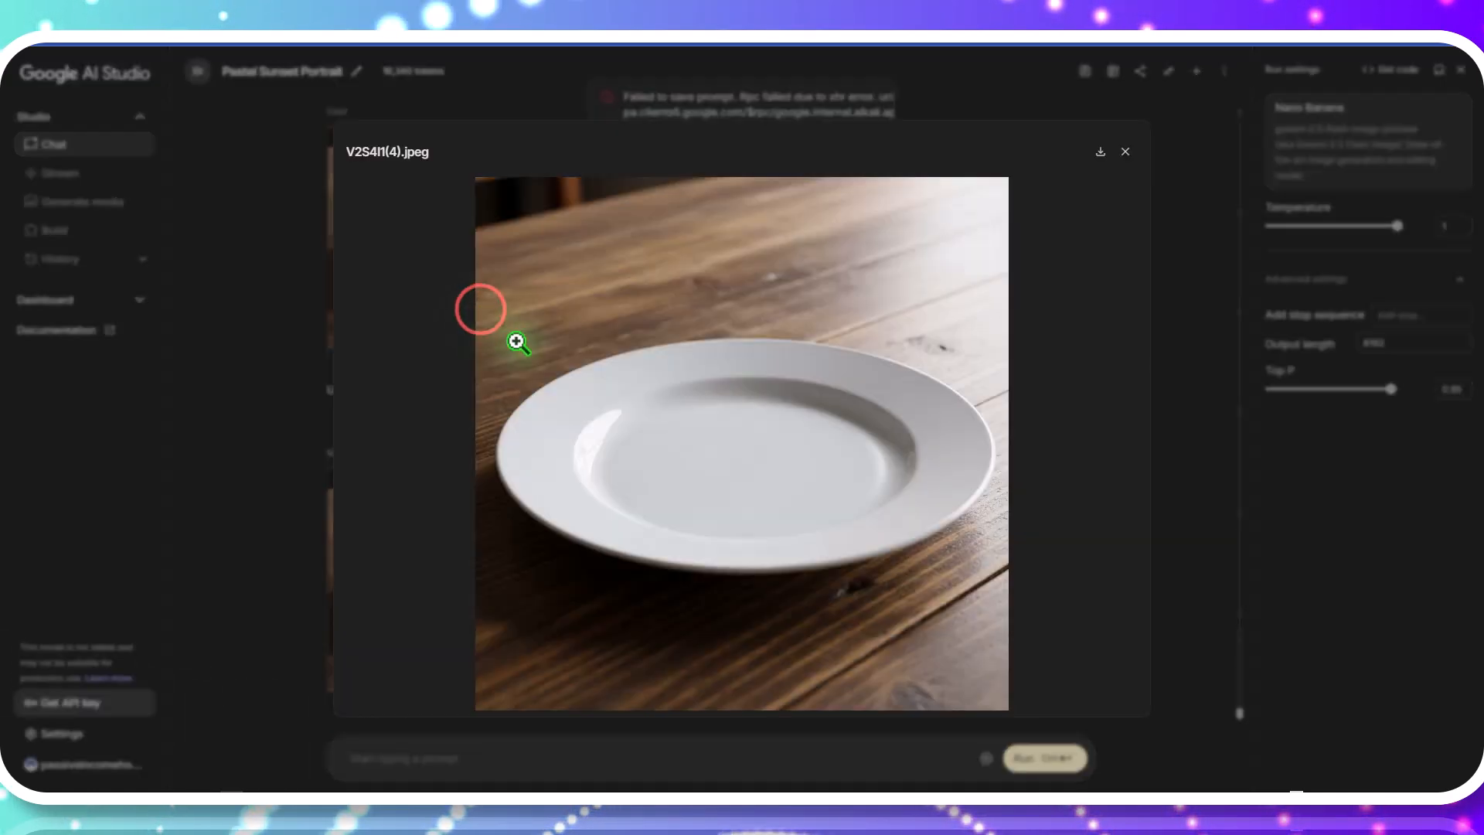
pyautogui.click(1125, 152)
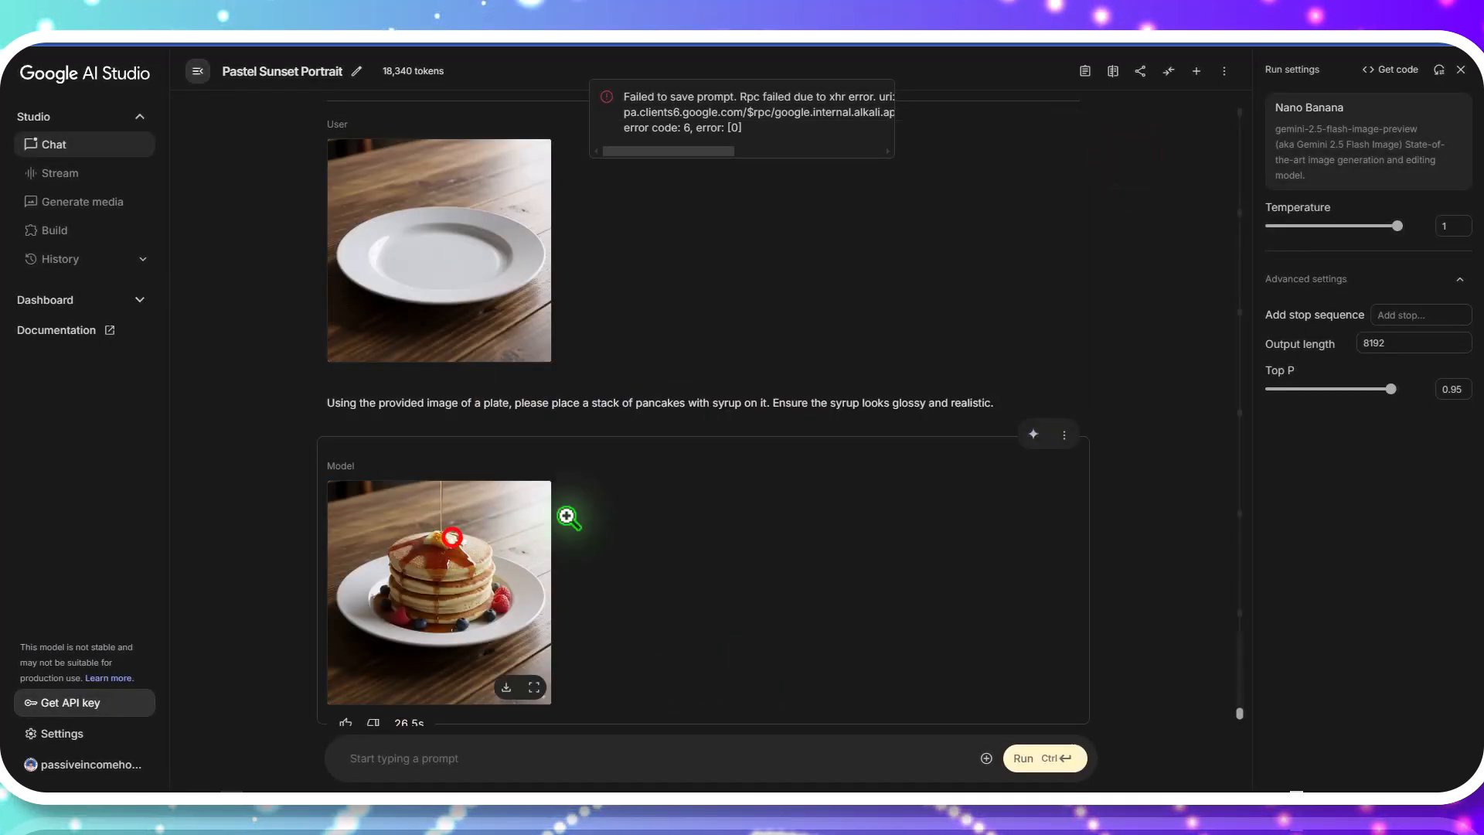
pyautogui.click(450, 534)
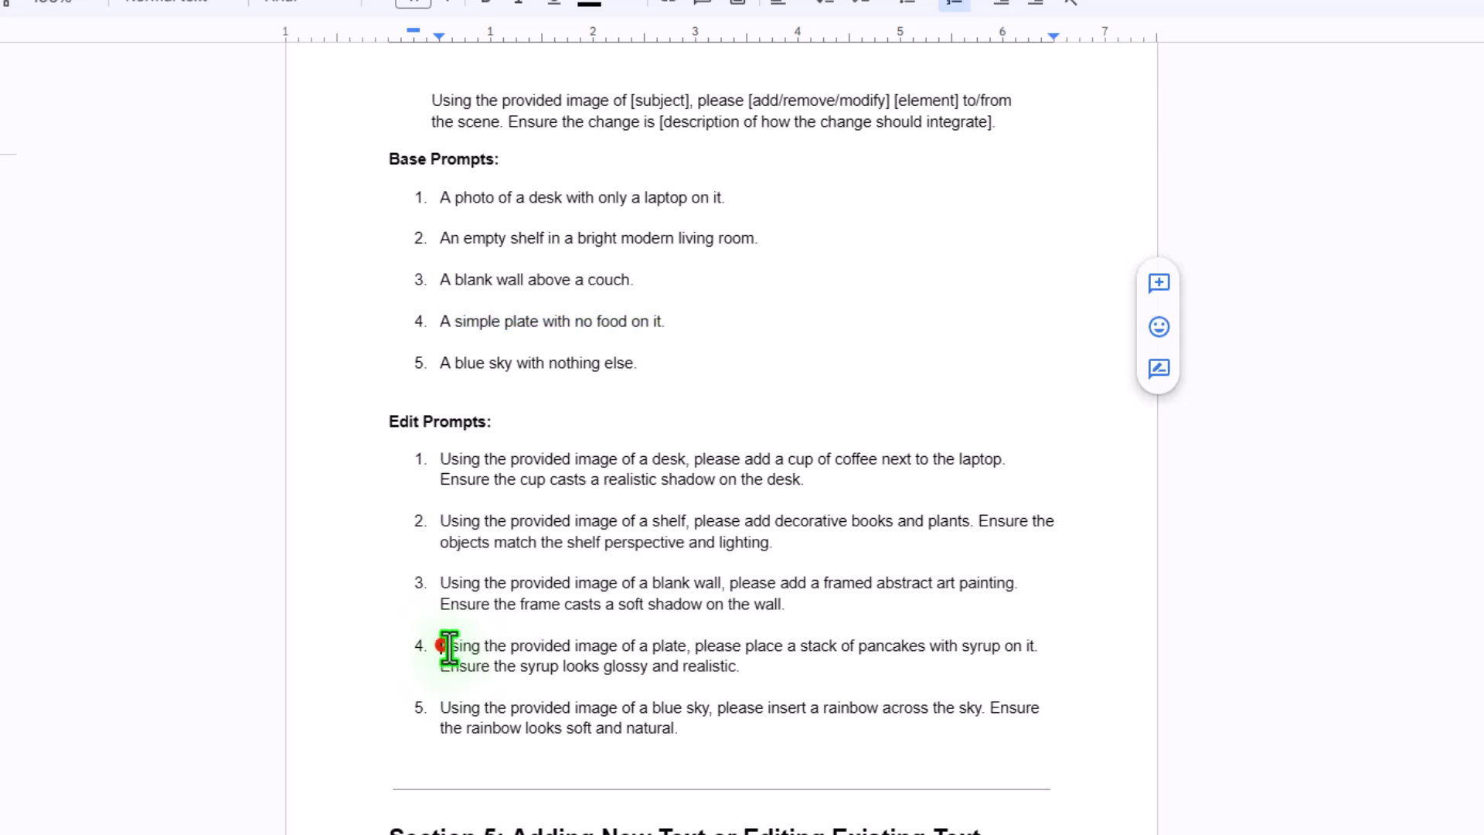
# Highlight the document's pancake edit prompt and look through the sample images for Section 4
pyautogui.moveTo(451, 649); pyautogui.dragTo(815, 661)
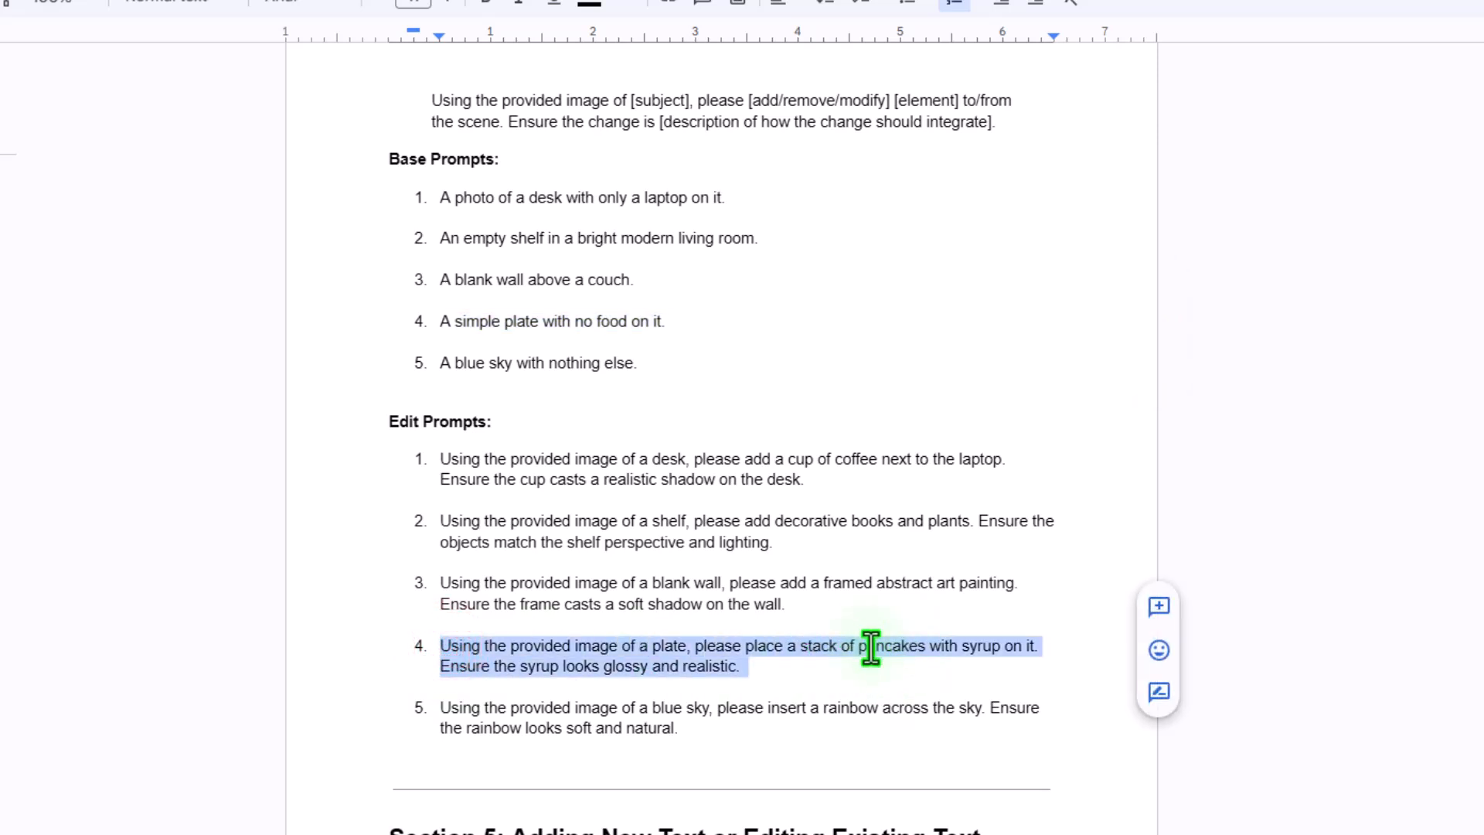
pyautogui.scroll(2, 870, 647)
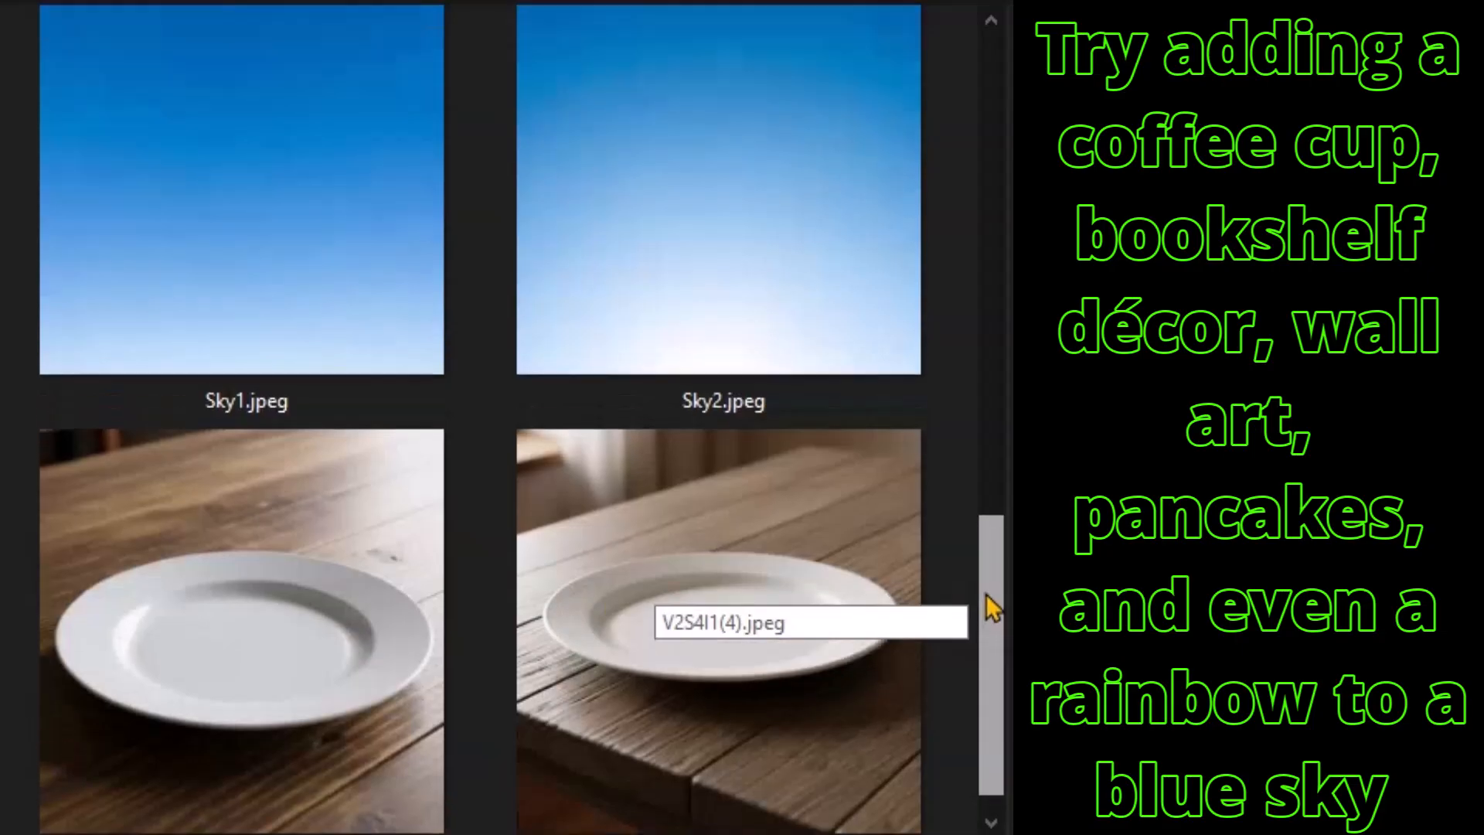
pyautogui.moveTo(984, 606); pyautogui.dragTo(989, 110)
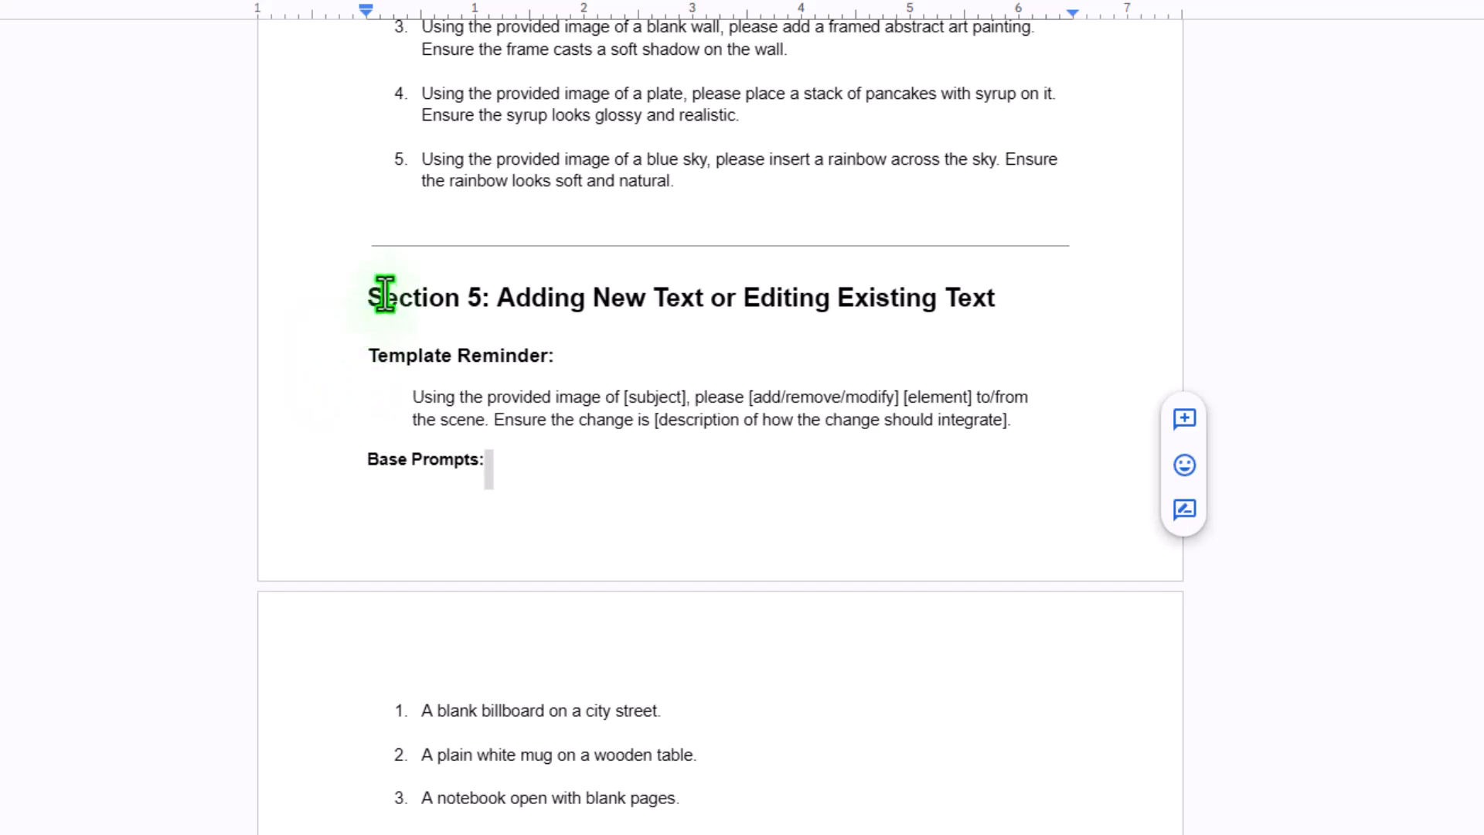
# Examine Section 5 on adding or editing text, highlighting its heading, template reminder, and the blank billboard and plain white mug base prompts
pyautogui.moveTo(364, 296); pyautogui.dragTo(994, 303)
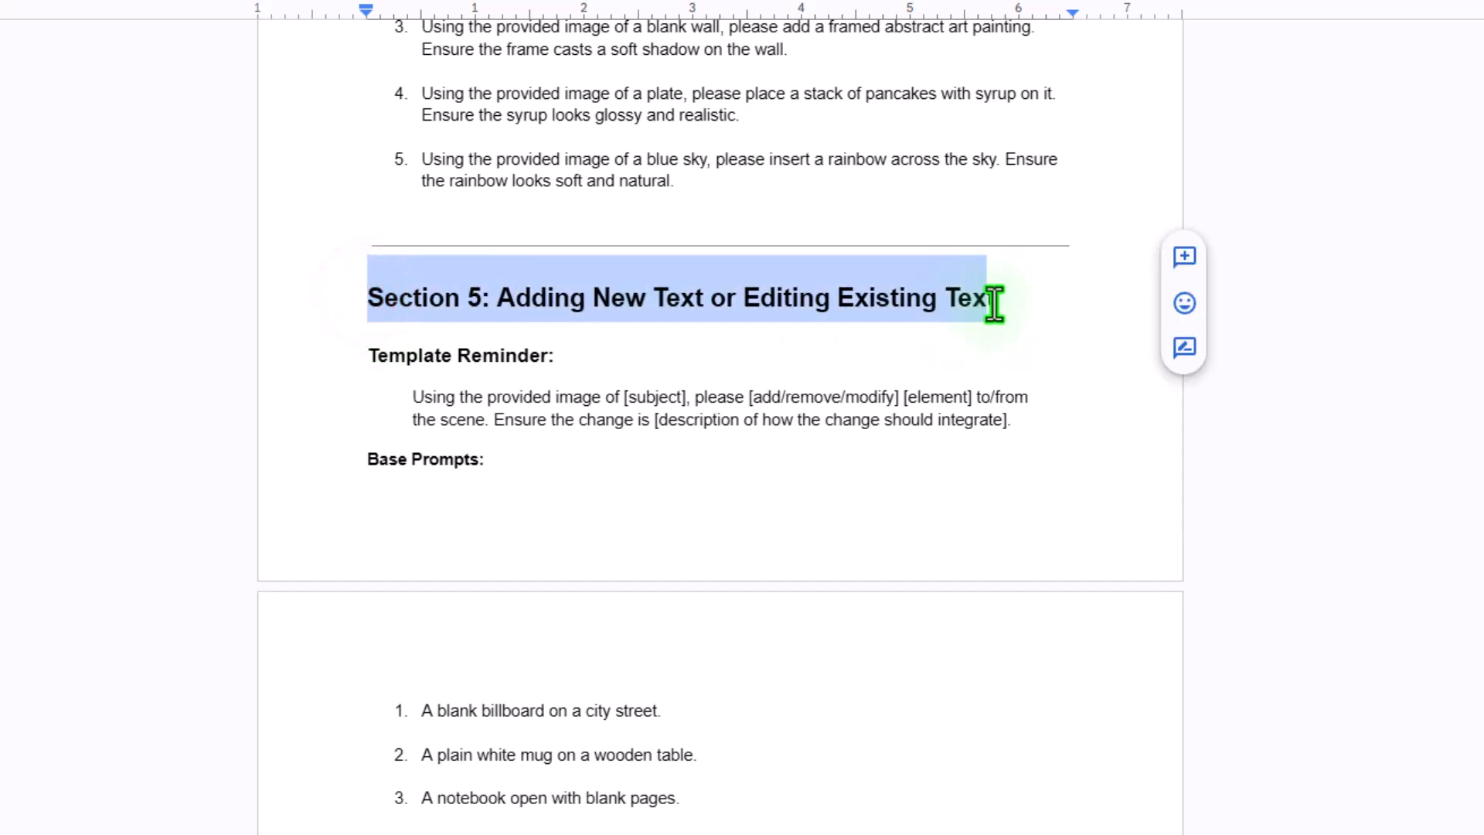
pyautogui.click(994, 307)
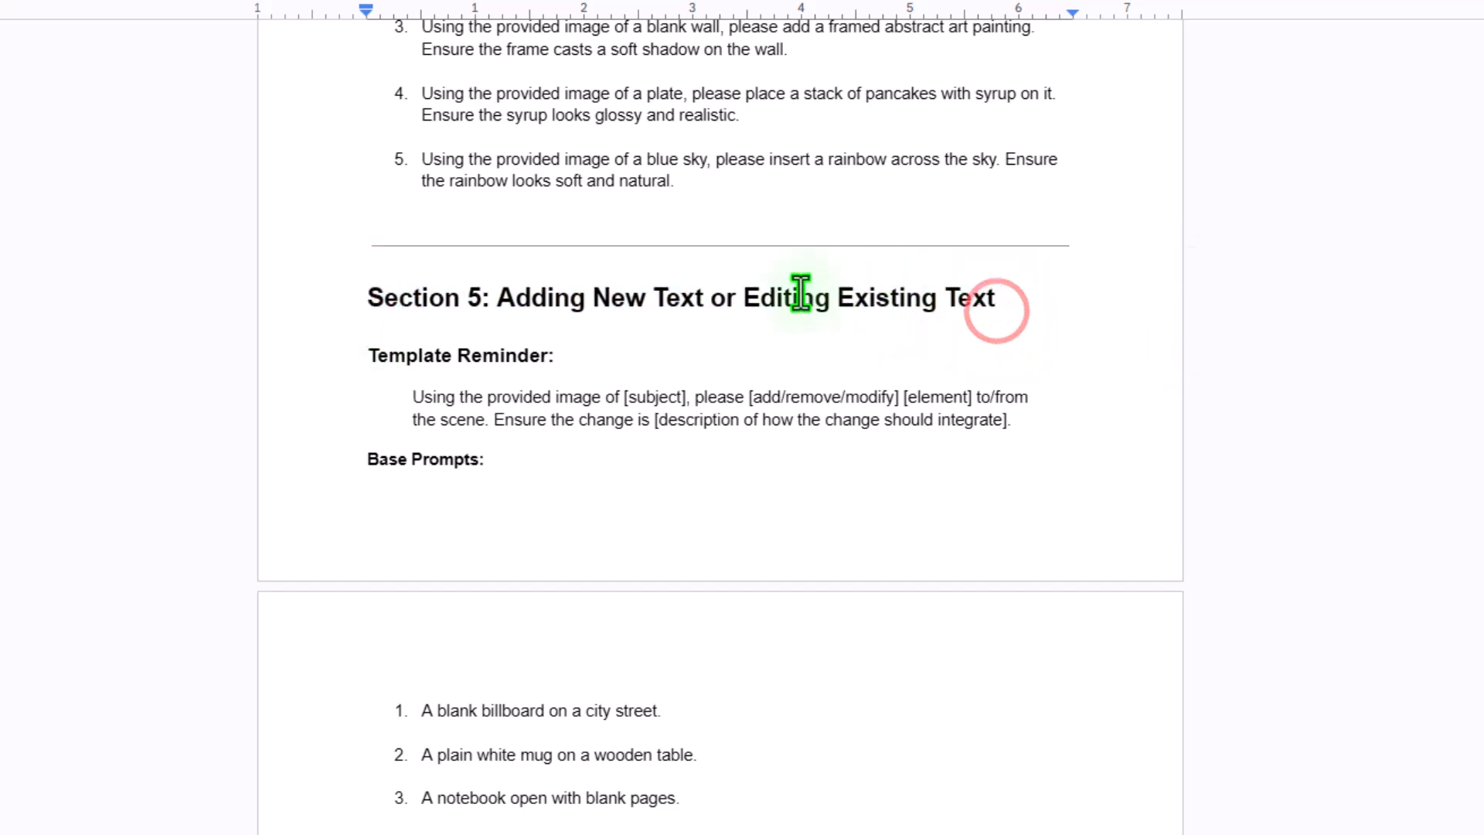
pyautogui.moveTo(745, 300); pyautogui.dragTo(998, 302)
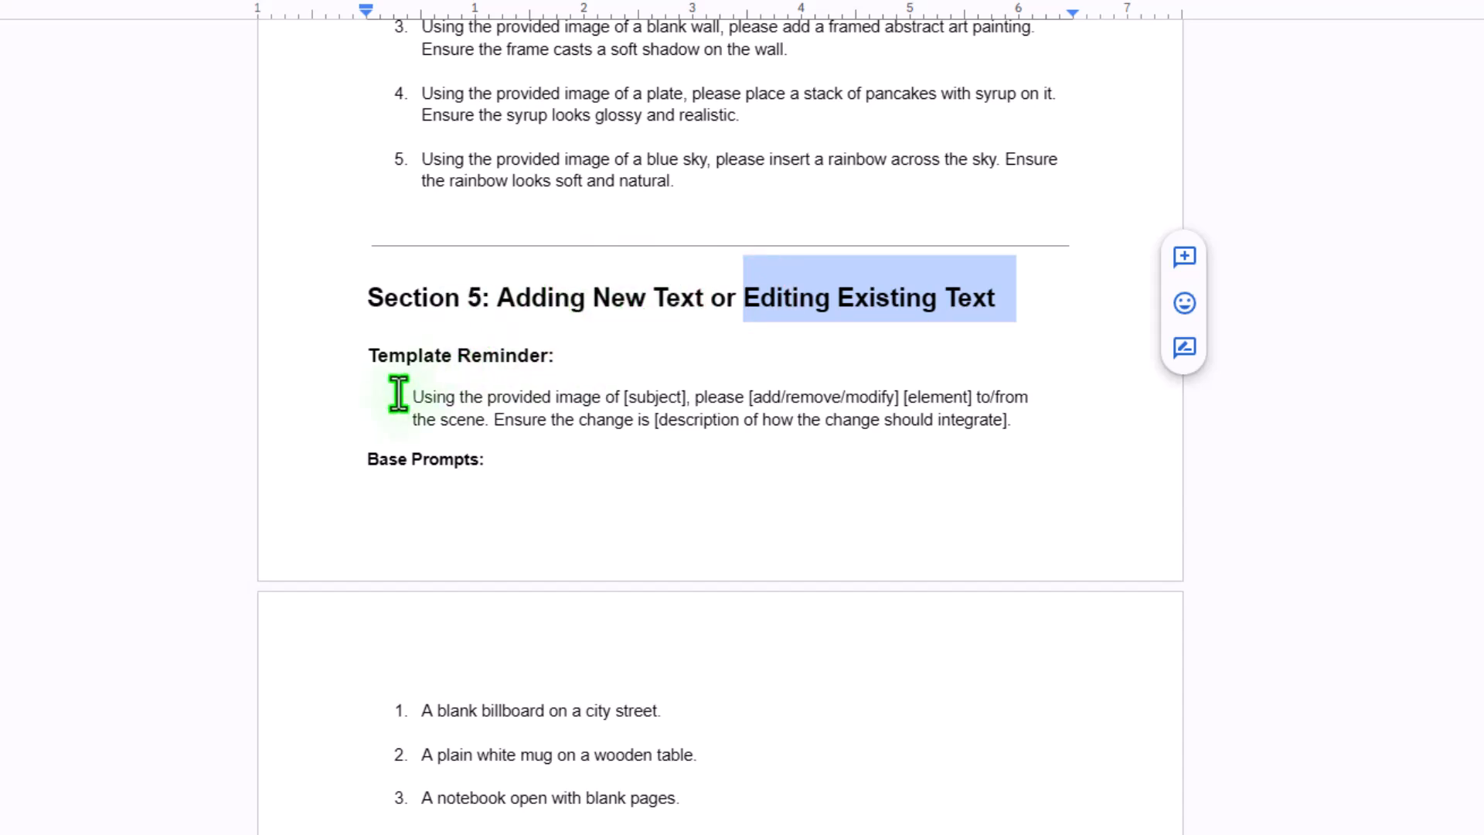
pyautogui.moveTo(369, 358); pyautogui.dragTo(1055, 419)
pyautogui.scroll(-5, 874, 429)
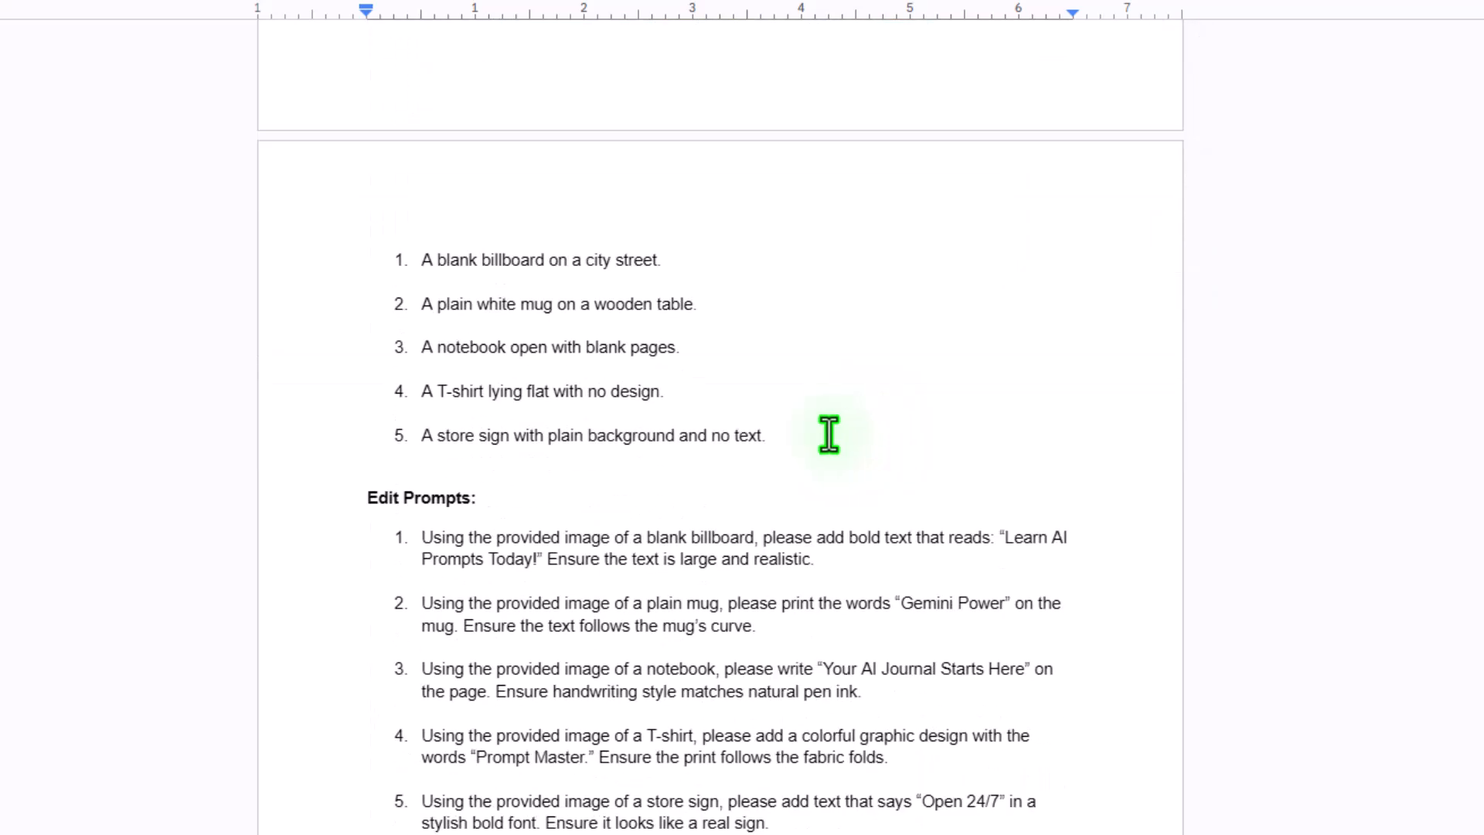
pyautogui.scroll(1, 456, 402)
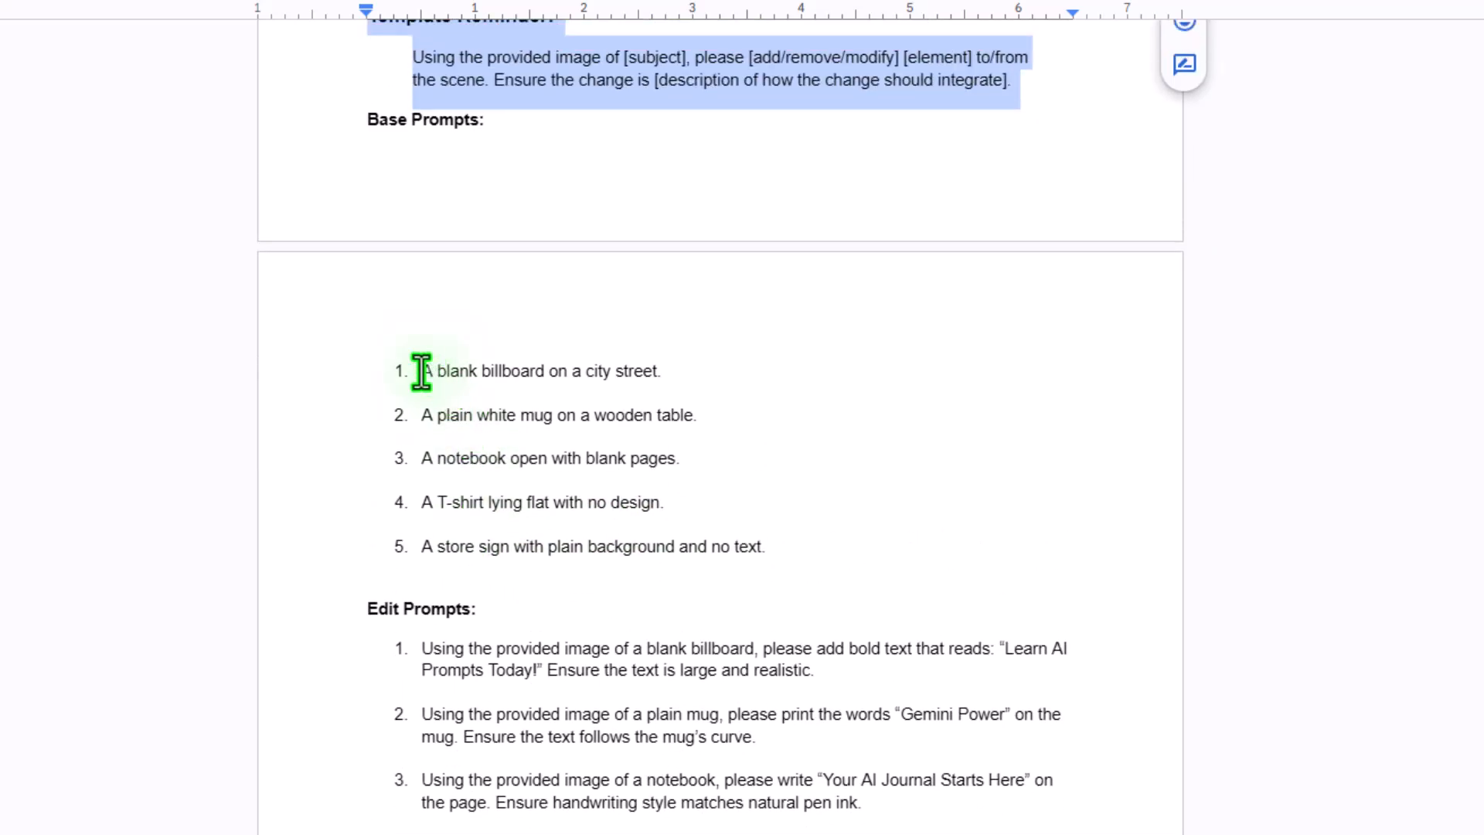
pyautogui.moveTo(421, 373); pyautogui.dragTo(658, 379)
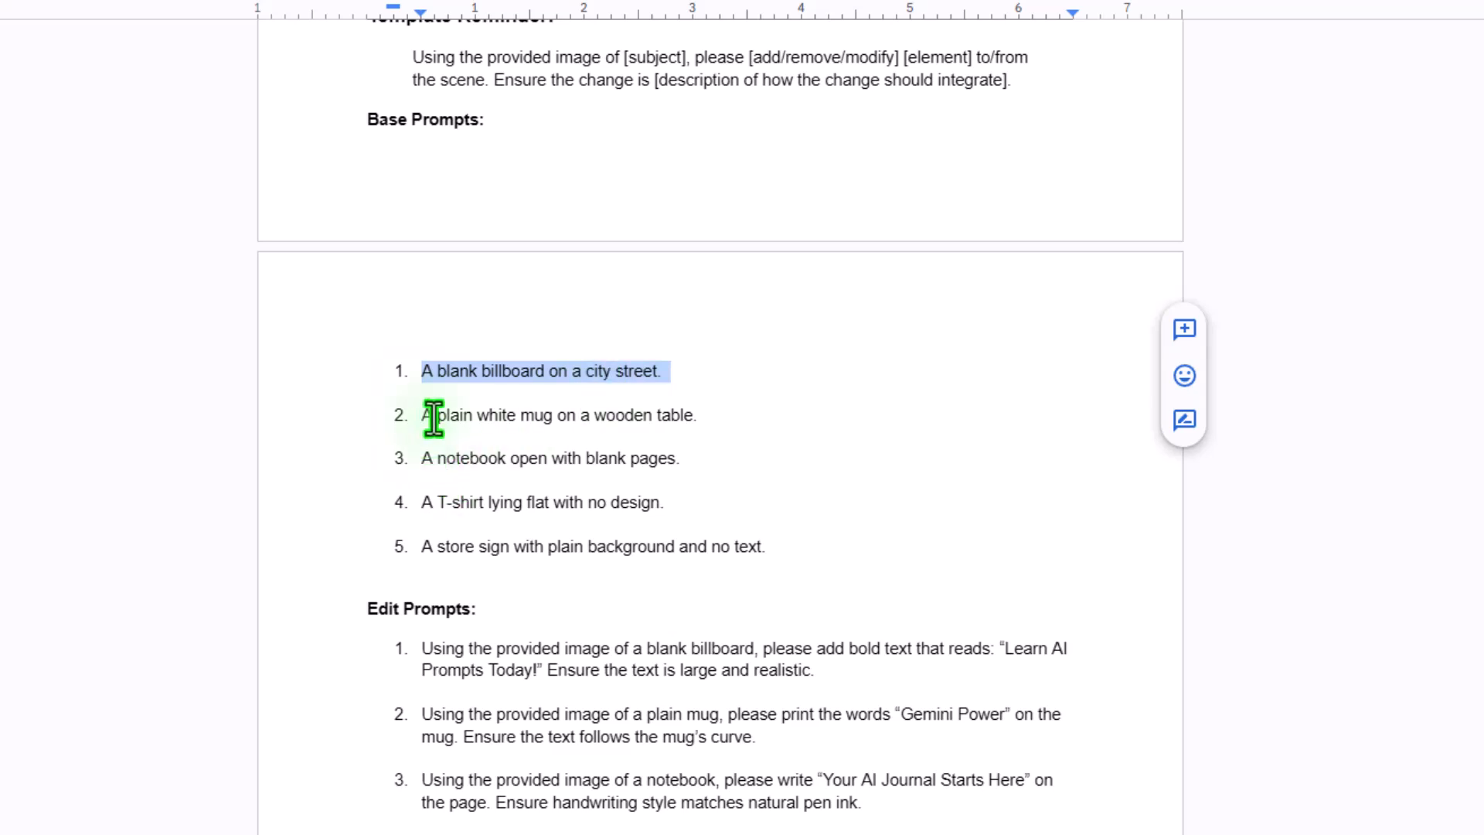
pyautogui.moveTo(421, 415); pyautogui.dragTo(702, 423)
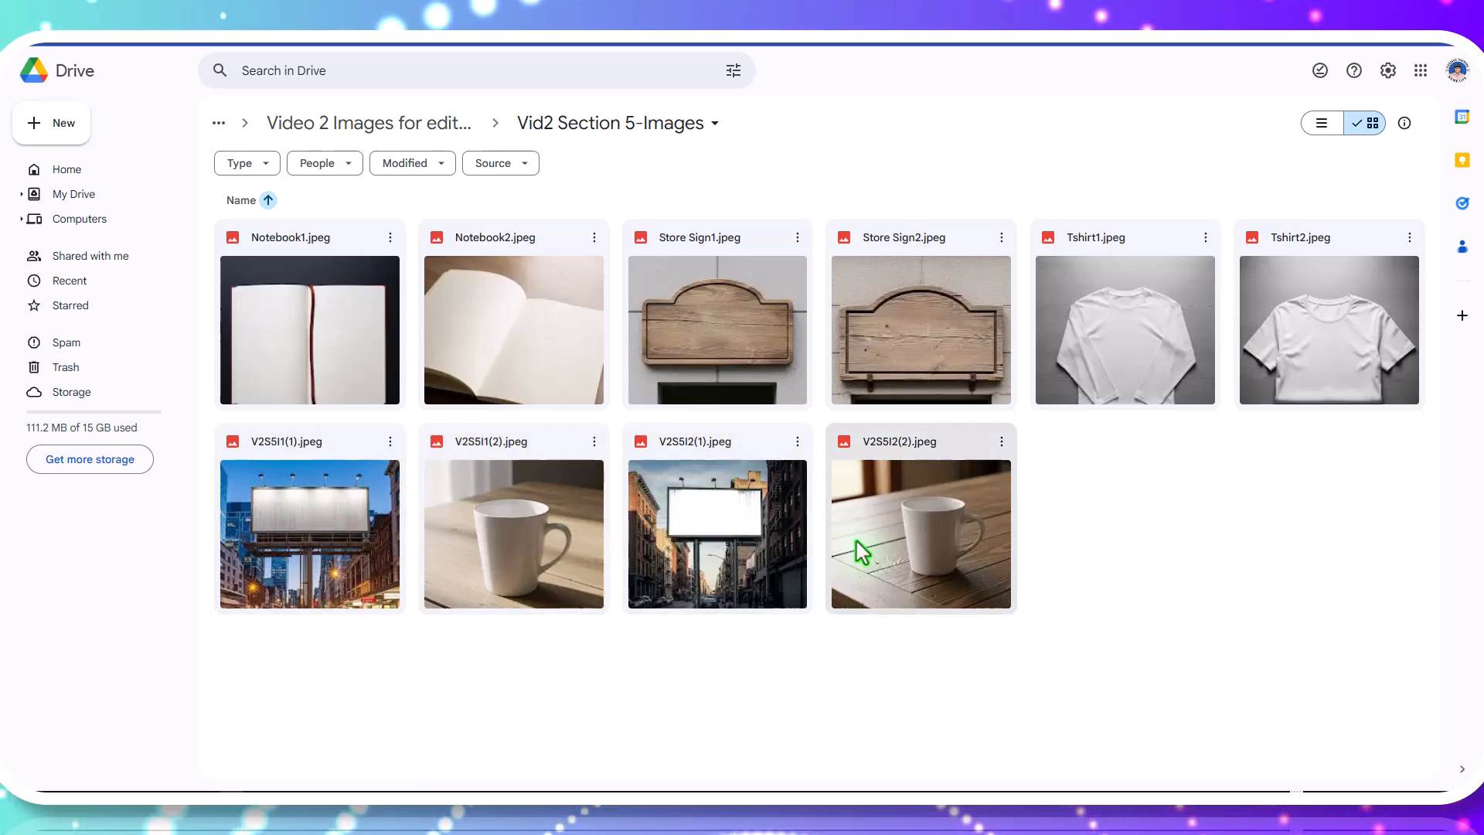
# Attach the billboard image V2S5I1(1).jpeg and run it with the document's Section 5 edit prompt 1 adding bold text "Learn AI Prompts Today!"
pyautogui.moveTo(309, 533); pyautogui.dragTo(456, 762)
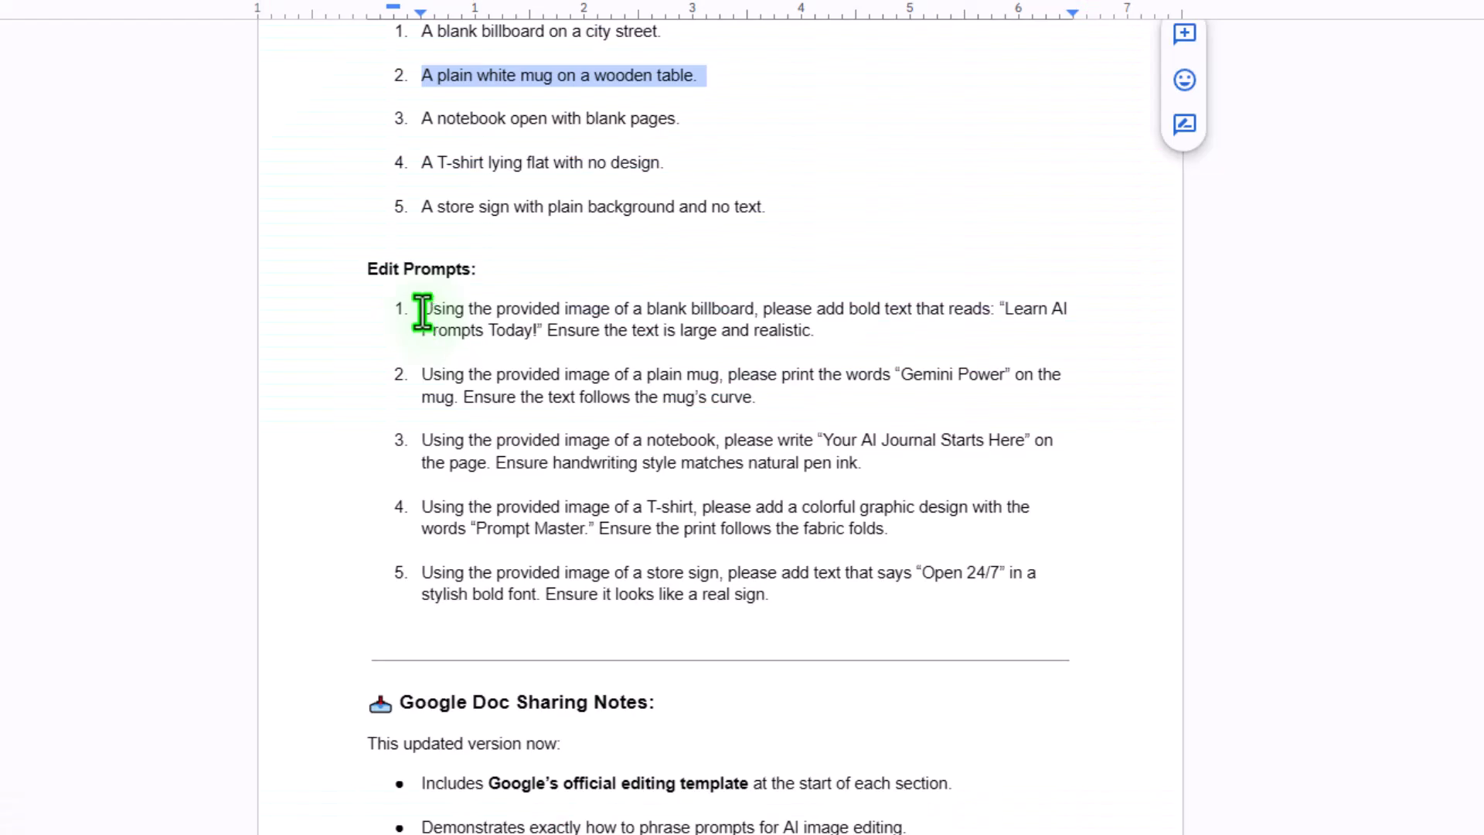
pyautogui.moveTo(420, 309); pyautogui.dragTo(794, 331)
pyautogui.rightClick(746, 332)
pyautogui.click(808, 333)
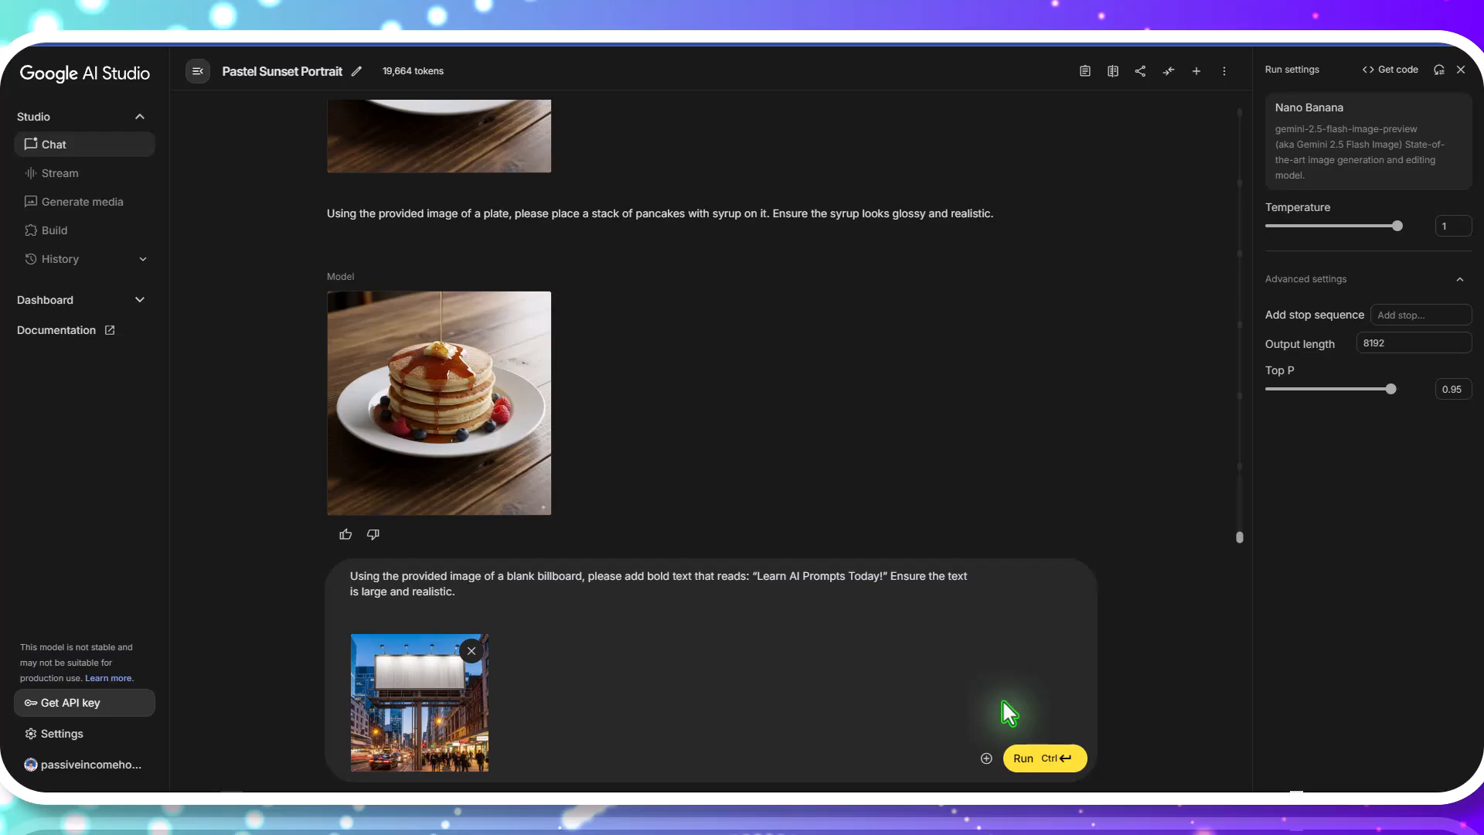
pyautogui.click(1035, 760)
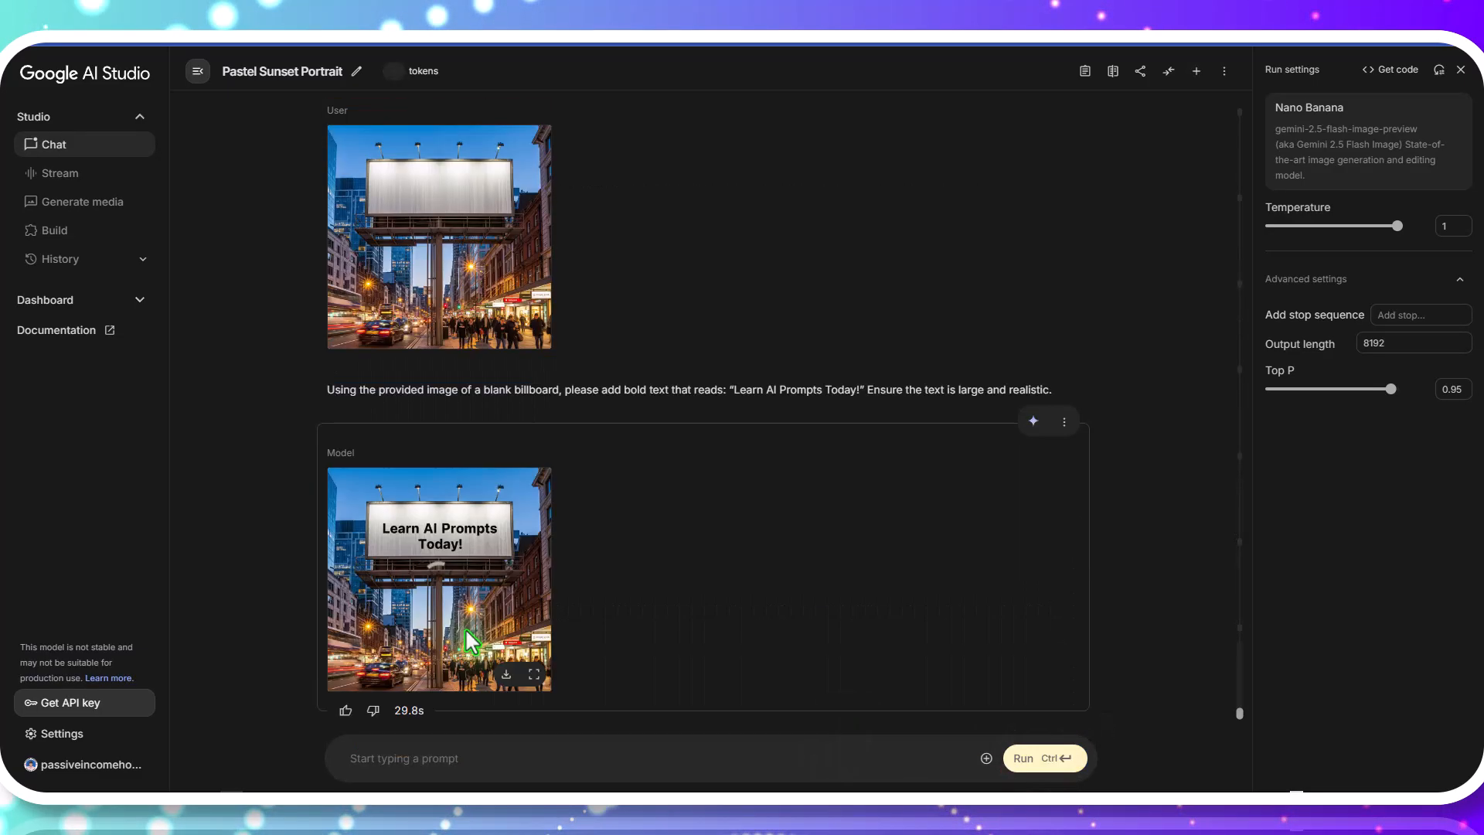
# Enlarge the generated billboard image and the original blank billboard image in turn to compare them
pyautogui.click(462, 629)
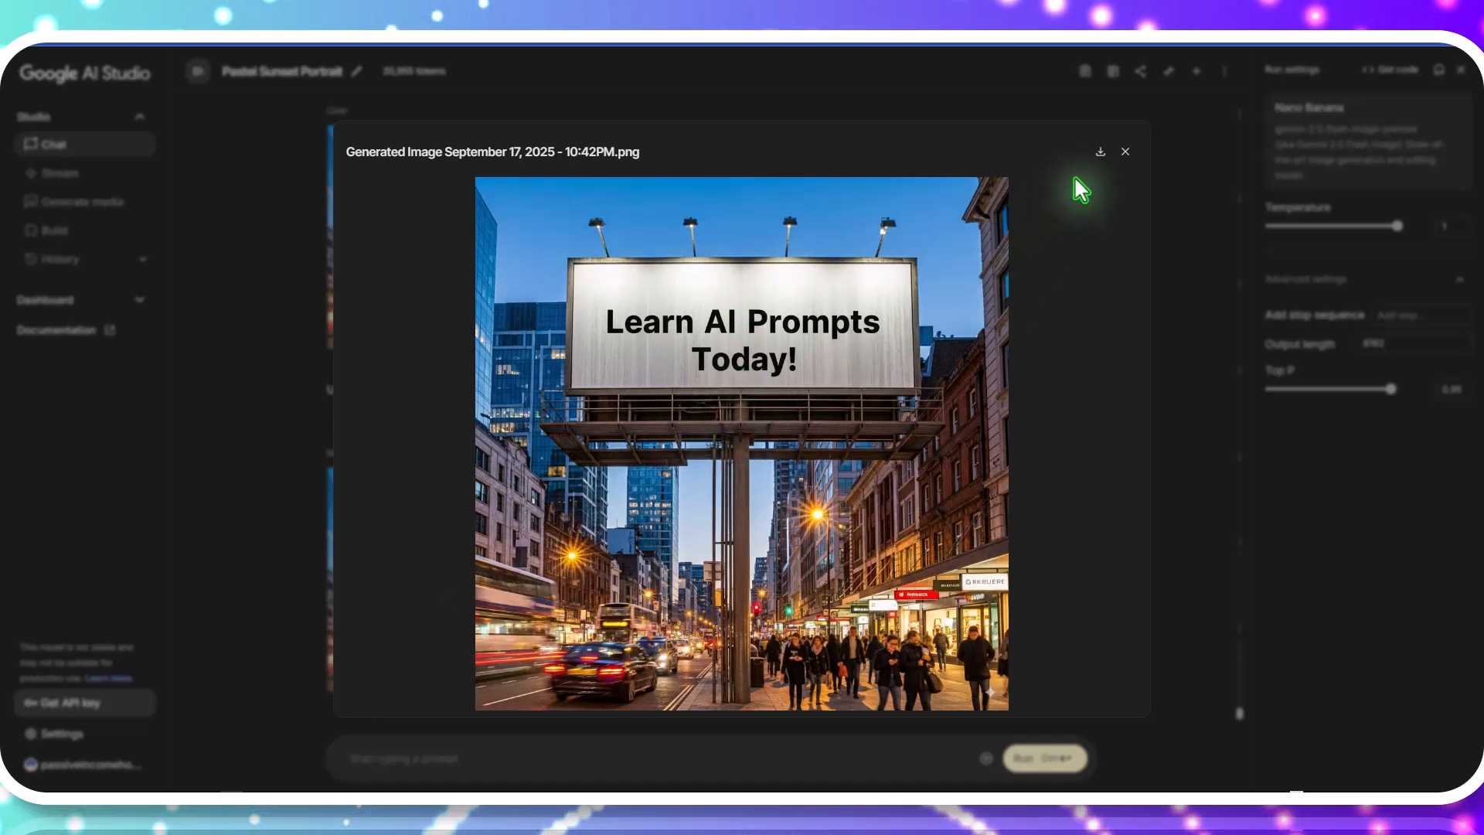
pyautogui.click(1125, 152)
pyautogui.click(490, 271)
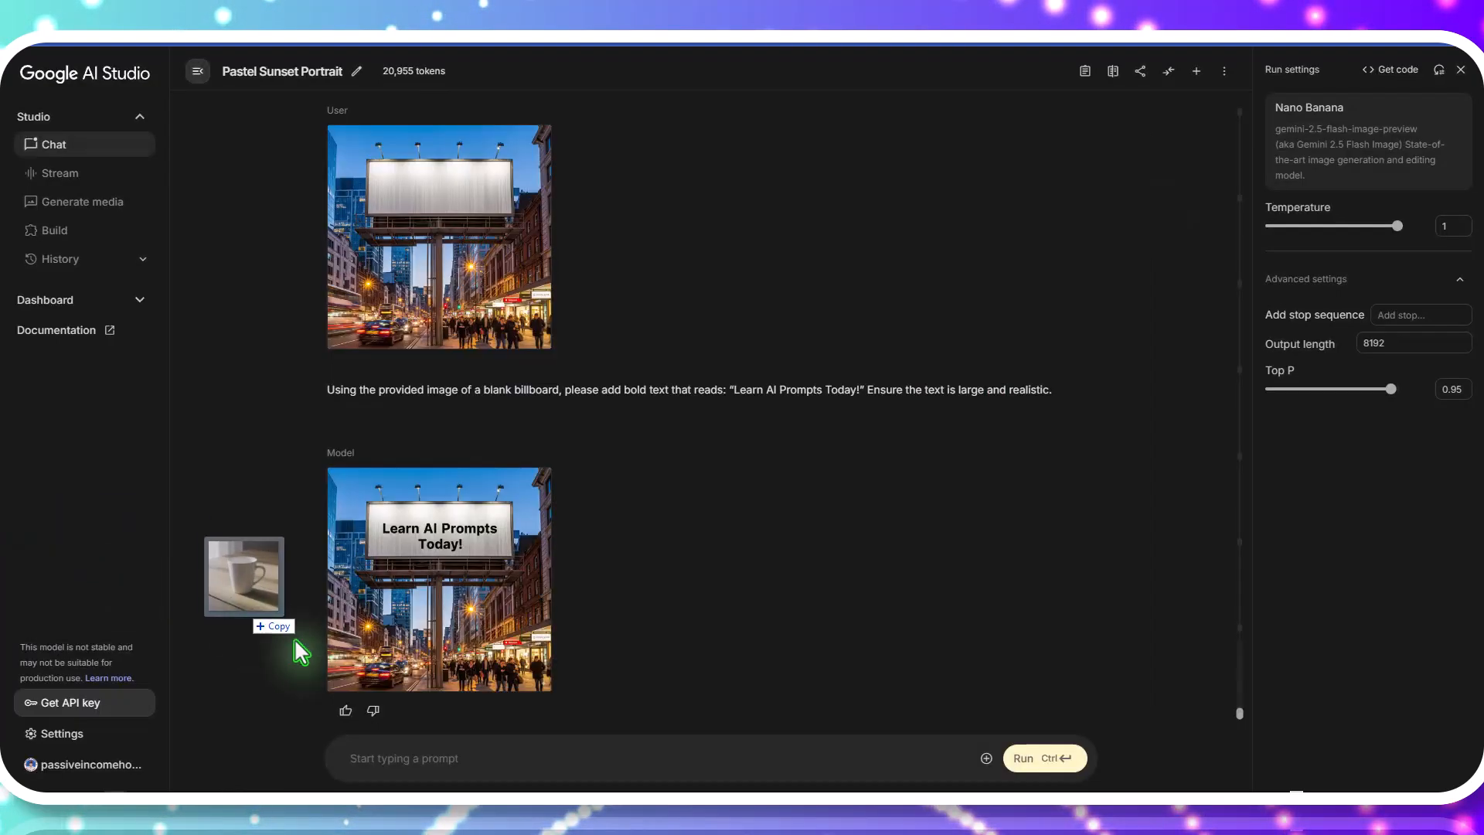
# Attach the mug image V2S5I1(2).jpeg and run it with the document's Section 5 edit prompt 2 printing "Gemini Power" on the mug
pyautogui.moveTo(294, 642); pyautogui.dragTo(402, 753)
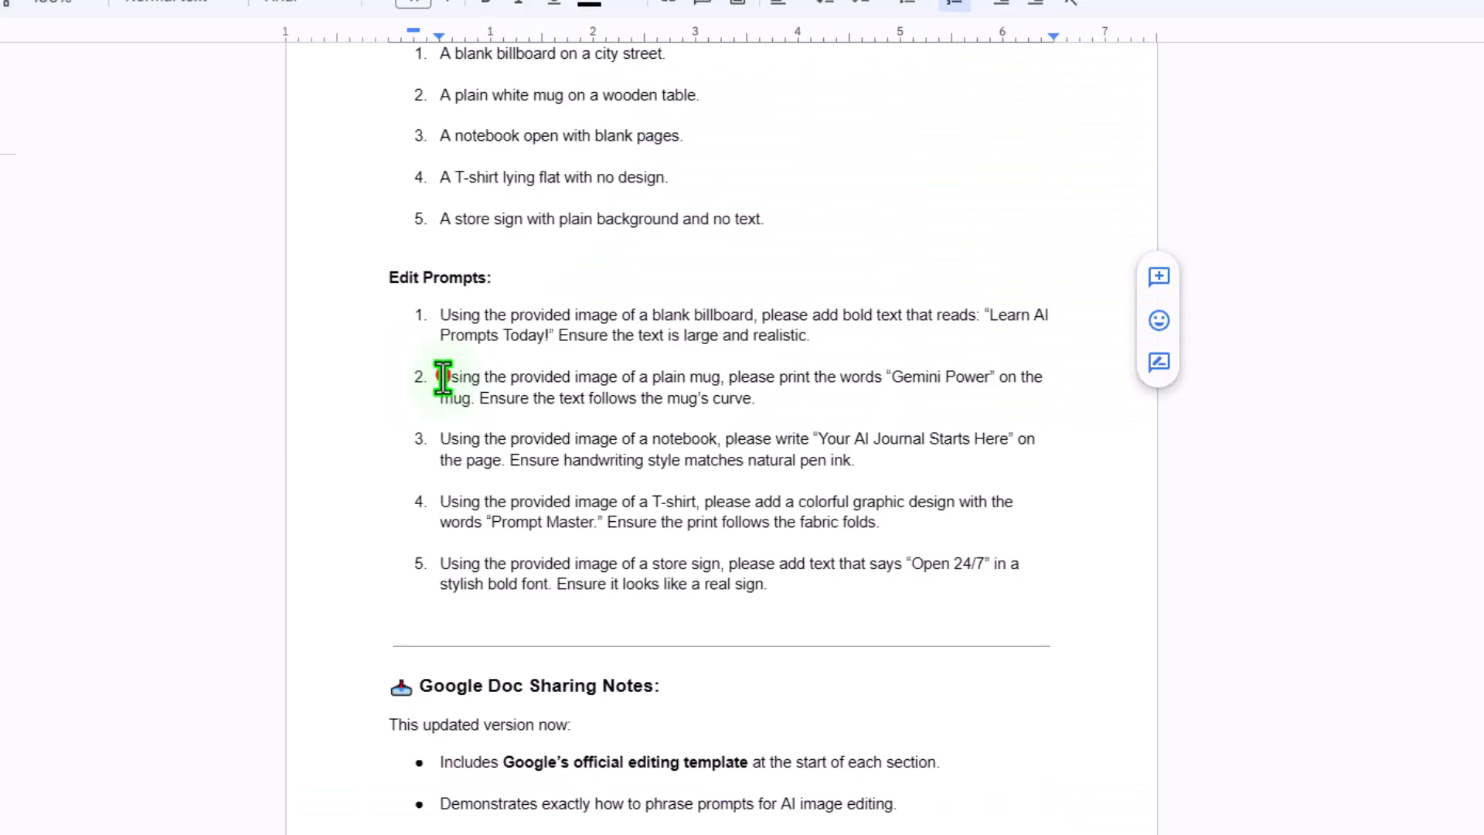
pyautogui.moveTo(442, 377); pyautogui.dragTo(762, 398)
pyautogui.rightClick(715, 398)
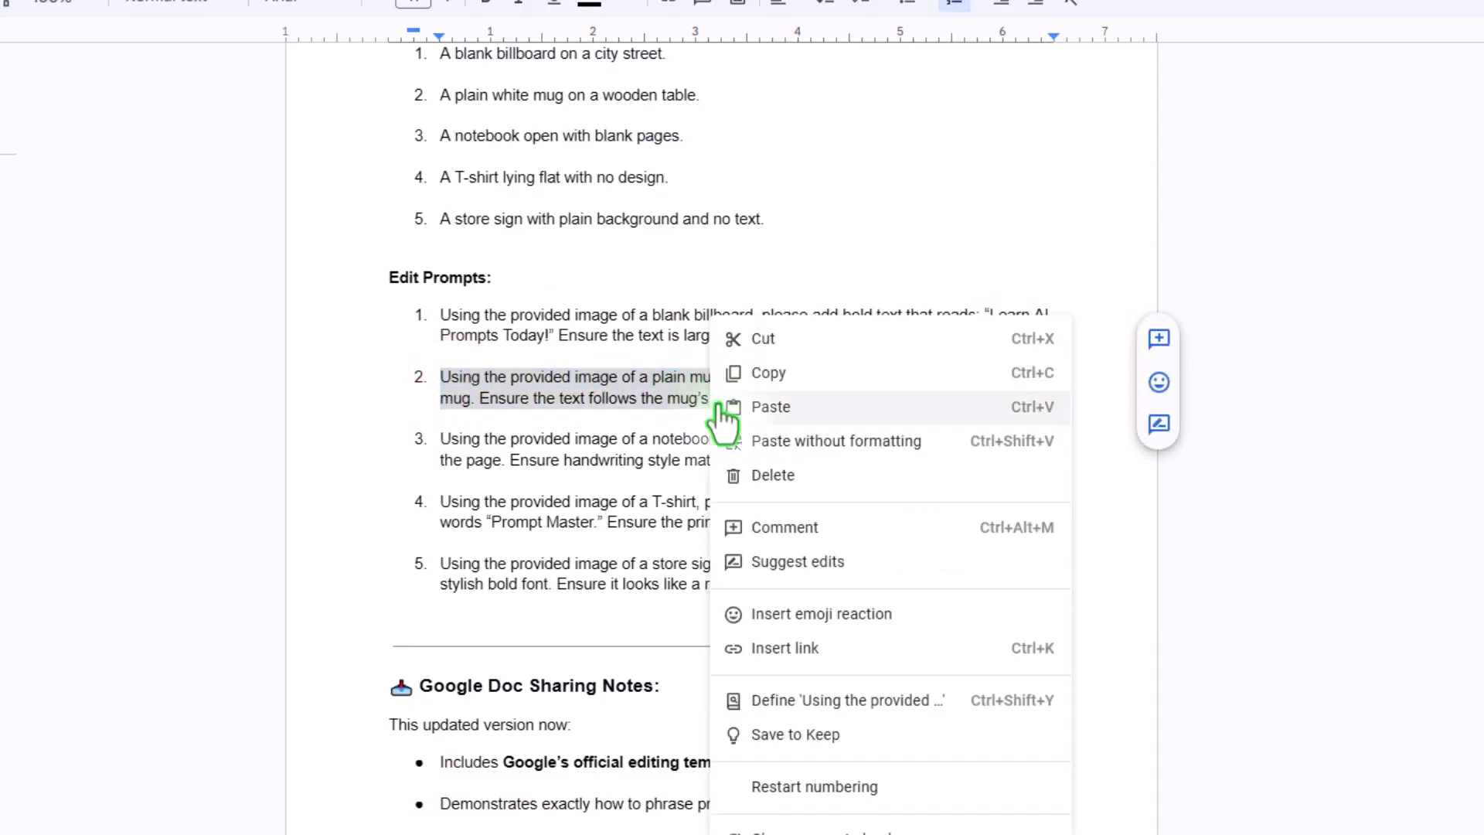
pyautogui.click(782, 371)
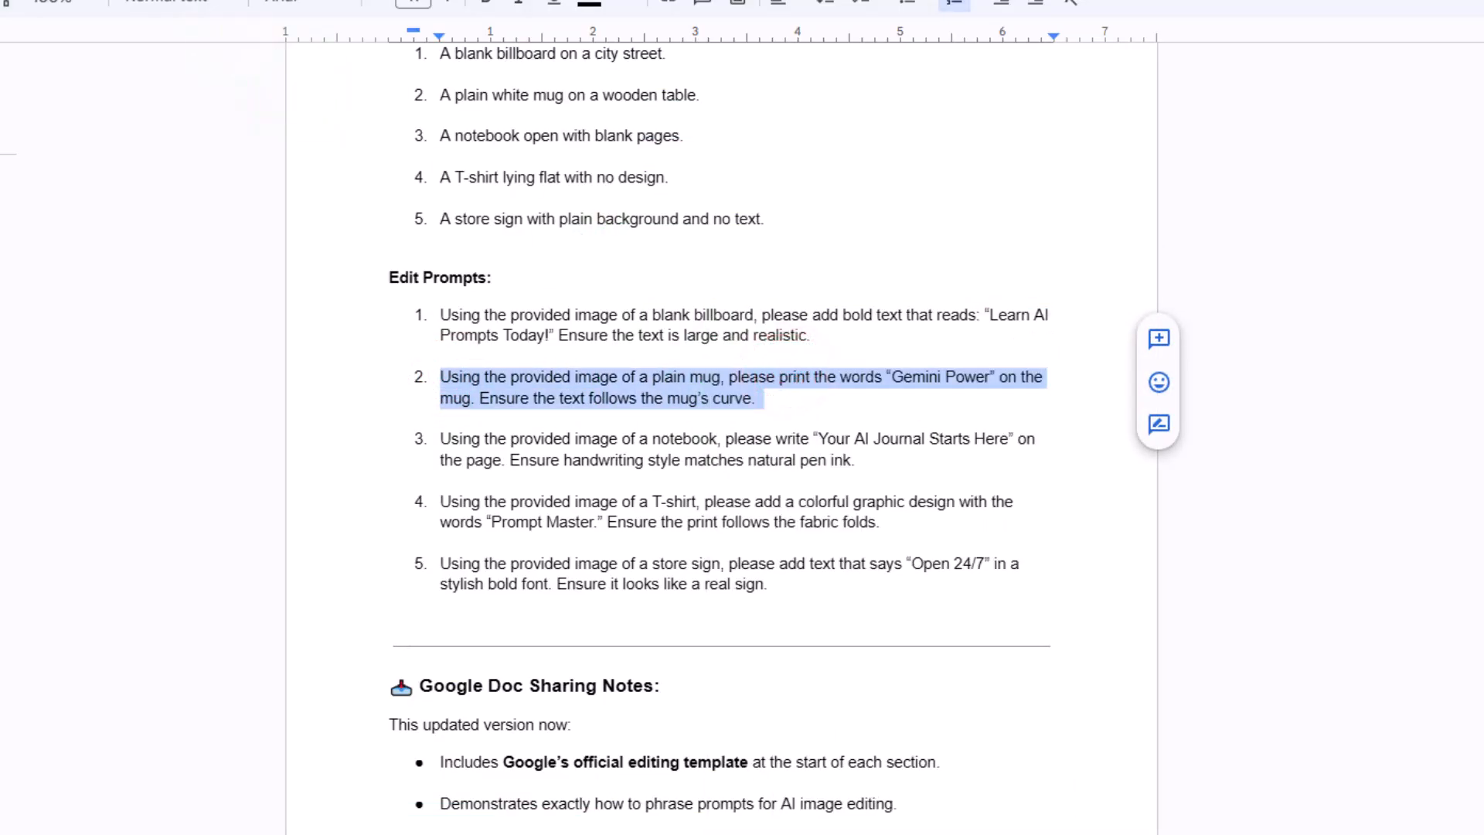
pyautogui.hotkey('ctrl', 'v')
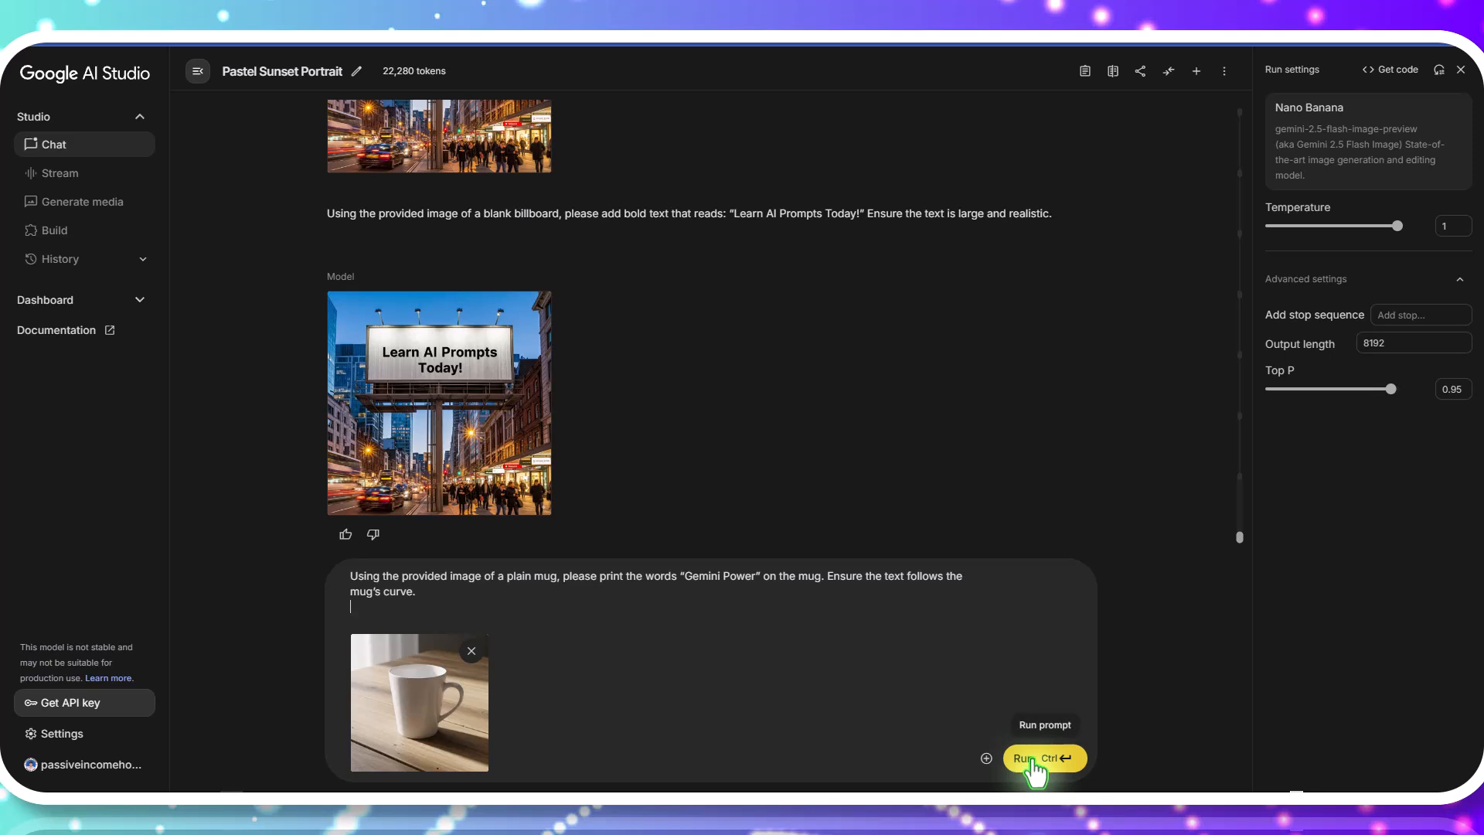
pyautogui.click(1030, 759)
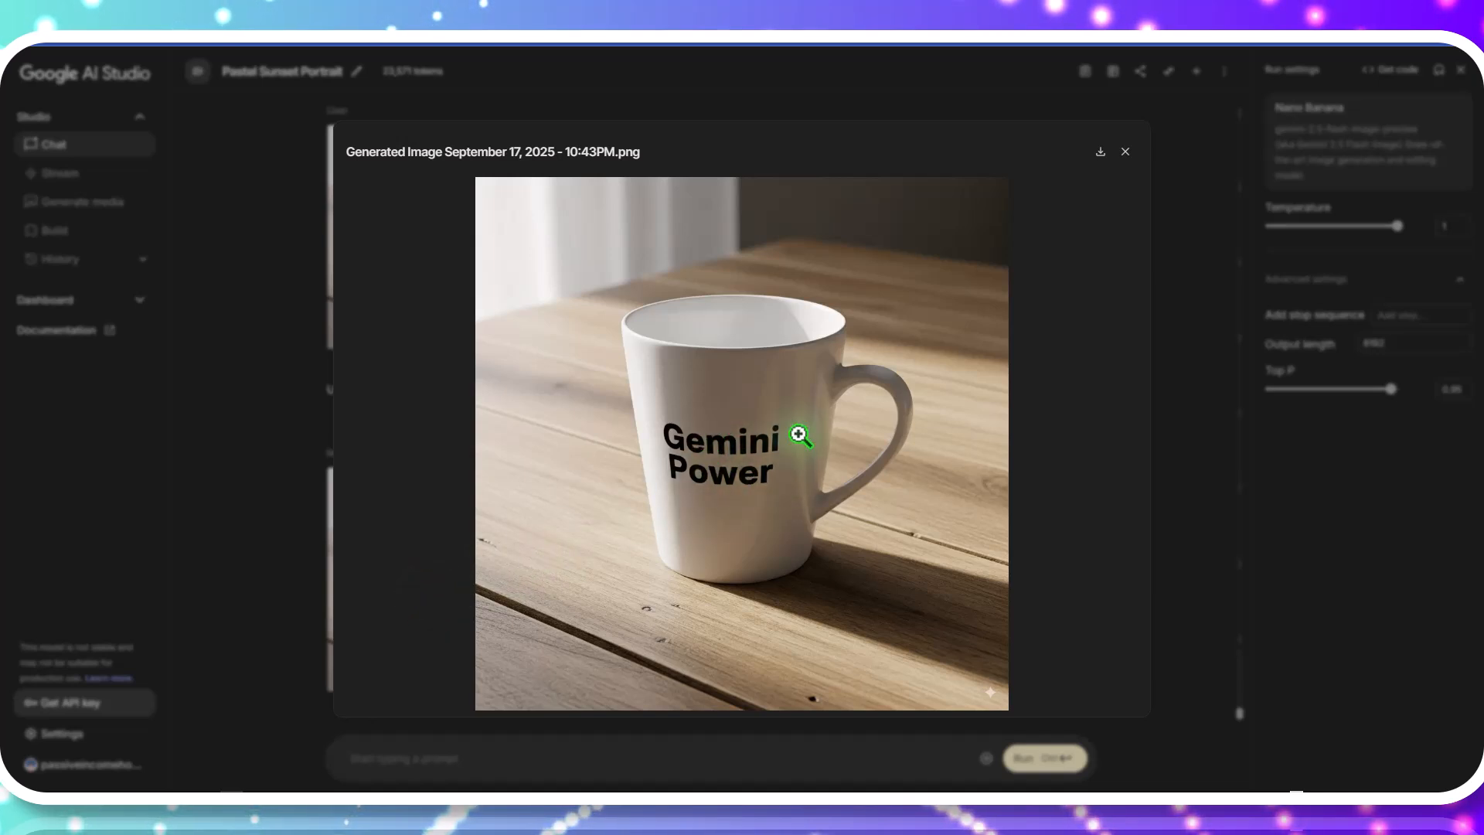
# Close the enlarged generated mug image and enlarge the original plain mug image for comparison
pyautogui.click(1183, 254)
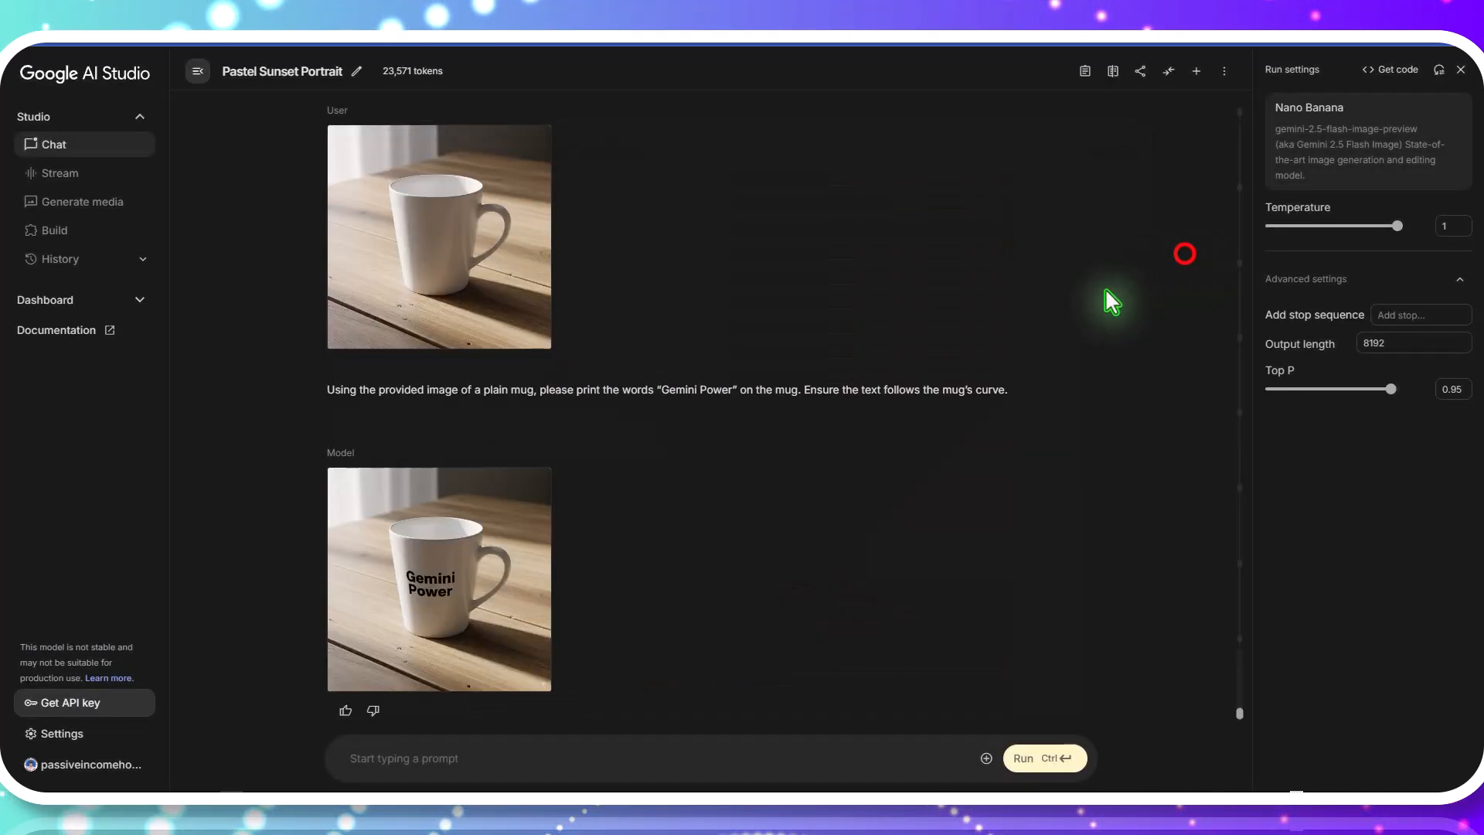
pyautogui.click(473, 281)
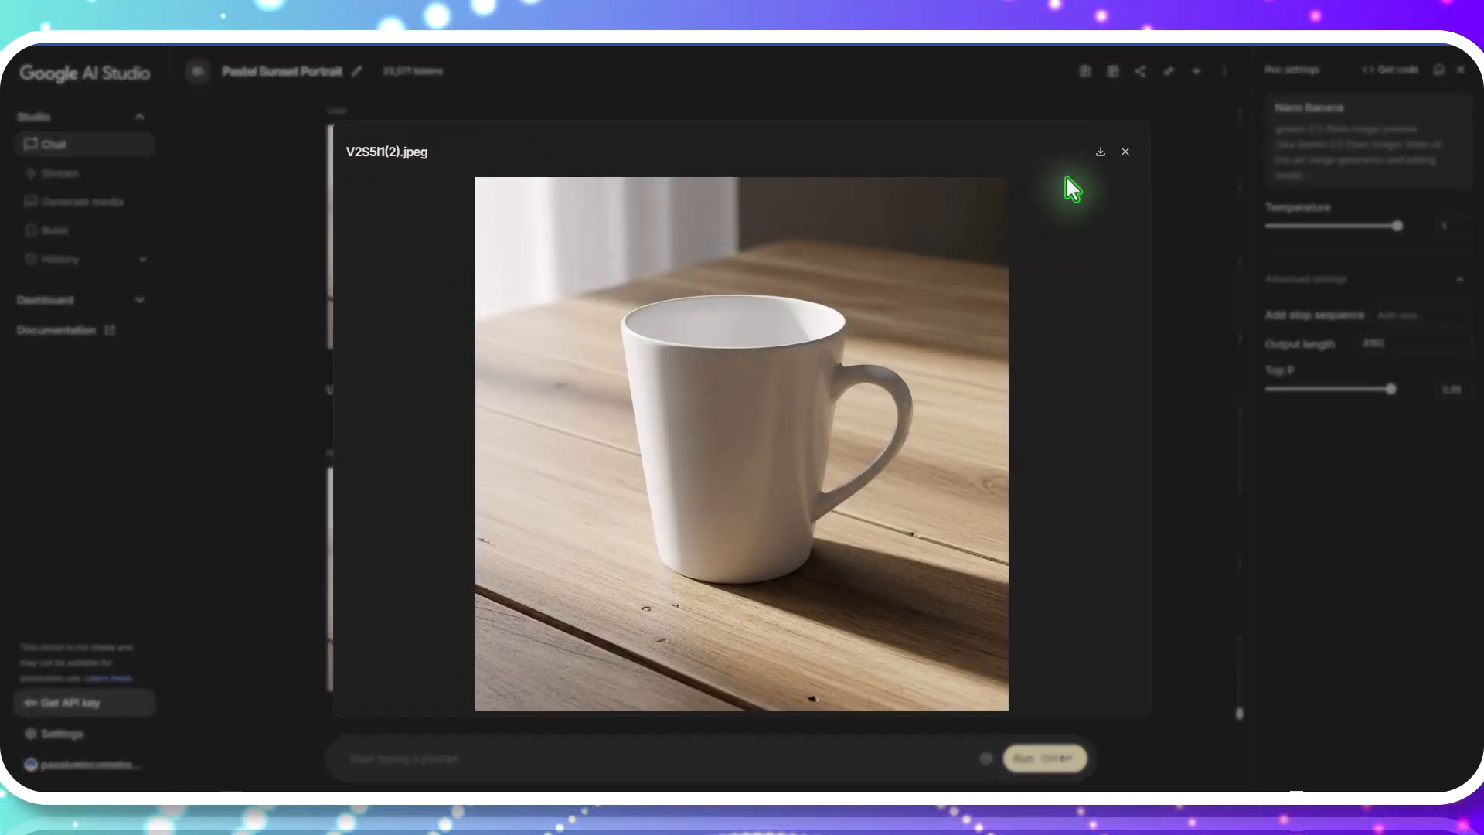
# Close the enlarged plain mug image and download the generated mug image with the "Gemini Power" text
pyautogui.click(1125, 152)
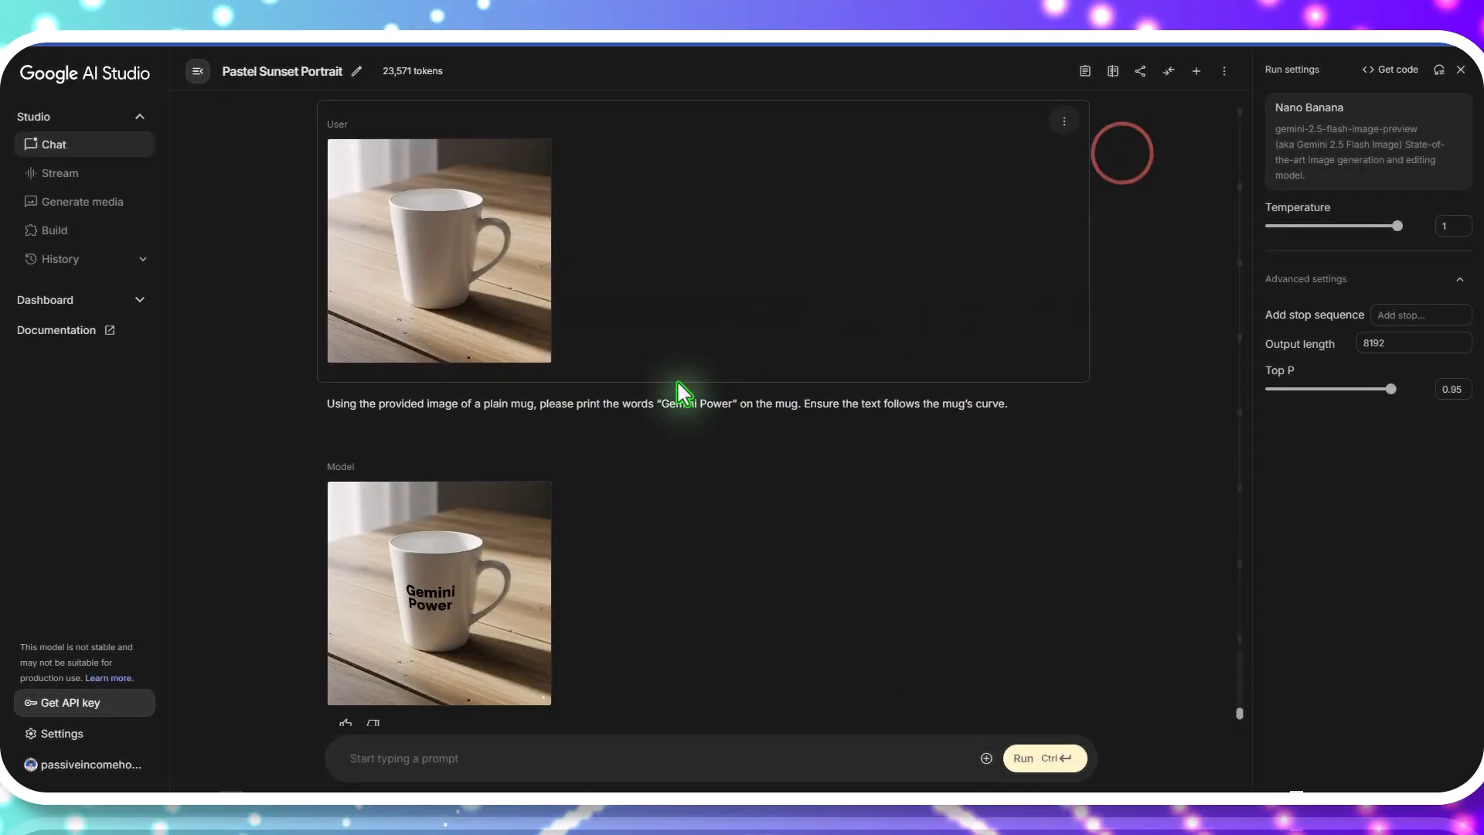
pyautogui.scroll(-1, 398, 663)
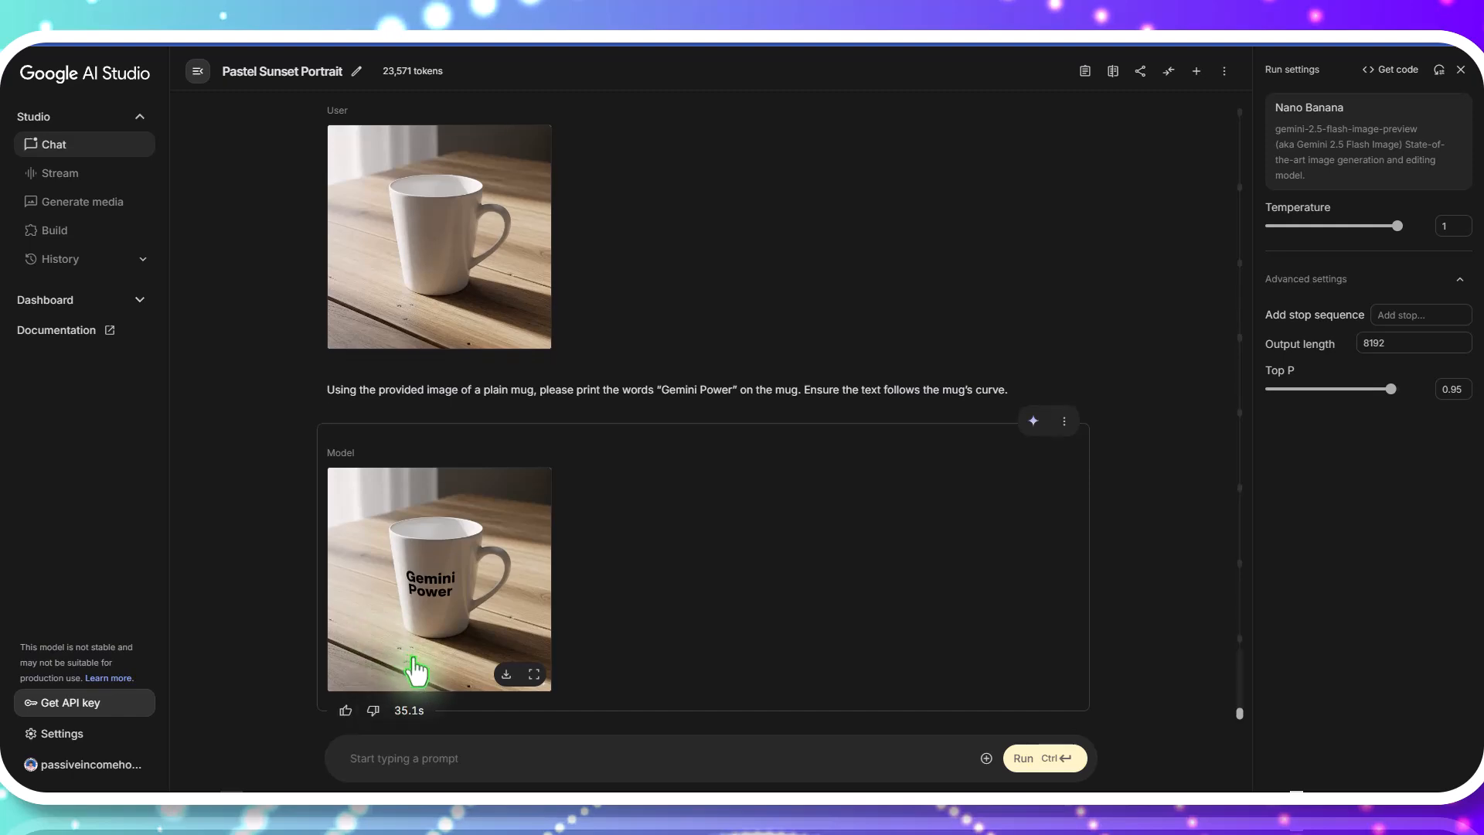
pyautogui.click(505, 677)
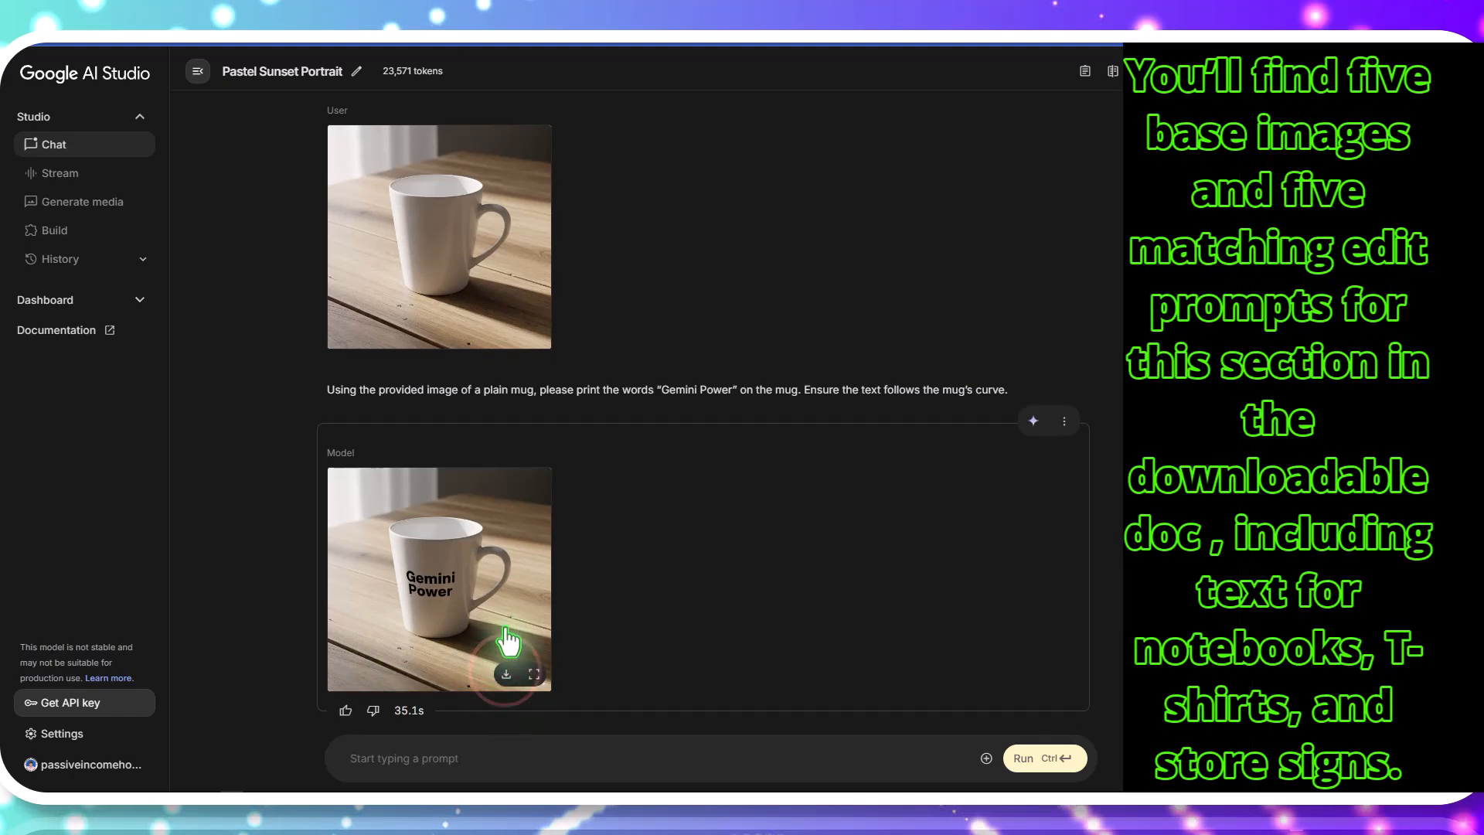
# Review the chat's earlier edit prompts, source images and generated results, from the pastel portrait through to the mug
pyautogui.scroll(20, 610, 599)
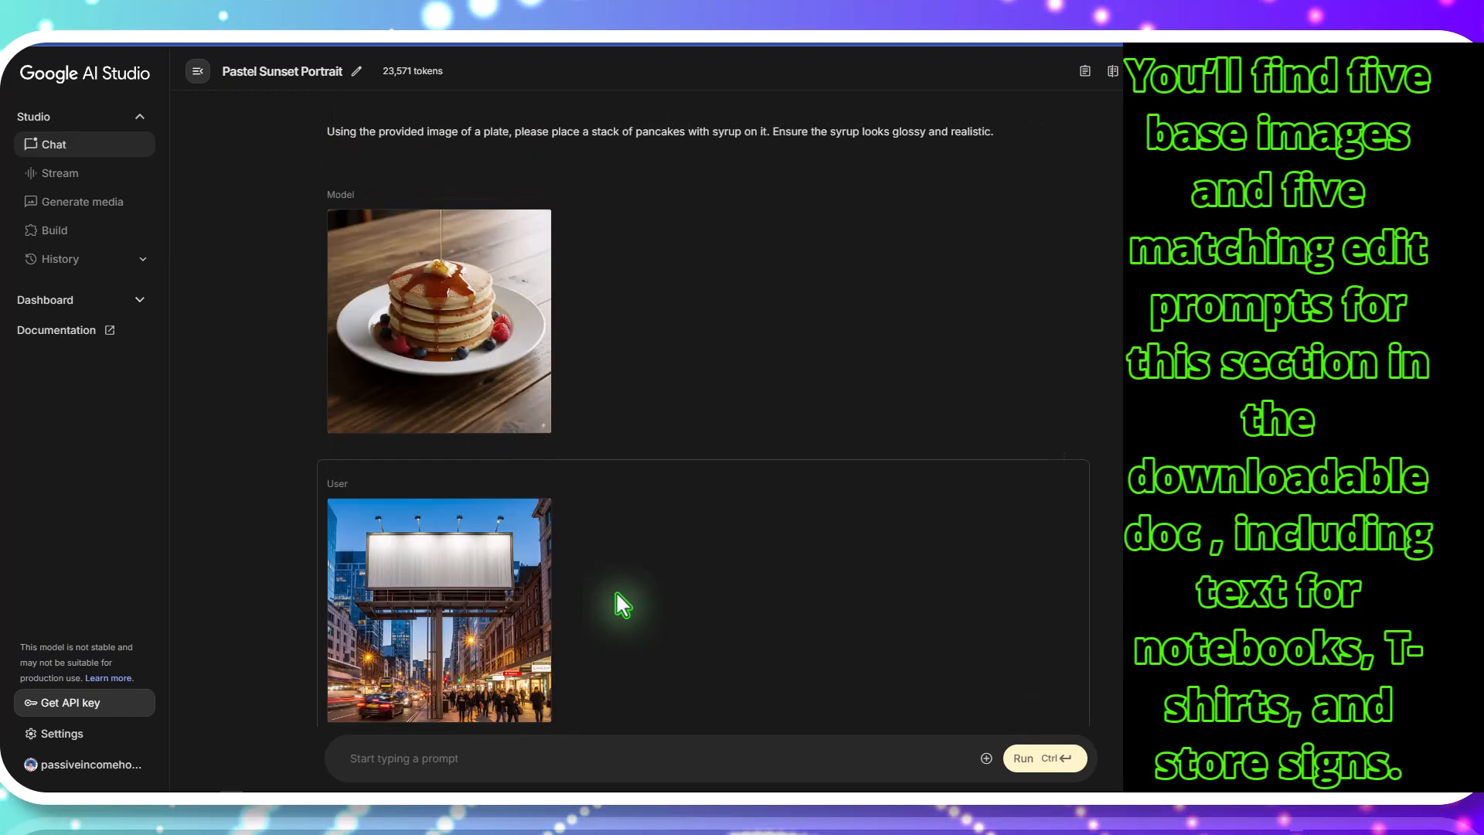
pyautogui.scroll(20, 623, 605)
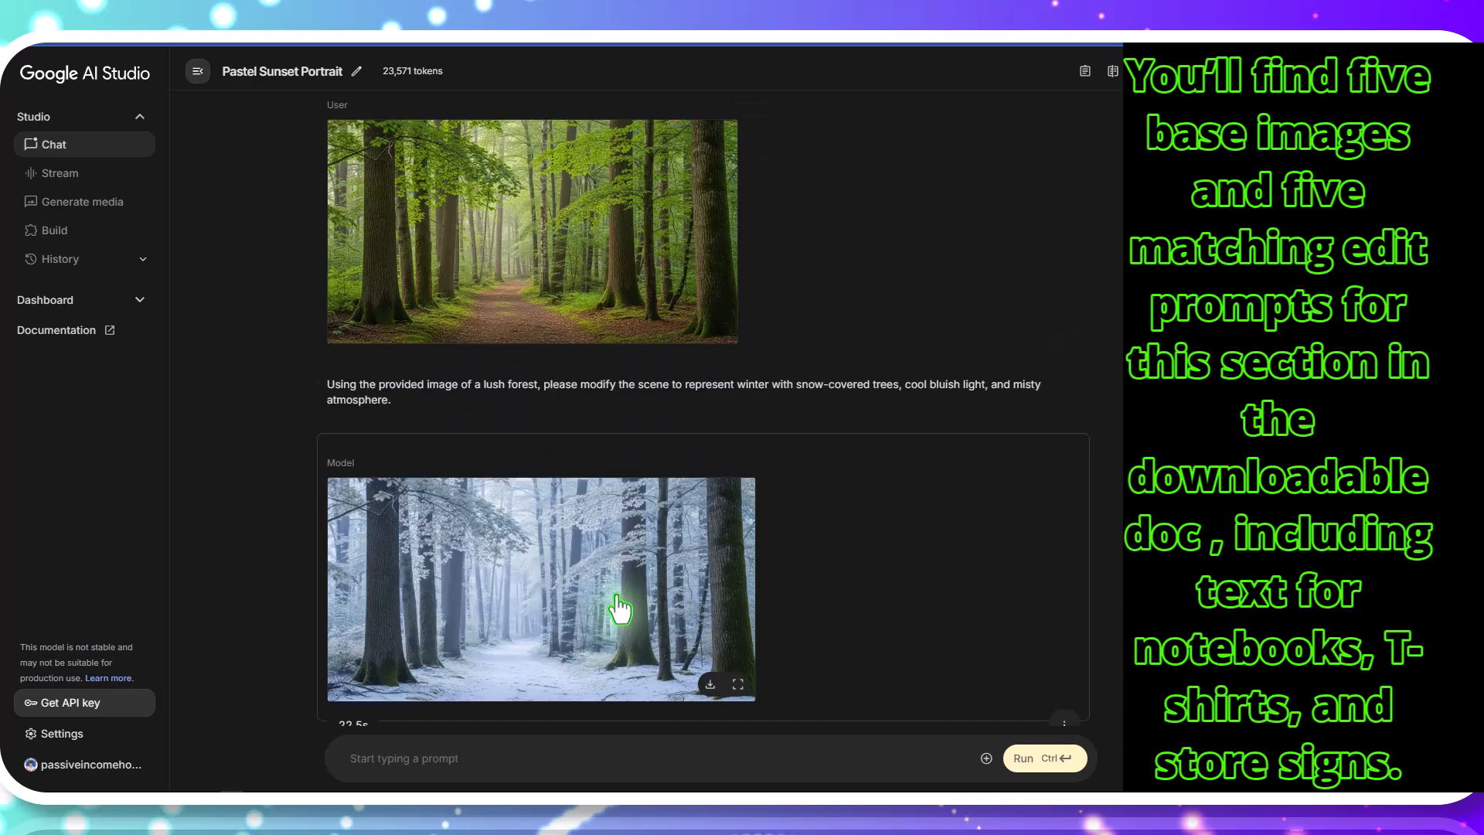
pyautogui.scroll(20, 618, 608)
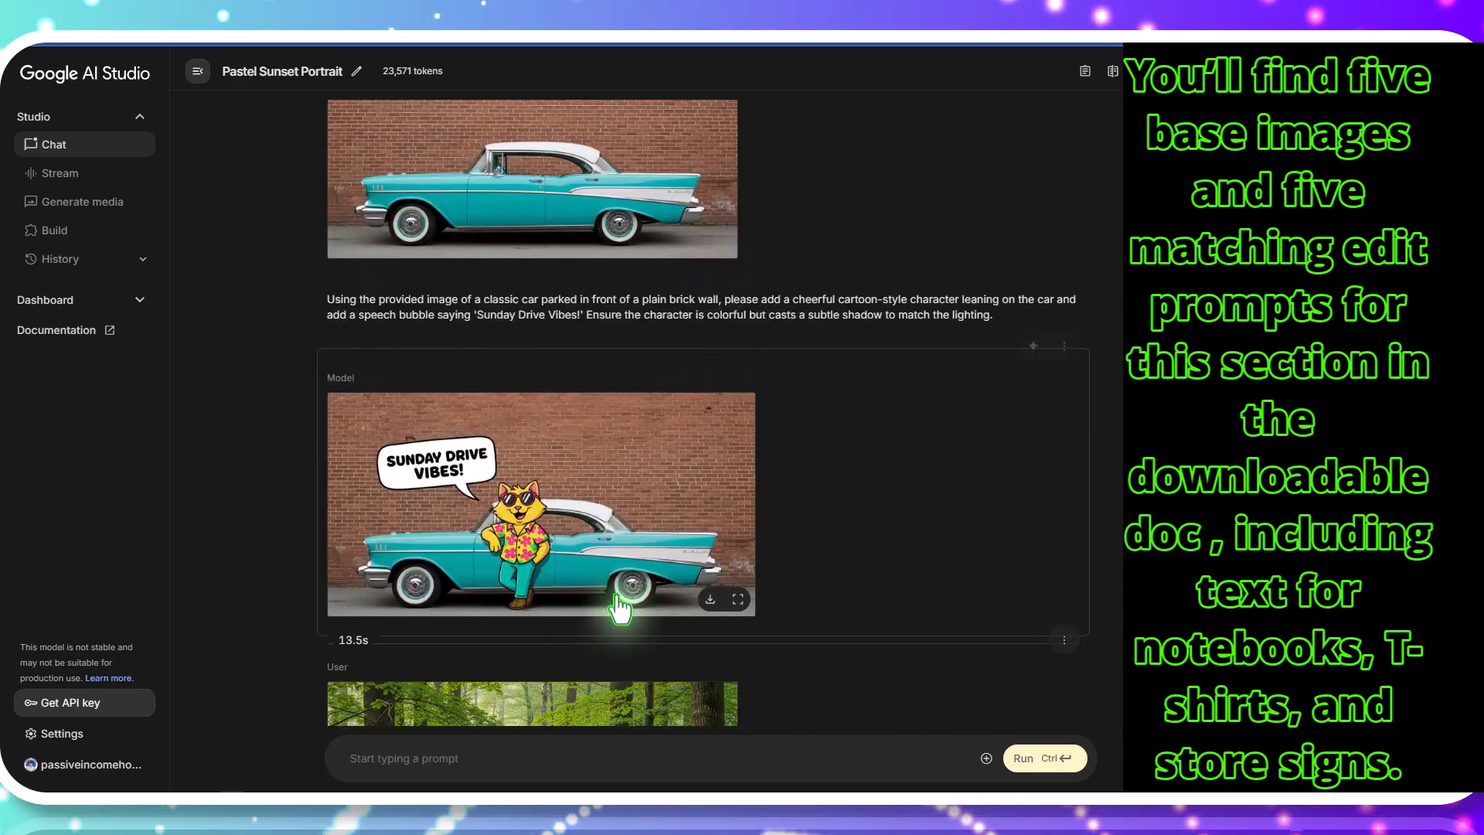
pyautogui.scroll(6, 615, 591)
pyautogui.scroll(-7, 614, 588)
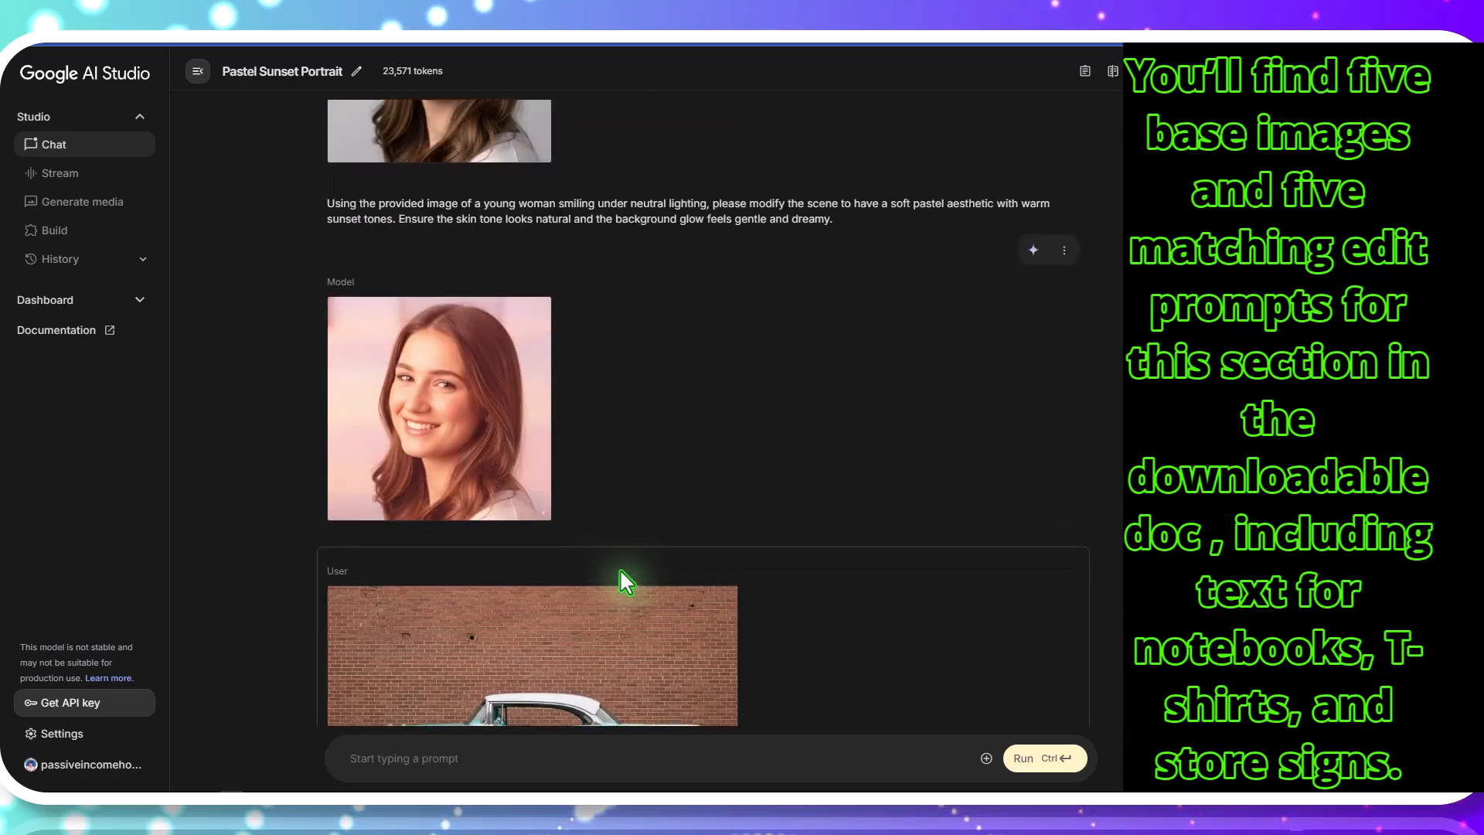
pyautogui.scroll(-12, 622, 589)
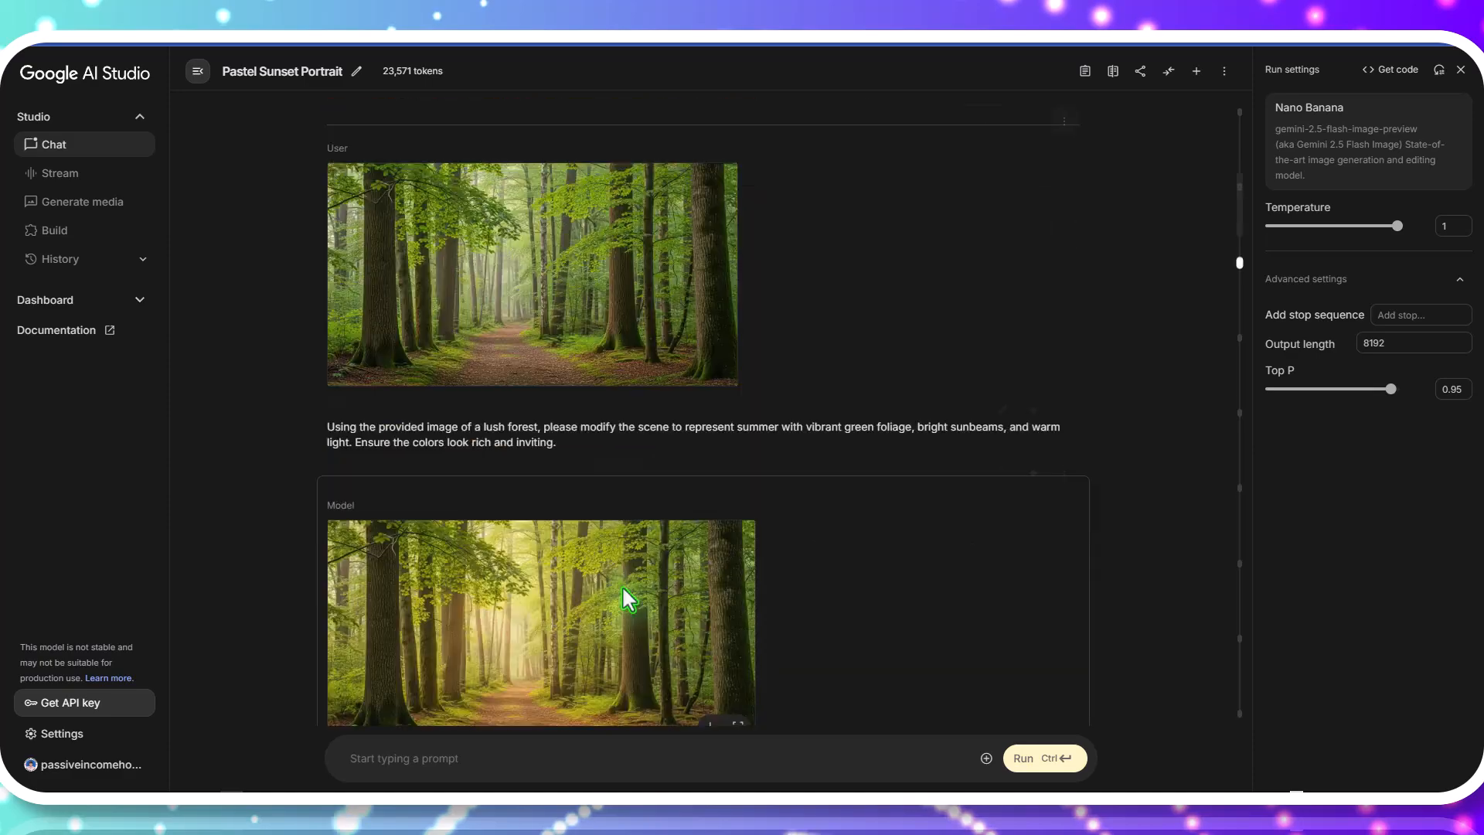
pyautogui.scroll(-12, 624, 602)
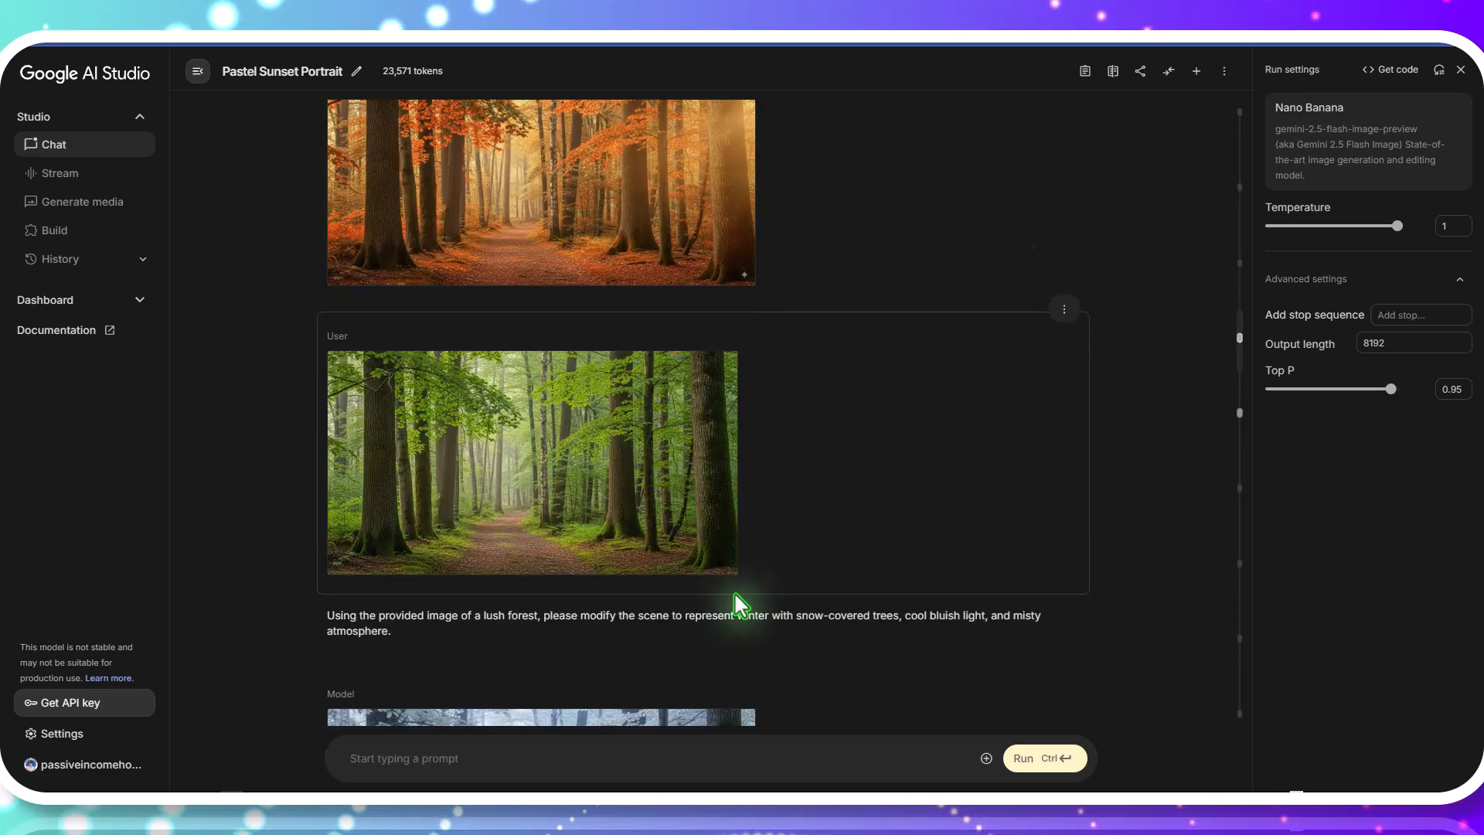
pyautogui.scroll(-15, 739, 610)
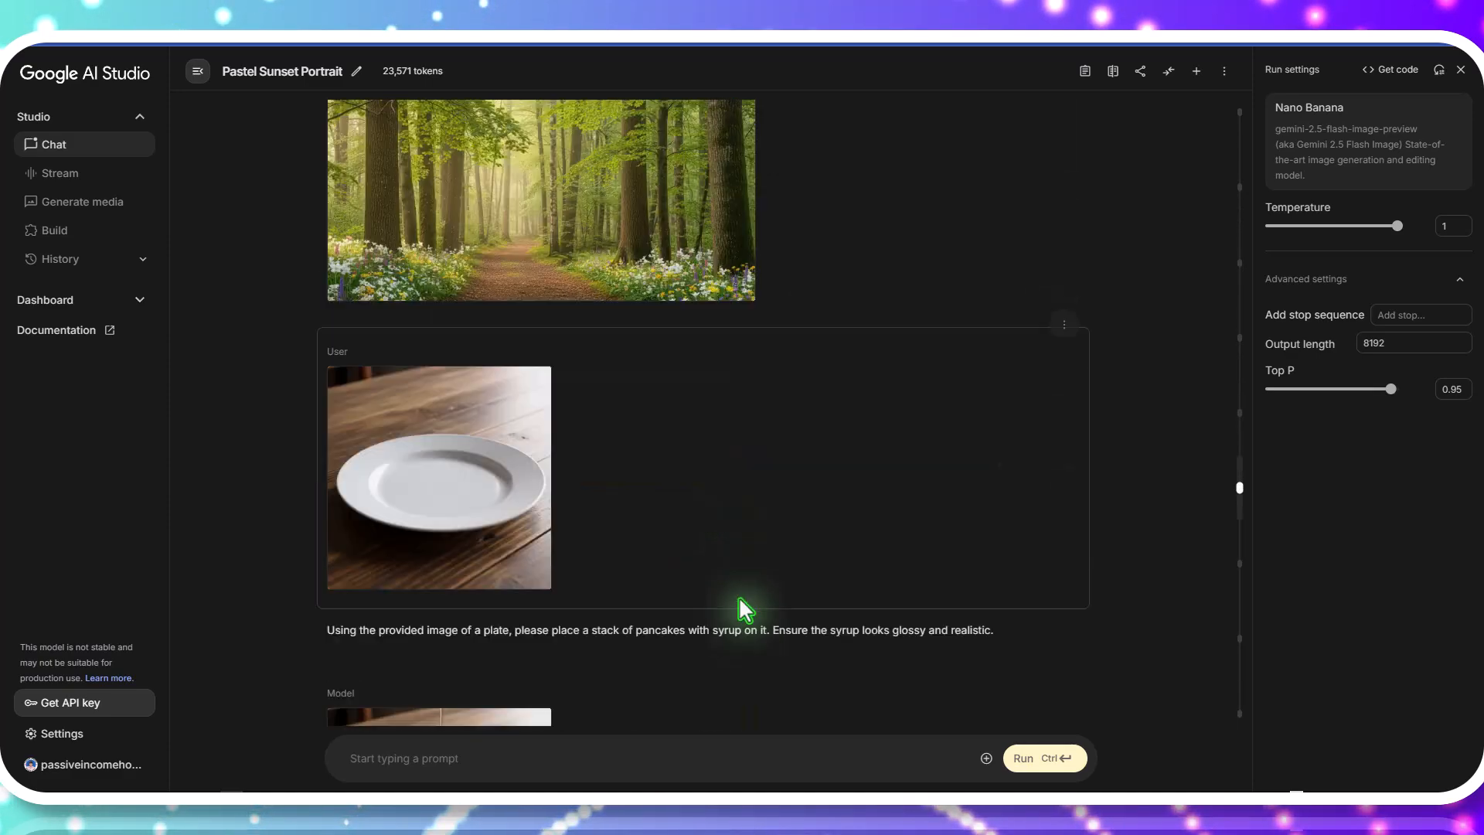
pyautogui.scroll(-15, 739, 598)
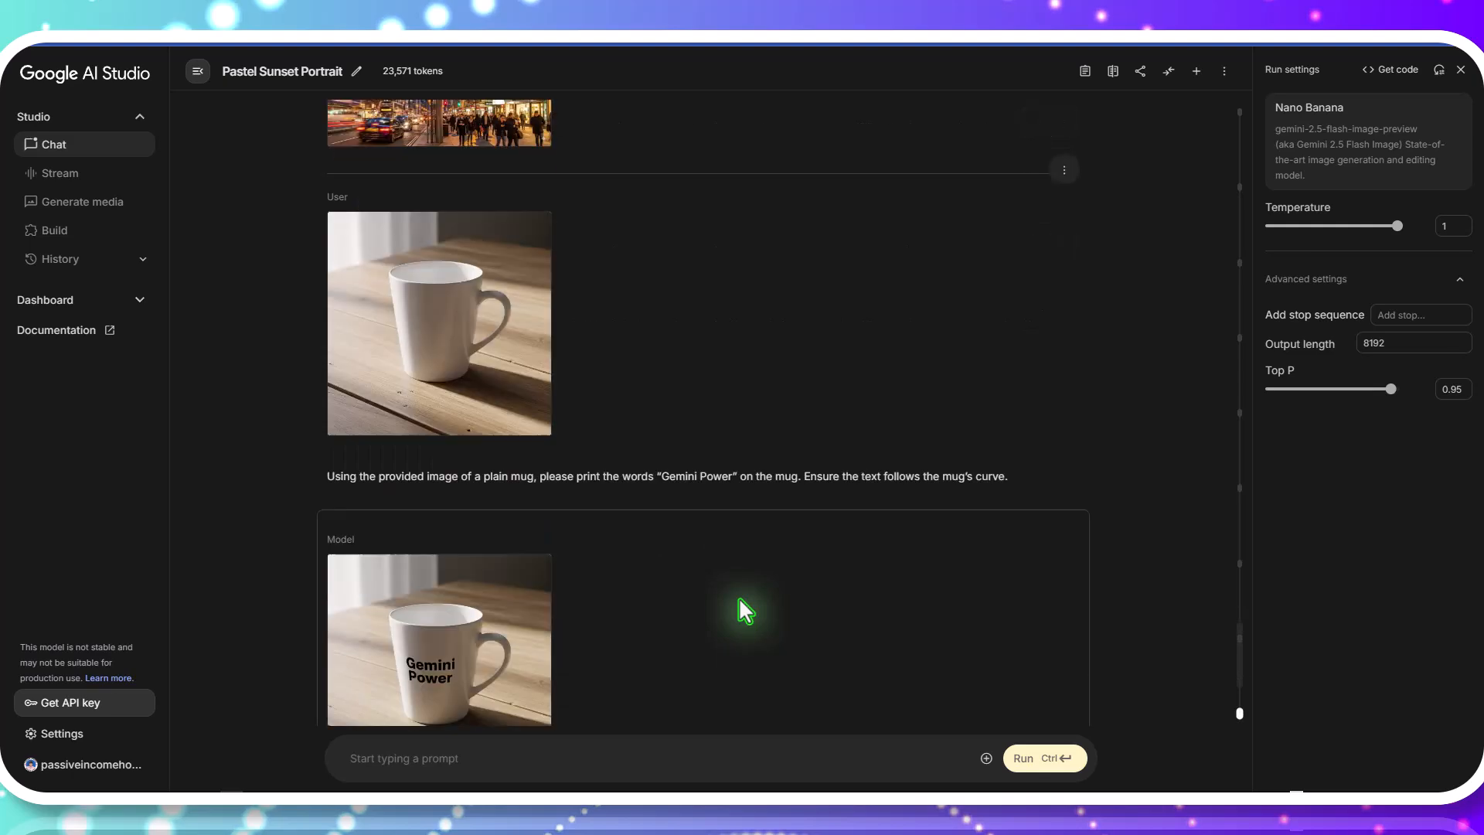